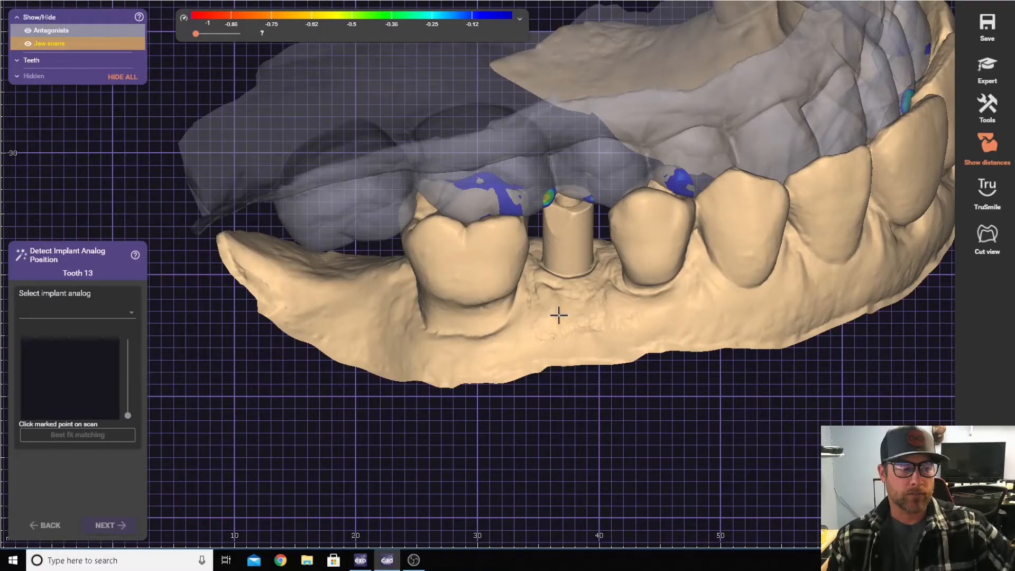
- Select the Straumann Variobase Abutment (Local Milling) implant analog for tooth 13 with RC Regular CrossFit and D4.5 AH5.5 GH1.0
right_click_drag(587, 321, 594, 297)
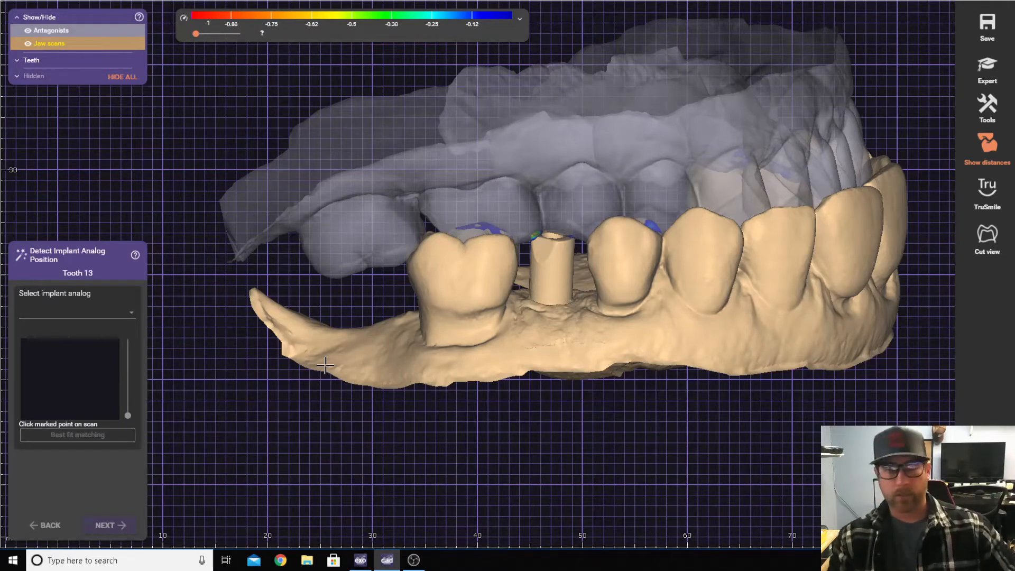
right_click_drag(475, 365, 500, 364)
scroll(499, 362, "up", 1)
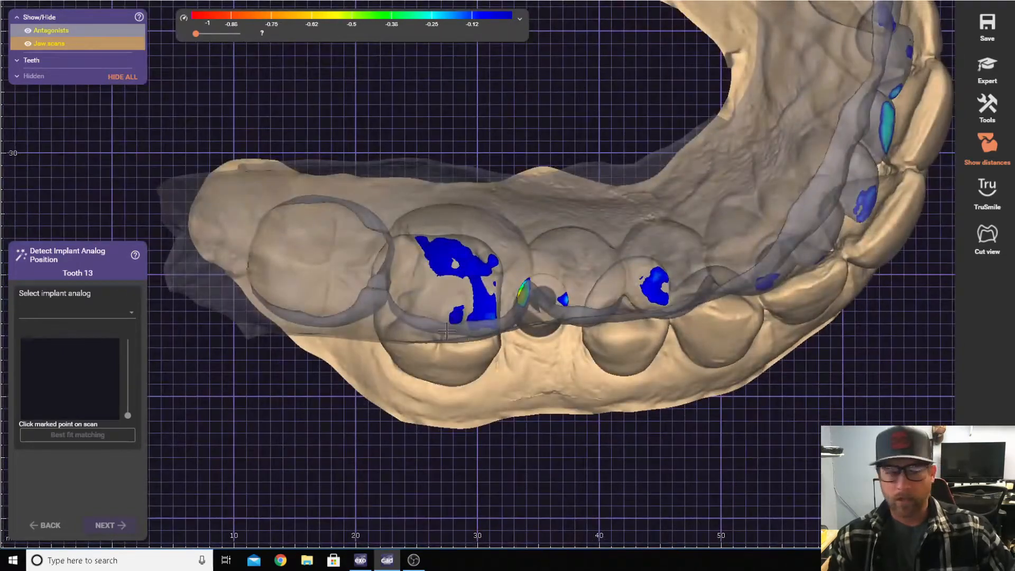
left_click(107, 317)
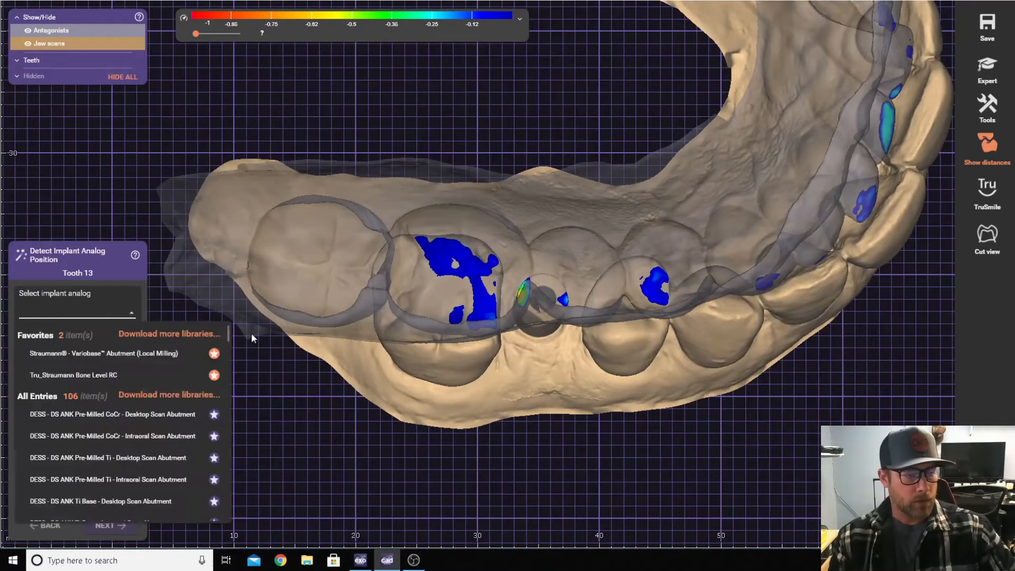
left_click(103, 354)
left_click(71, 330)
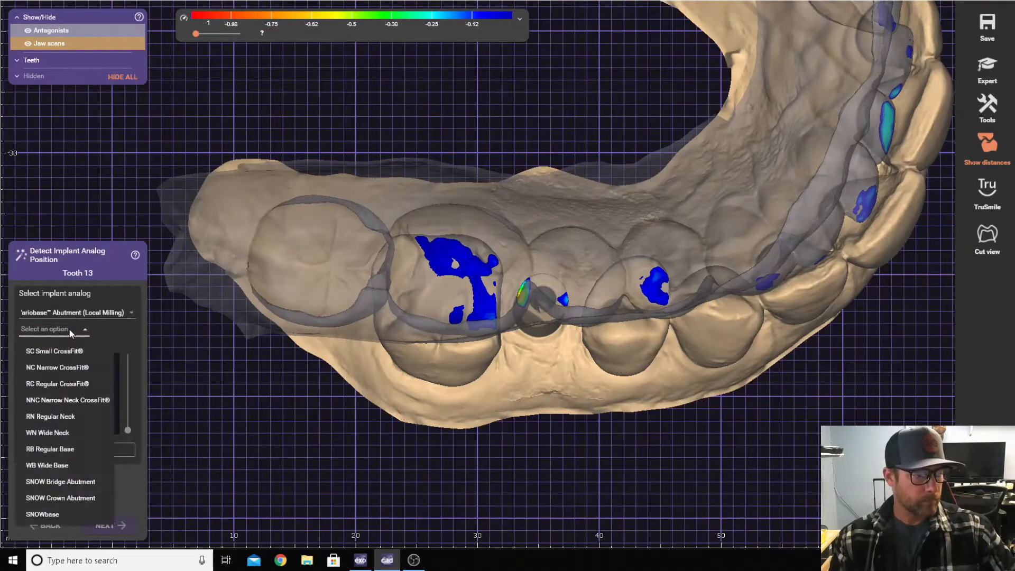
left_click(59, 385)
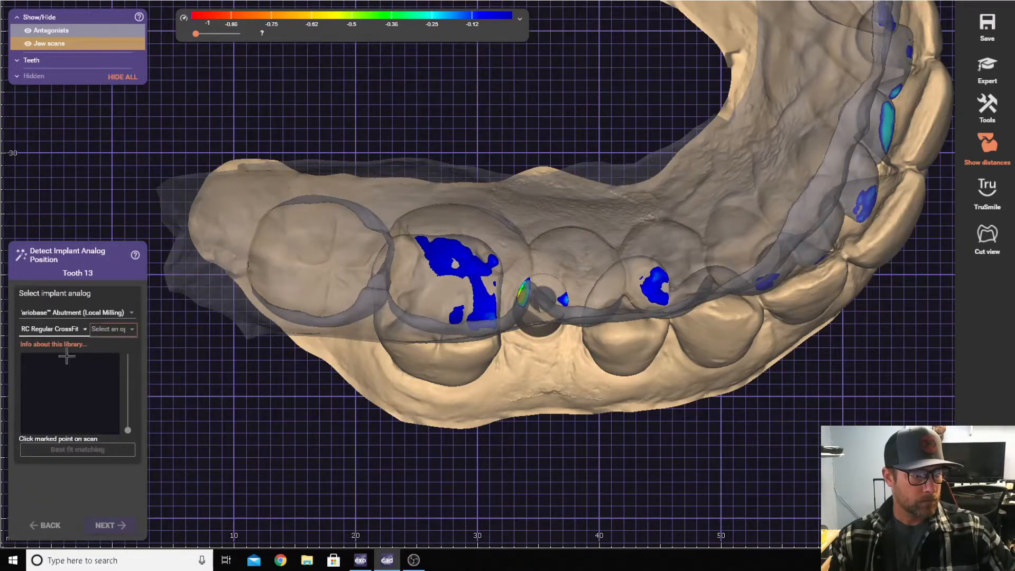
left_click(114, 331)
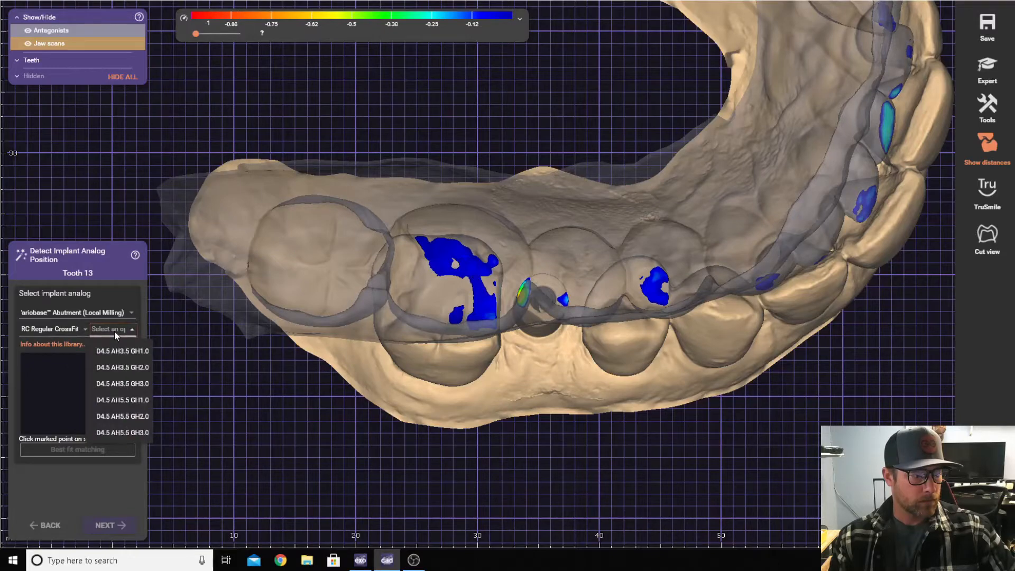
left_click(122, 401)
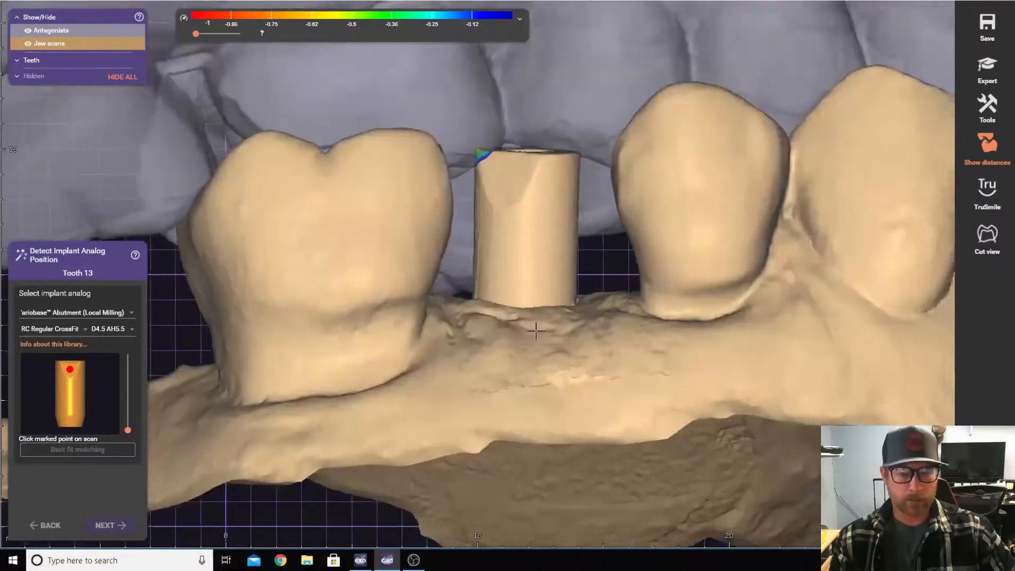
- Mark the scan body at tooth 13, limit the matching region to its upper part, run best fit matching and accept the analog position
left_click(510, 174)
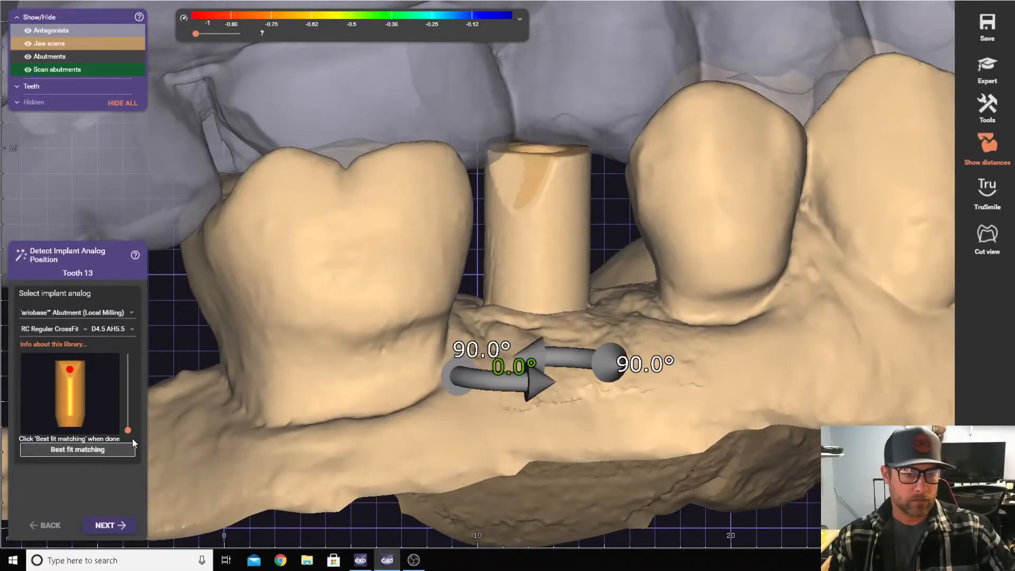
left_click_drag(128, 430, 128, 376)
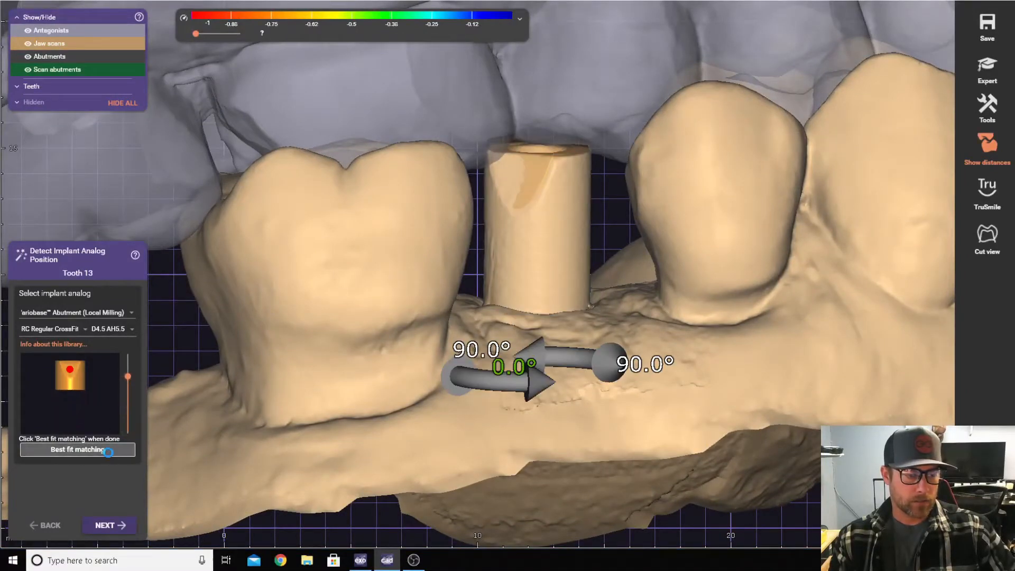
right_click_drag(372, 329, 373, 331)
scroll(372, 331, "up", 4)
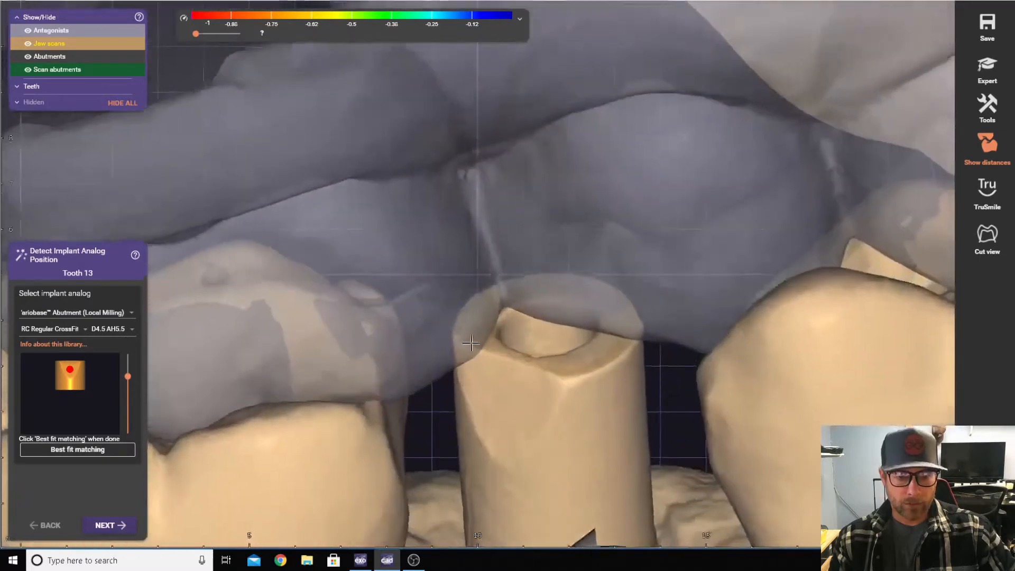
scroll(234, 446, "down", 3)
right_click_drag(248, 443, 208, 450)
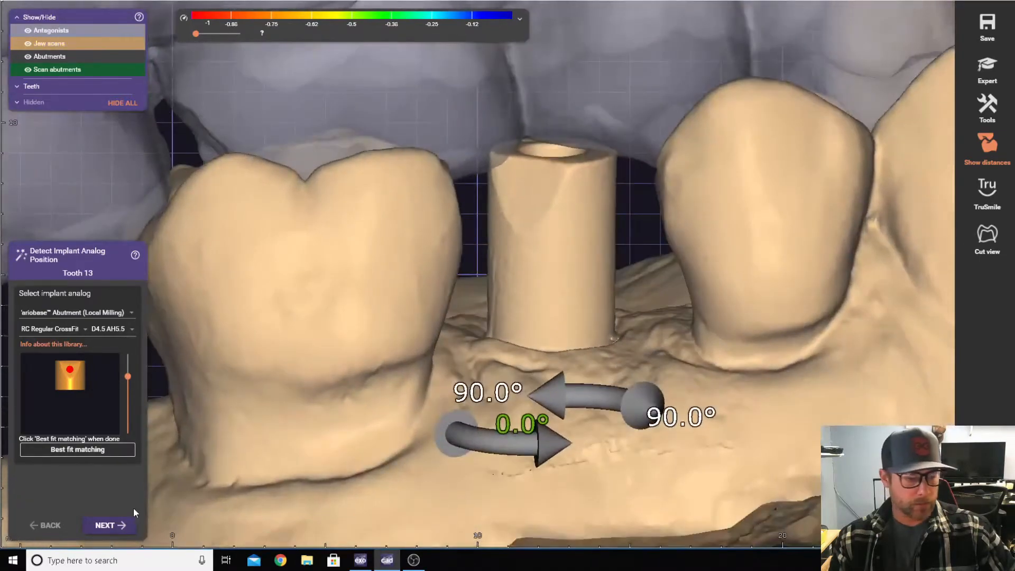
left_click(106, 526)
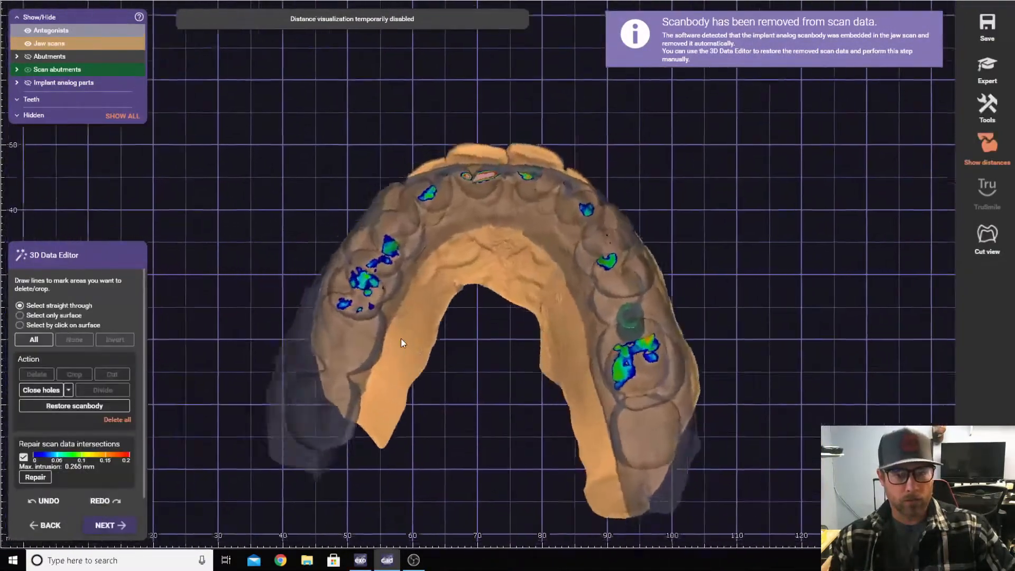
- Turn off the distance visualization between the jaw scan and the antagonist
scroll(457, 245, "up", 3)
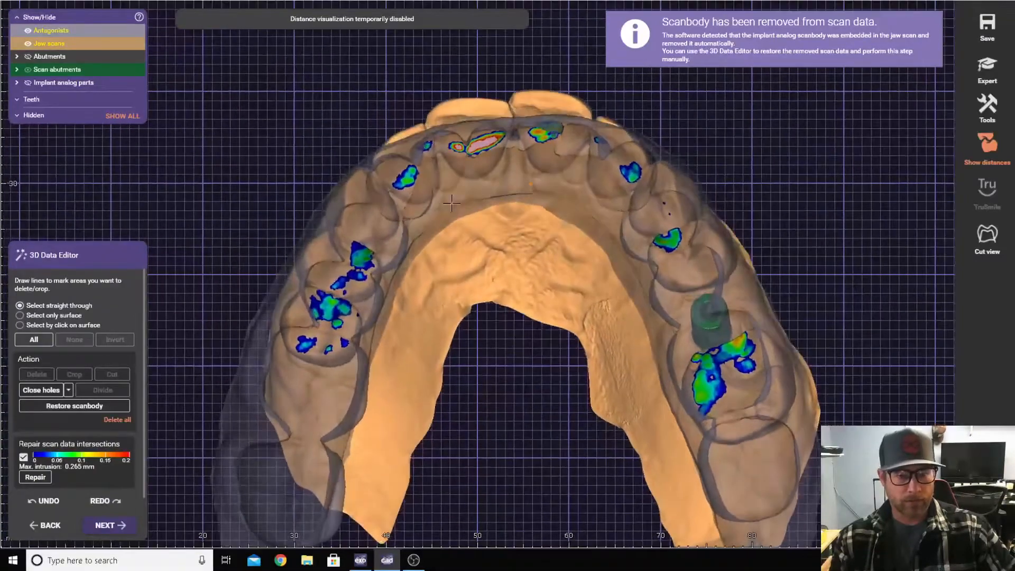
right_click_drag(458, 244, 471, 104)
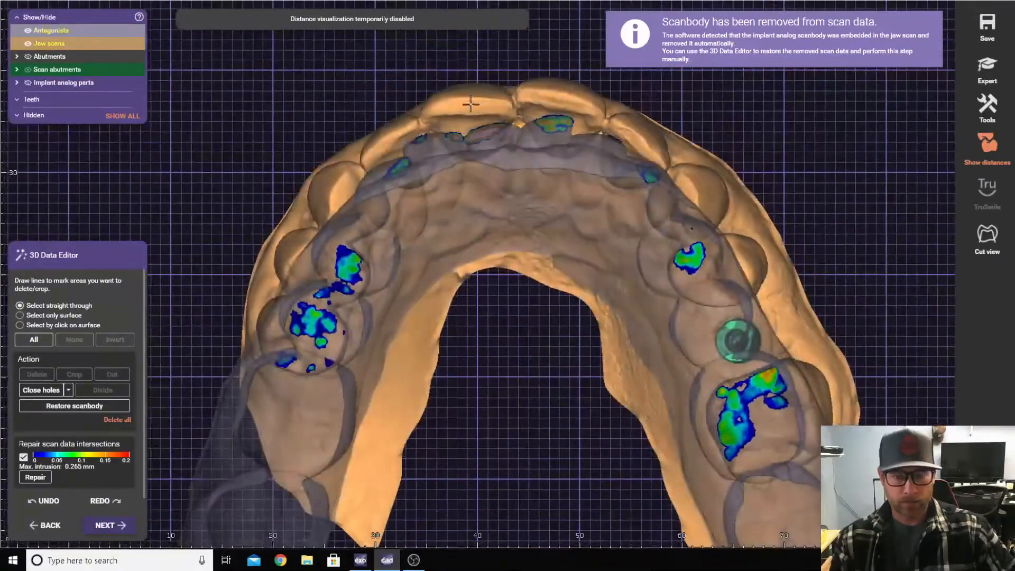
left_click(987, 150)
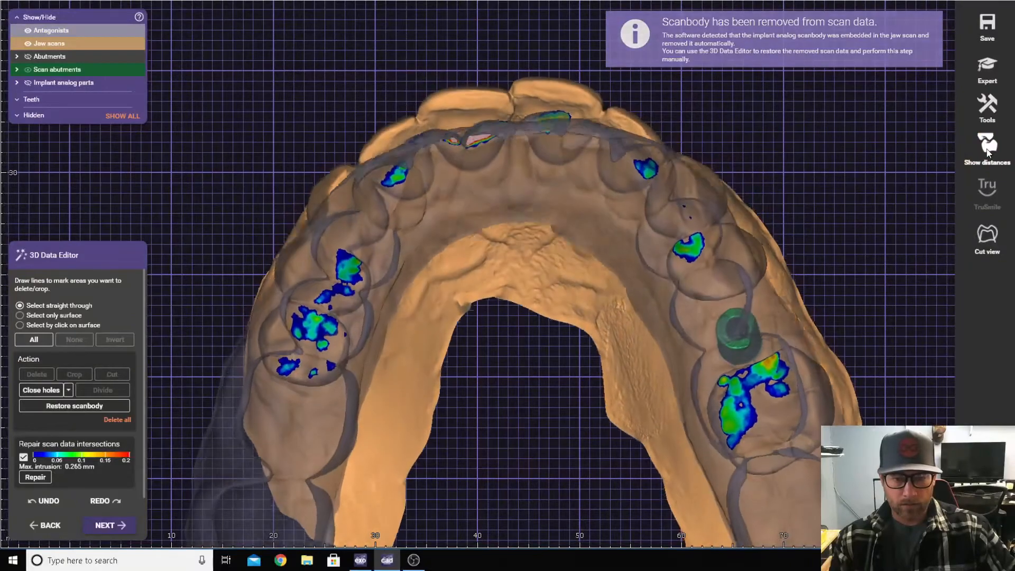
left_click(986, 144)
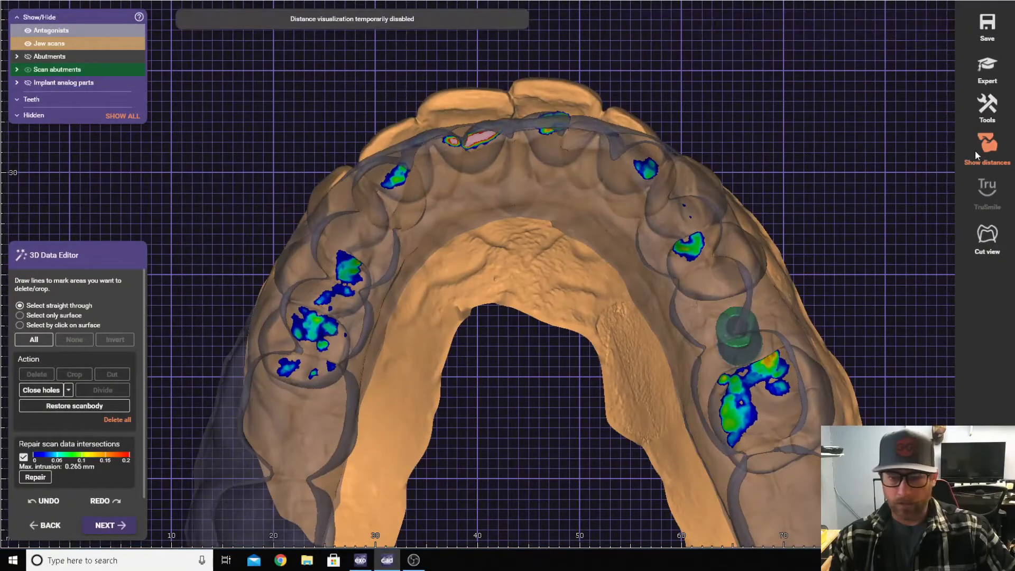
left_click(991, 145)
- Mark the excess scan data behind the molars on the implant side, on both the jaw scan and the antagonist
right_click_drag(355, 356, 417, 329)
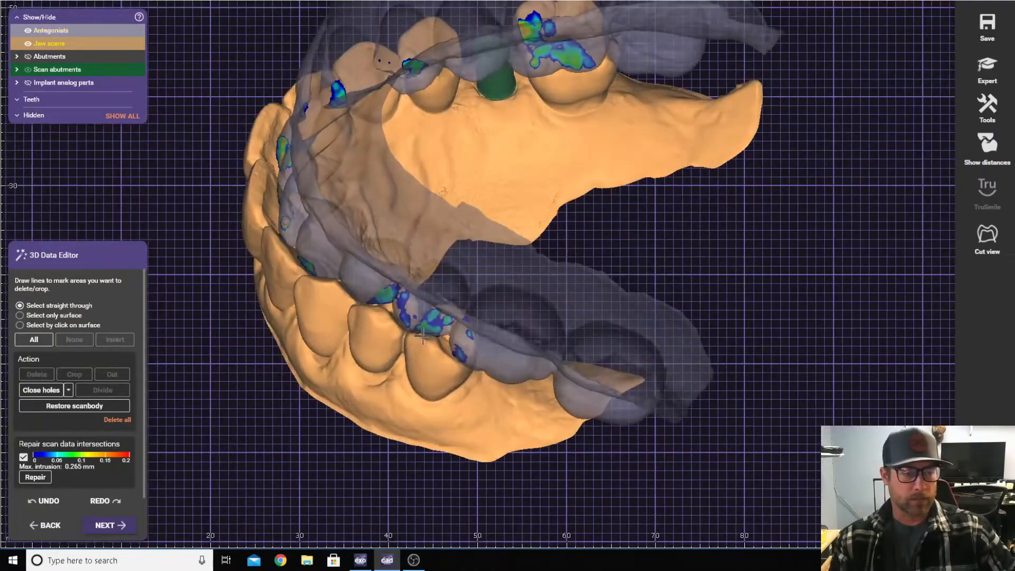
scroll(561, 343, "up", 3)
right_click_drag(441, 389, 685, 281)
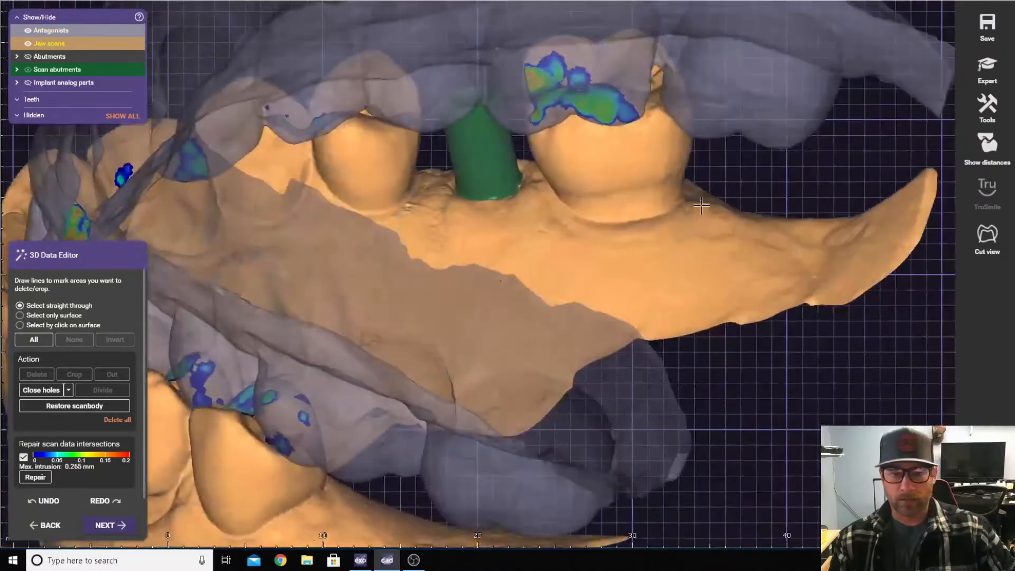
double_click(940, 151)
mouse_move(940, 151)
right_mouse_down()
mouse_move(848, 163)
mouse_move(801, 229)
right_mouse_up()
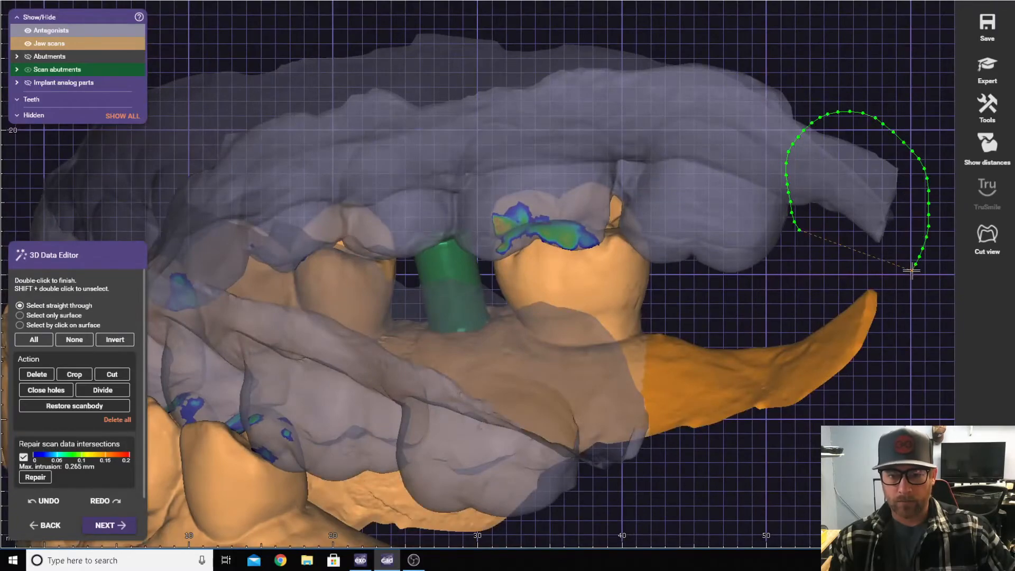
double_click(911, 270)
- Mark the excess posterior scan data on the opposite side of the antagonist and jaw scan, and delete all marked areas
mouse_move(912, 271)
right_mouse_down()
mouse_move(777, 292)
mouse_move(705, 238)
mouse_move(710, 187)
right_mouse_up()
scroll(777, 292, "down", 3)
scroll(706, 238, "up", 3)
double_click(772, 131)
scroll(759, 174, "down", 3)
mouse_move(771, 130)
right_mouse_down()
mouse_move(759, 174)
mouse_move(612, 227)
mouse_move(598, 273)
mouse_move(592, 159)
right_mouse_up()
scroll(592, 184, "up", 2)
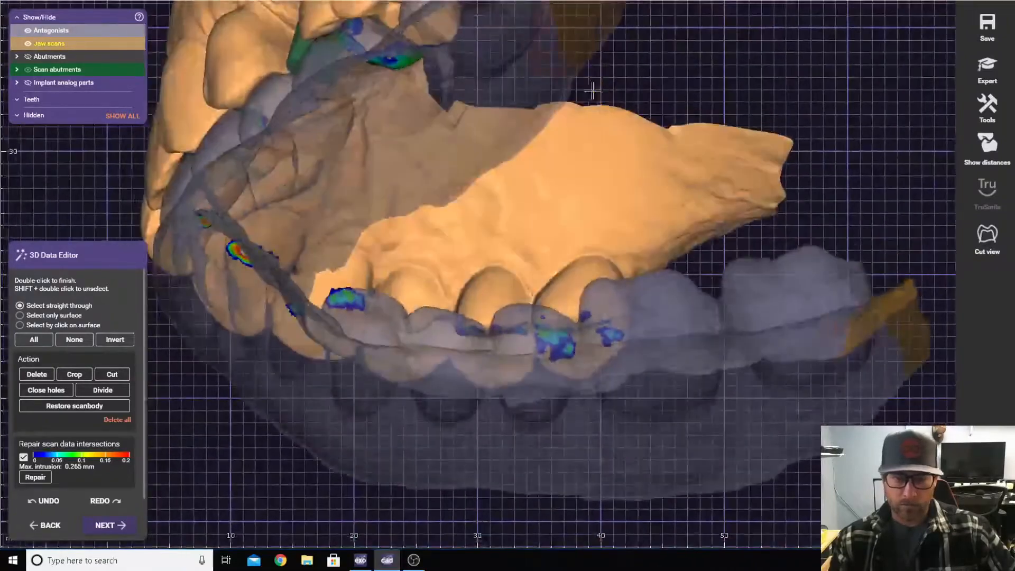
left_click_drag(592, 90, 640, 226)
left_click_drag(848, 183, 775, 77)
double_click(775, 78)
mouse_move(775, 77)
right_mouse_down()
mouse_move(750, 173)
mouse_move(647, 128)
right_mouse_up()
scroll(682, 143, "up", 1)
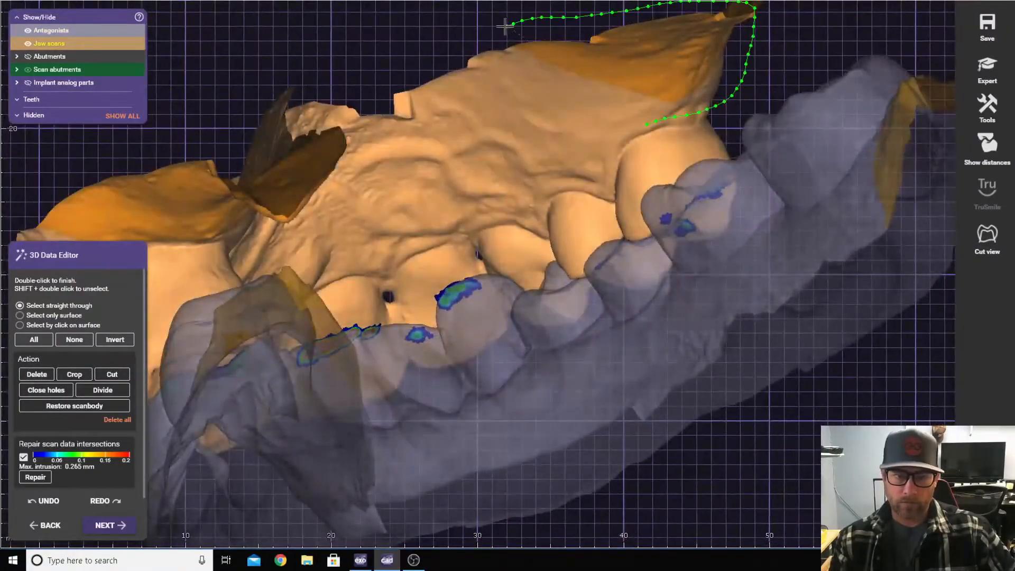
double_click(505, 26)
mouse_move(505, 26)
right_mouse_down()
mouse_move(510, 68)
mouse_move(483, 145)
mouse_move(231, 277)
mouse_move(222, 296)
right_mouse_up()
scroll(483, 145, "down", 3)
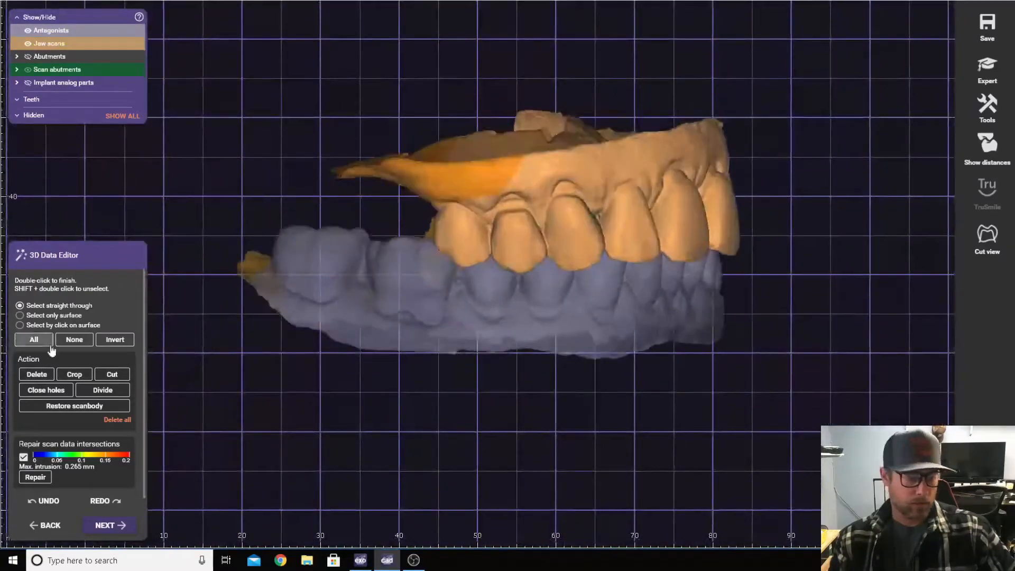
left_click(38, 376)
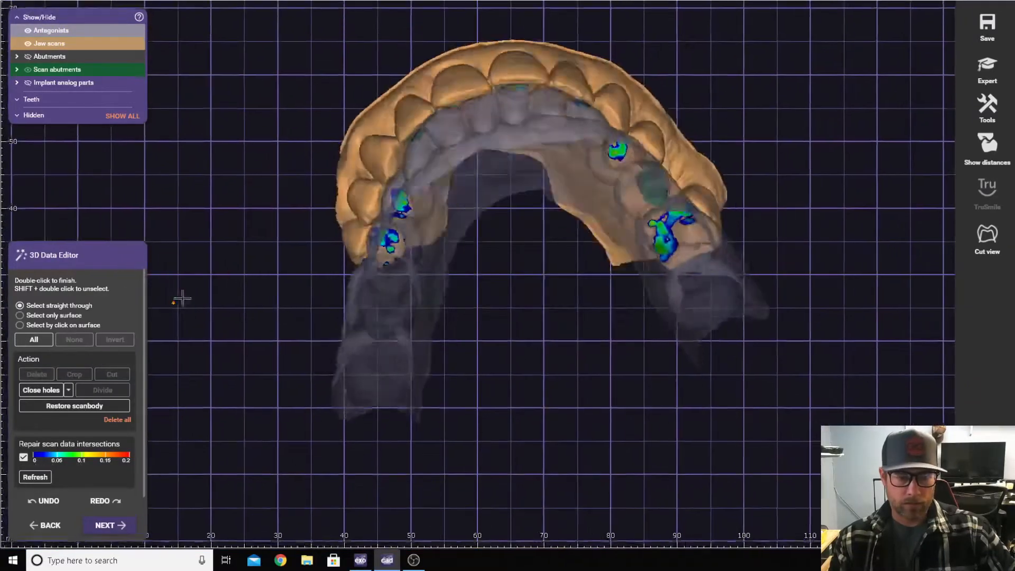
- Outline the palatal area of the jaw scan inside the dental arch and delete it
right_click_drag(460, 285, 478, 304)
scroll(478, 304, "up", 1)
left_click(702, 357)
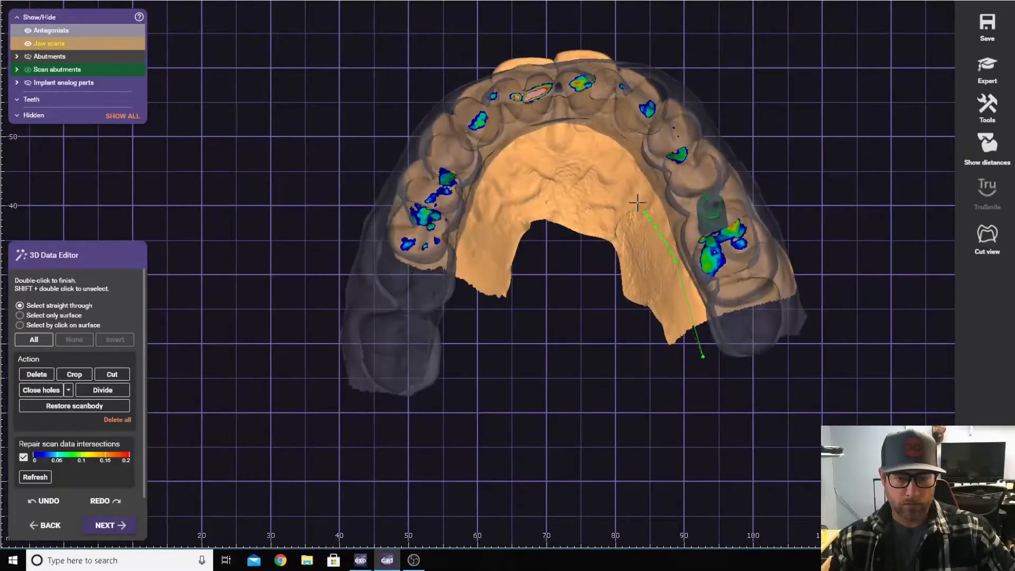
double_click(466, 344)
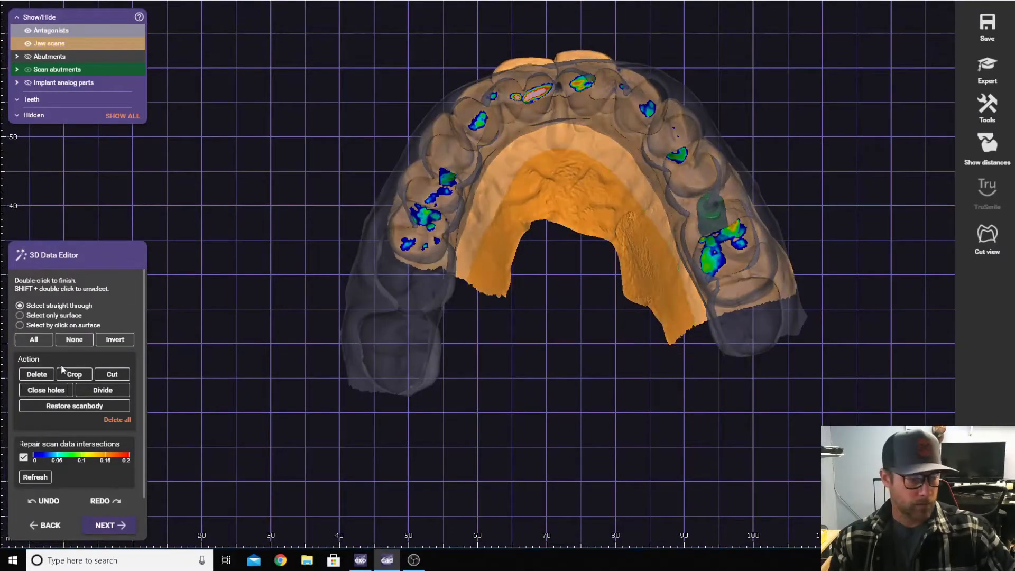
- Finish the scan data editing and fix the intersection between the jaws by cutting away the intrusions
scroll(361, 351, "down", 1)
right_click_drag(360, 351, 460, 307)
left_click(101, 525)
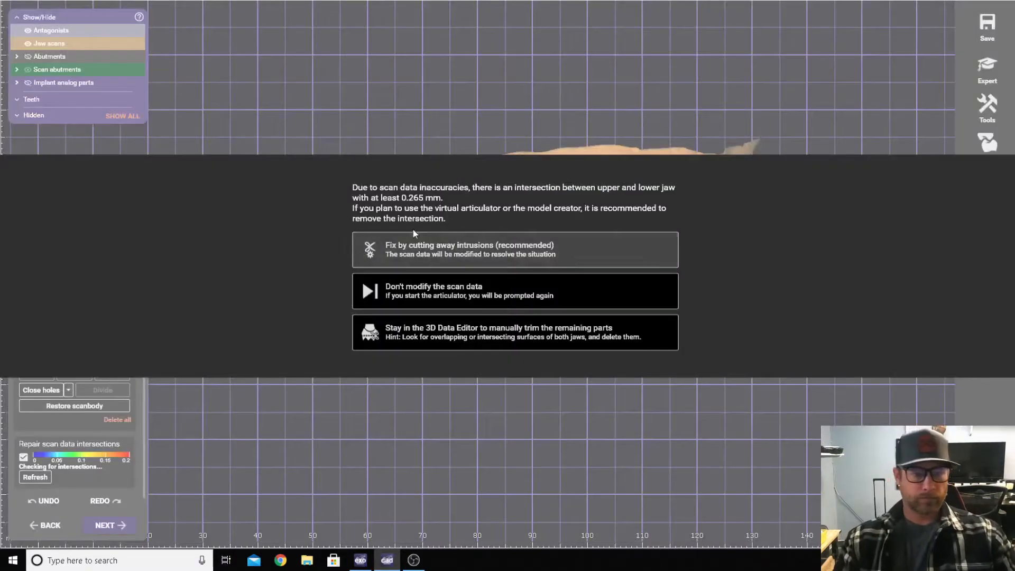
left_click(419, 241)
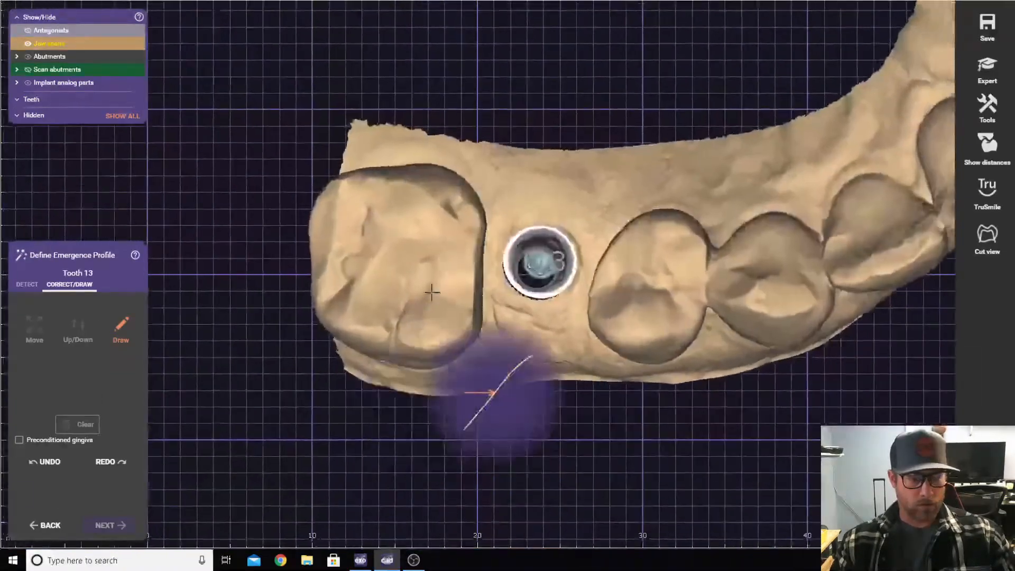
- Draw a closed emergence profile margin around the tooth 13 implant, between the molar and the neighbouring premolar, and continue to tooth placement
scroll(450, 279, "up", 2)
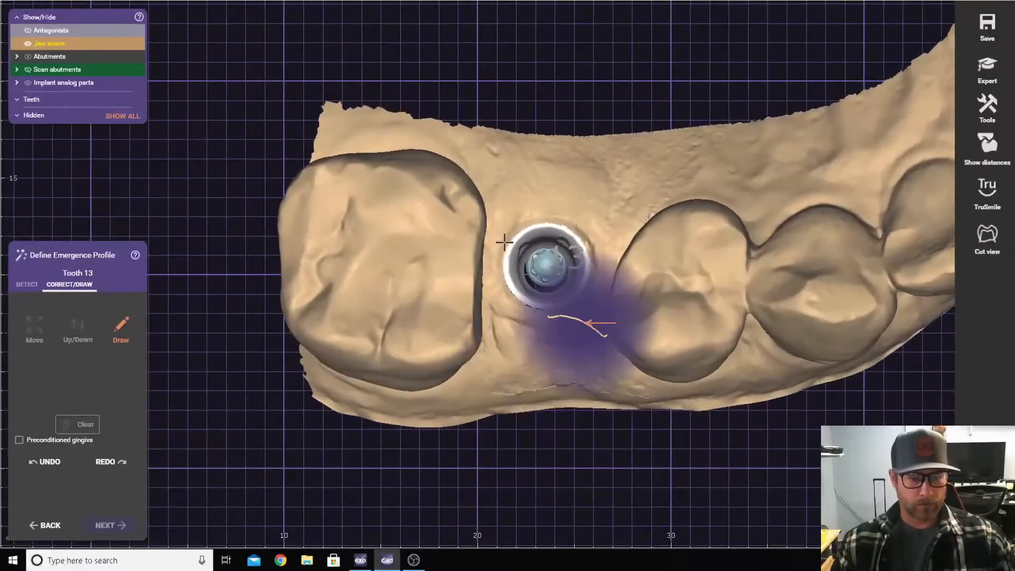
left_click(498, 223)
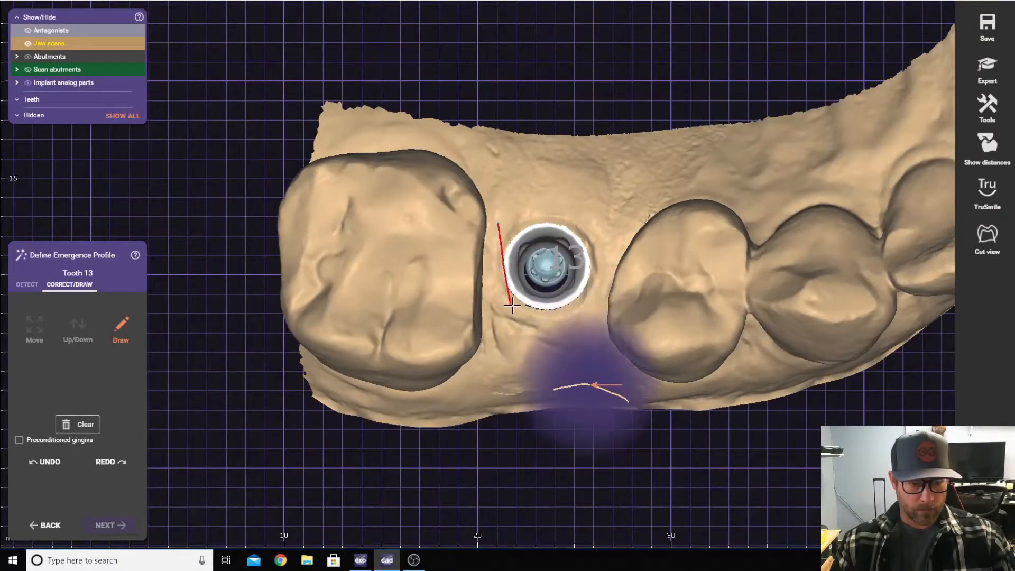
left_click(496, 283)
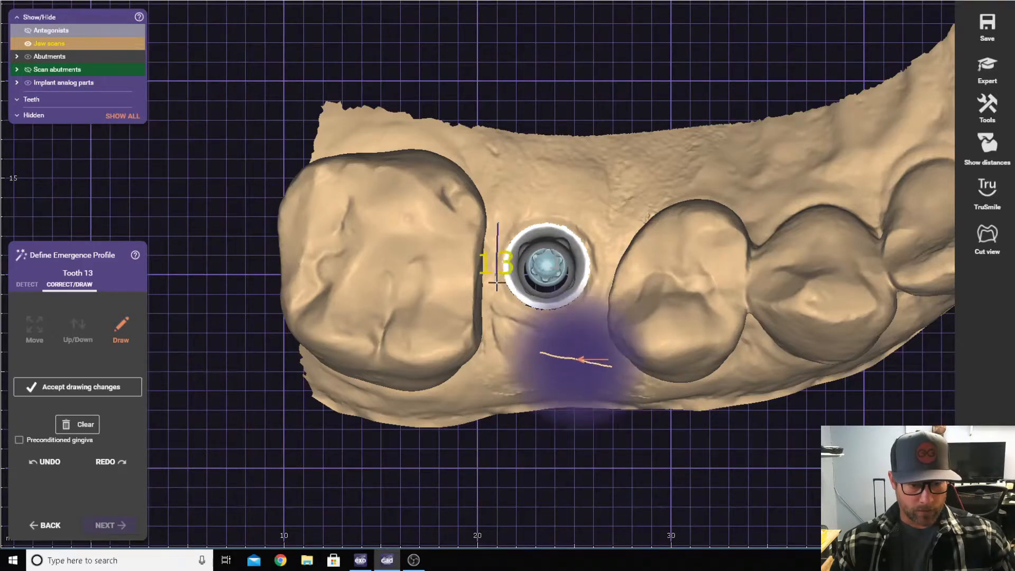
left_click(497, 312)
left_click(507, 337)
left_click(536, 348)
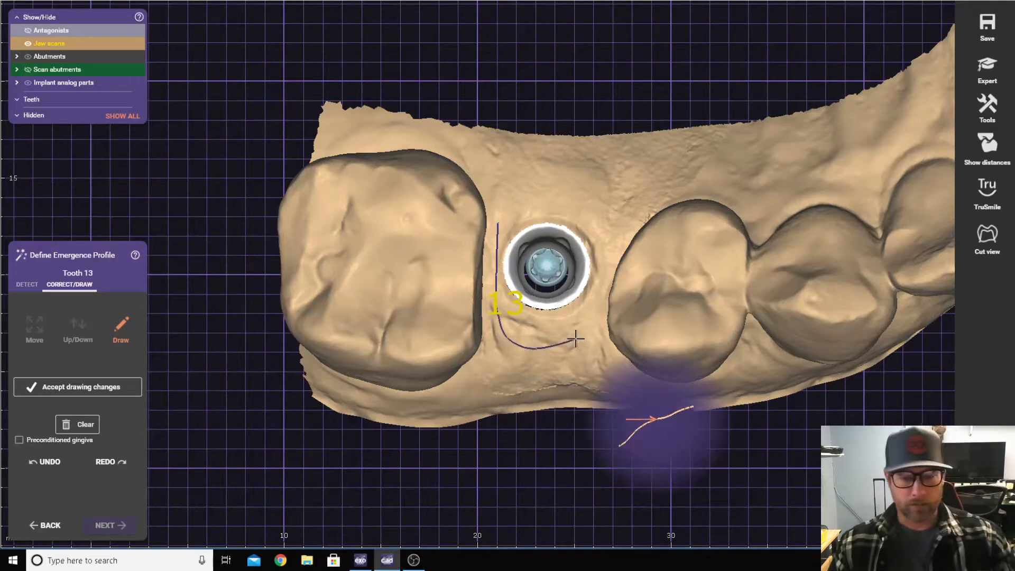
left_click(584, 346)
left_click(600, 315)
left_click(602, 265)
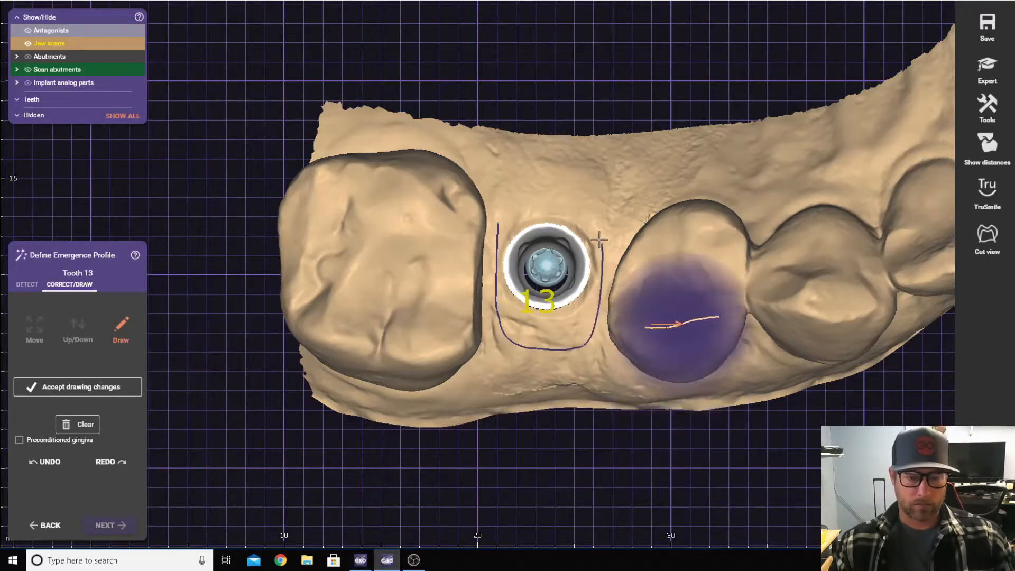
left_click(594, 221)
left_click(497, 228)
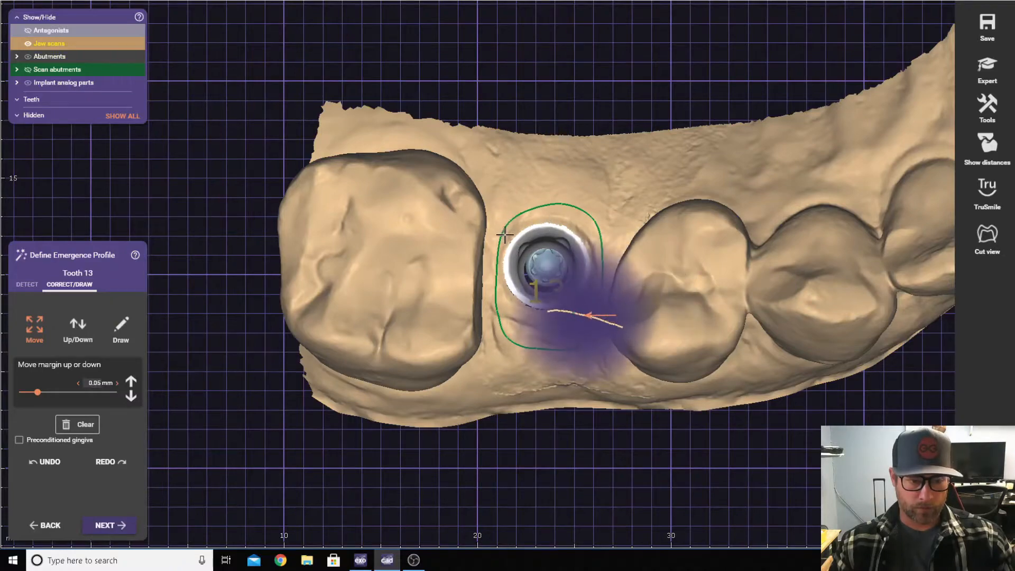
right_click_drag(589, 227, 370, 317)
scroll(370, 318, "up", 1)
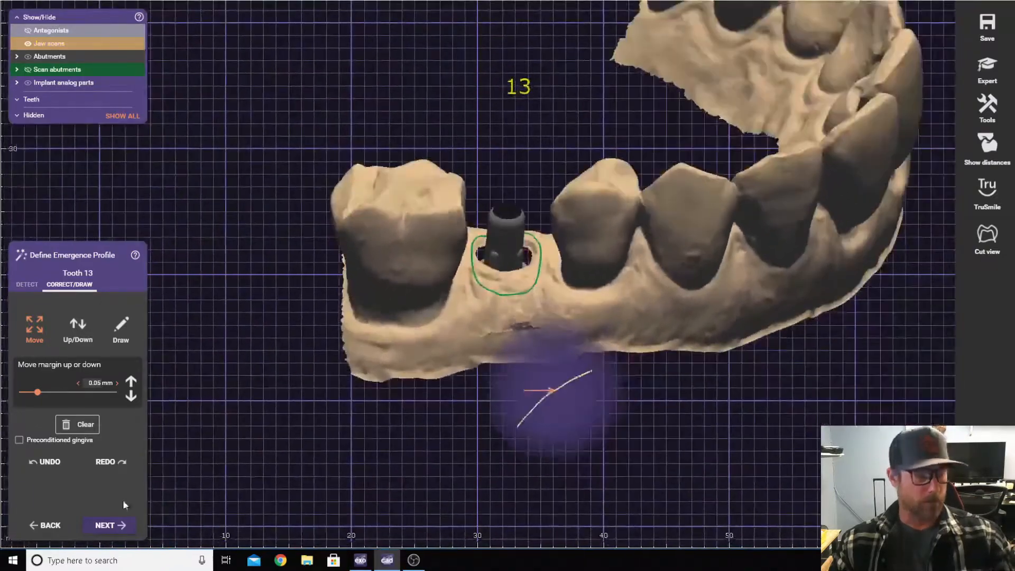
left_click(110, 529)
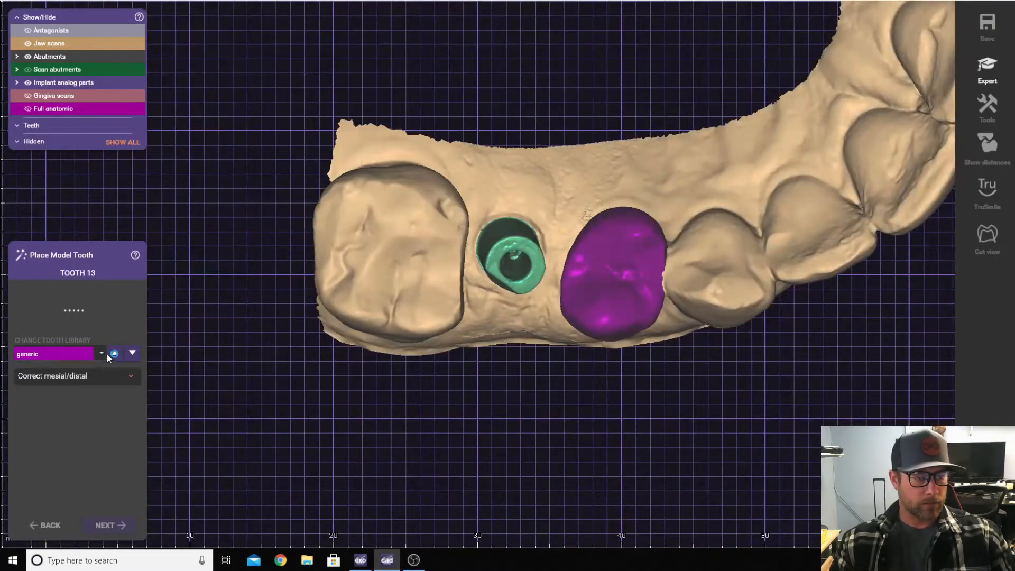
- Change the tooth library for tooth 13 to zirkonzahnHERMES
left_click(104, 352)
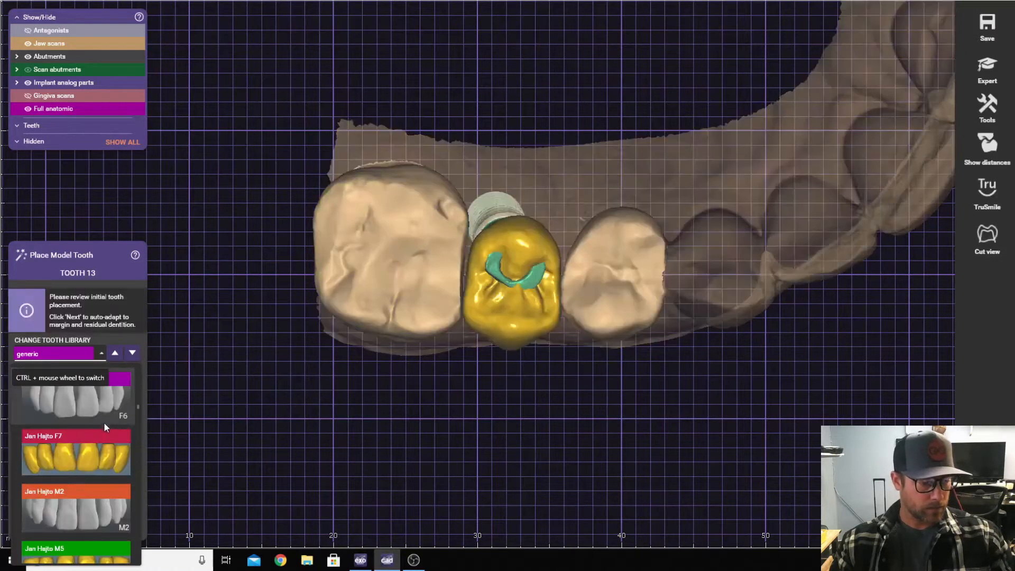
left_click(93, 357)
scroll(102, 427, "down", 3)
scroll(104, 427, "down", 8)
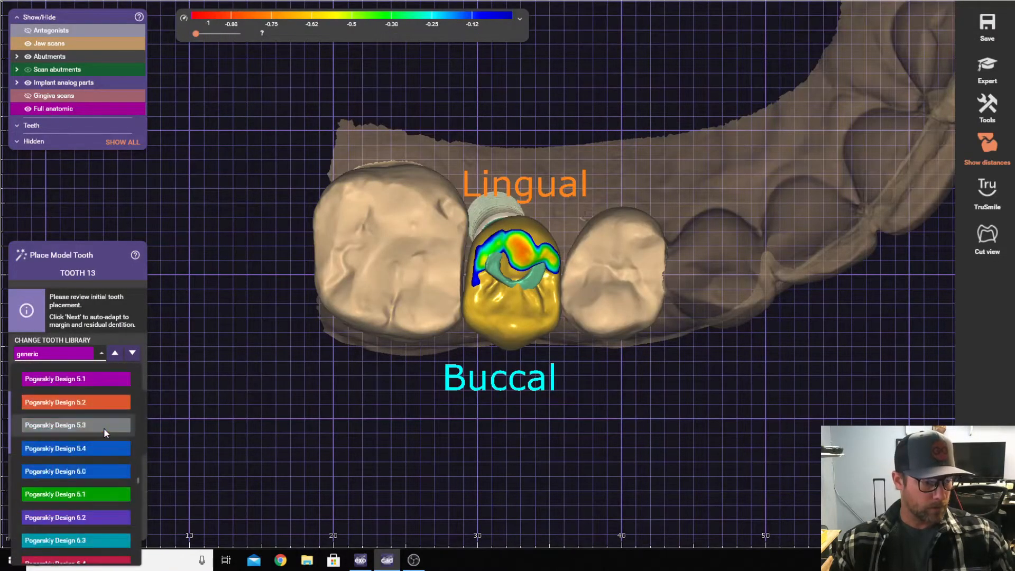
scroll(104, 431, "down", 2)
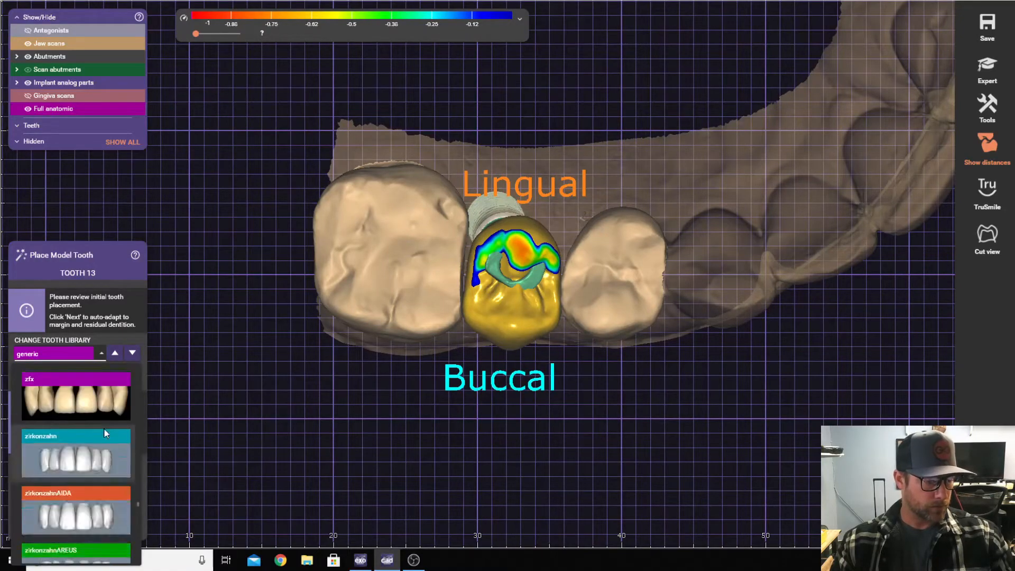
scroll(103, 429, "down", 2)
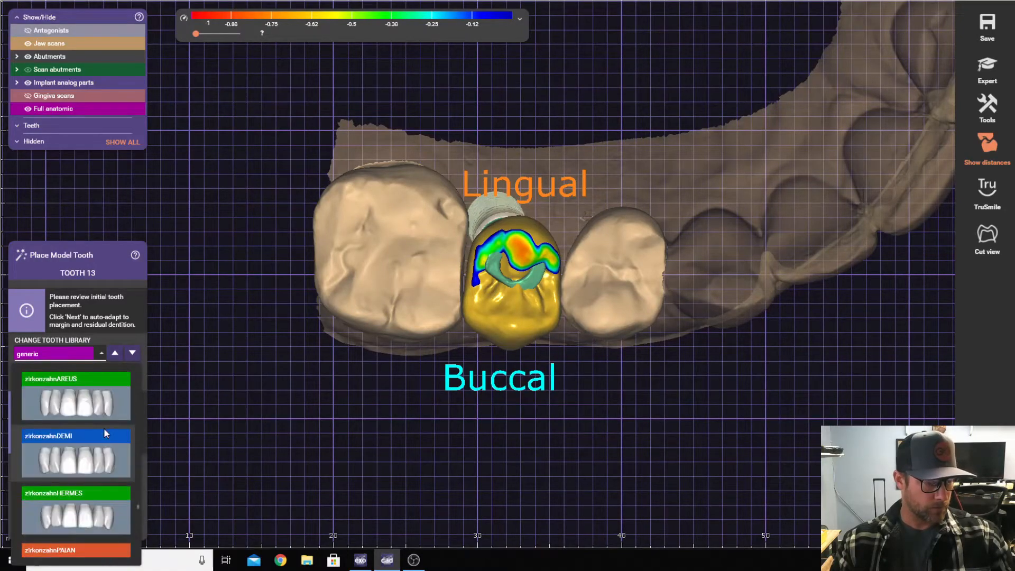
left_click(87, 485)
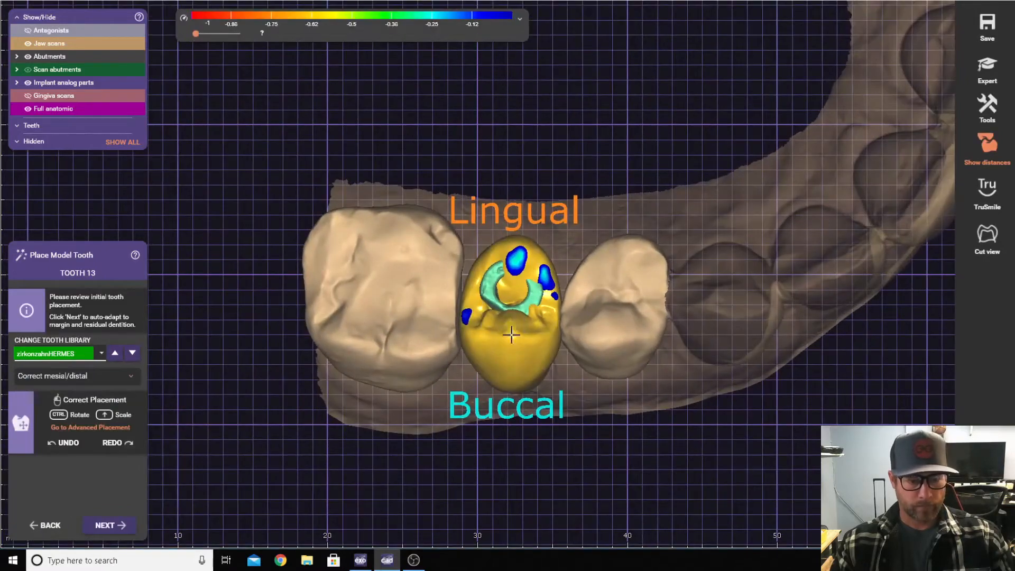
- Adjust the tooth 13 placement between molar and premolar, show the antagonist to judge the bite, and continue to the abutment bottom design
mouse_move(511, 335)
left_mouse_down()
mouse_move(514, 349)
mouse_move(512, 340)
left_mouse_up()
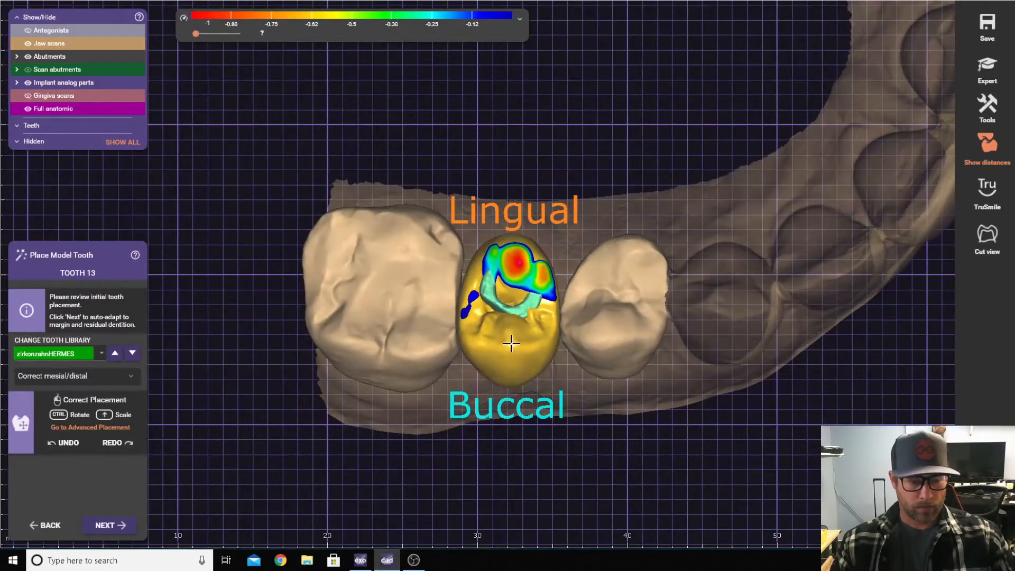
right_click_drag(511, 340, 80, 132)
left_click(28, 30)
scroll(108, 151, "up", 3)
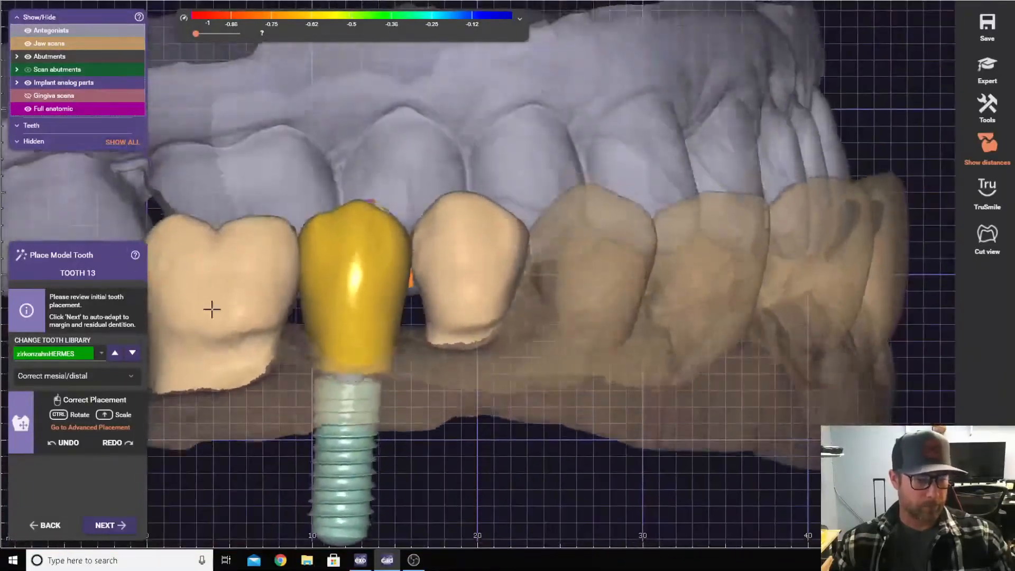
right_click_drag(212, 309, 346, 389)
left_click(109, 525)
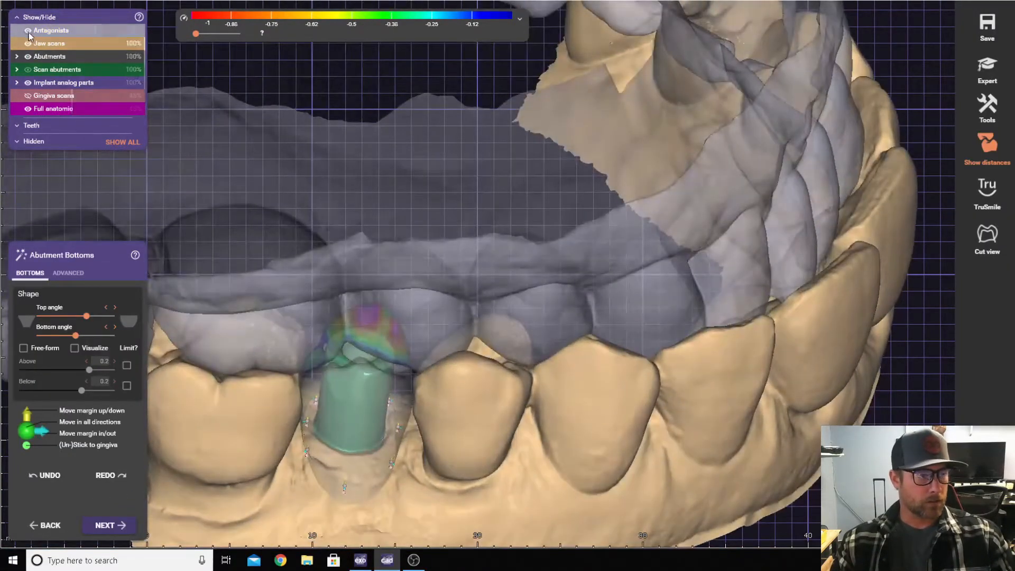
- Hide the antagonist and reposition the emergence margin points on the buccal, mesial and lingual sides of tooth 13
left_click(28, 30)
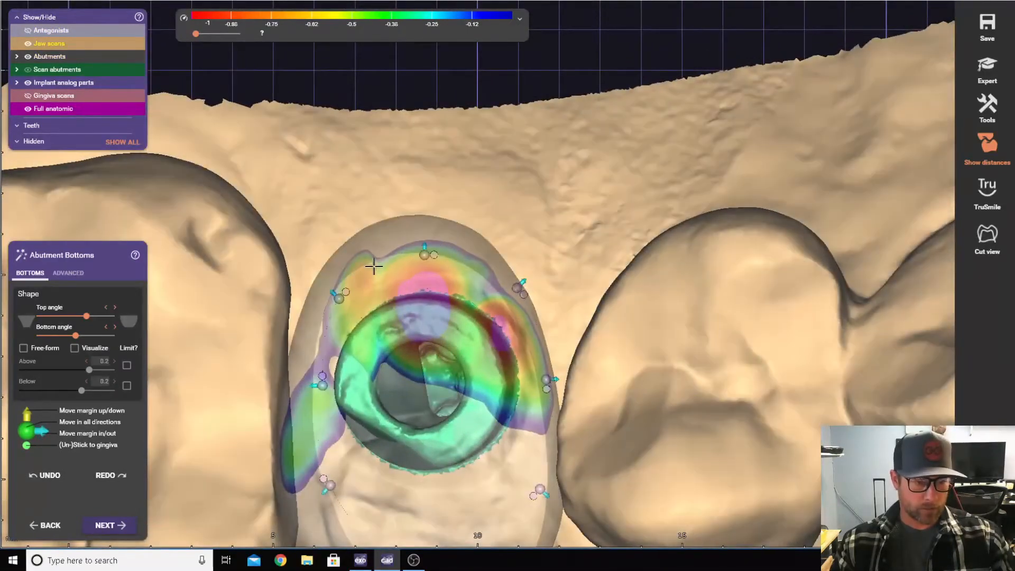
middle_click_drag(500, 482, 496, 244)
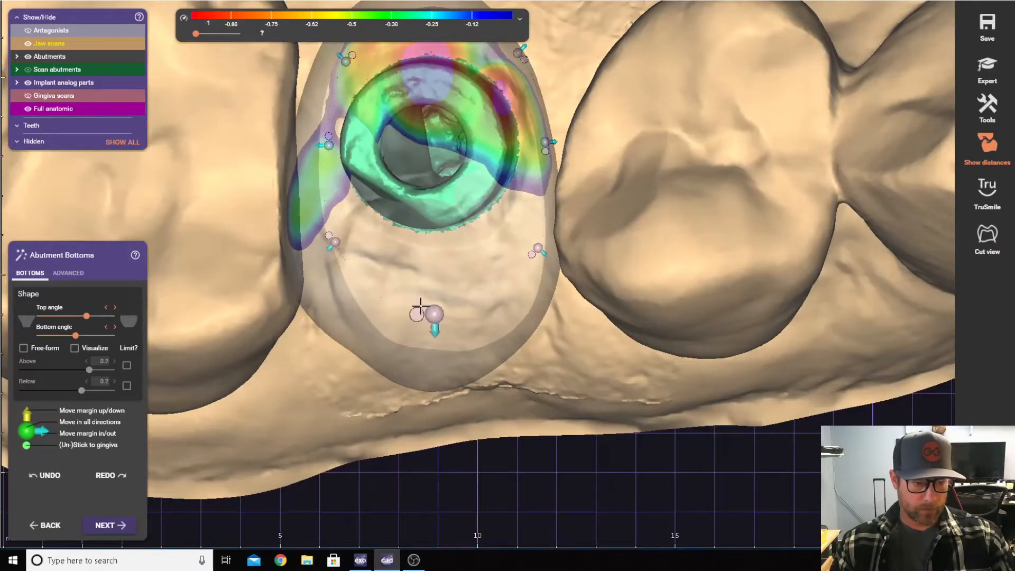
left_click_drag(420, 305, 401, 318)
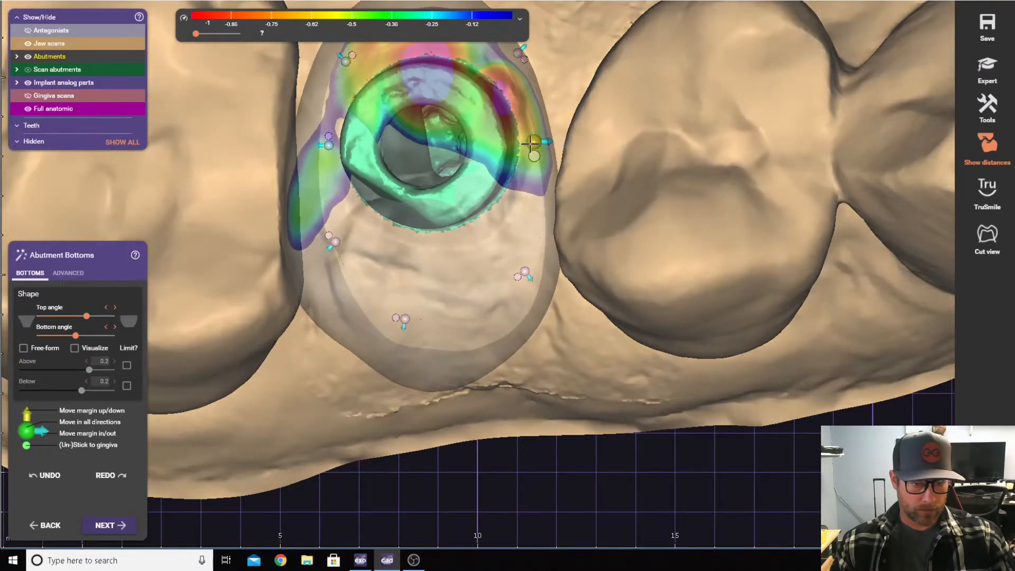
right_click_drag(521, 58, 542, 142)
left_click_drag(541, 142, 526, 144)
right_click_drag(525, 145, 517, 150)
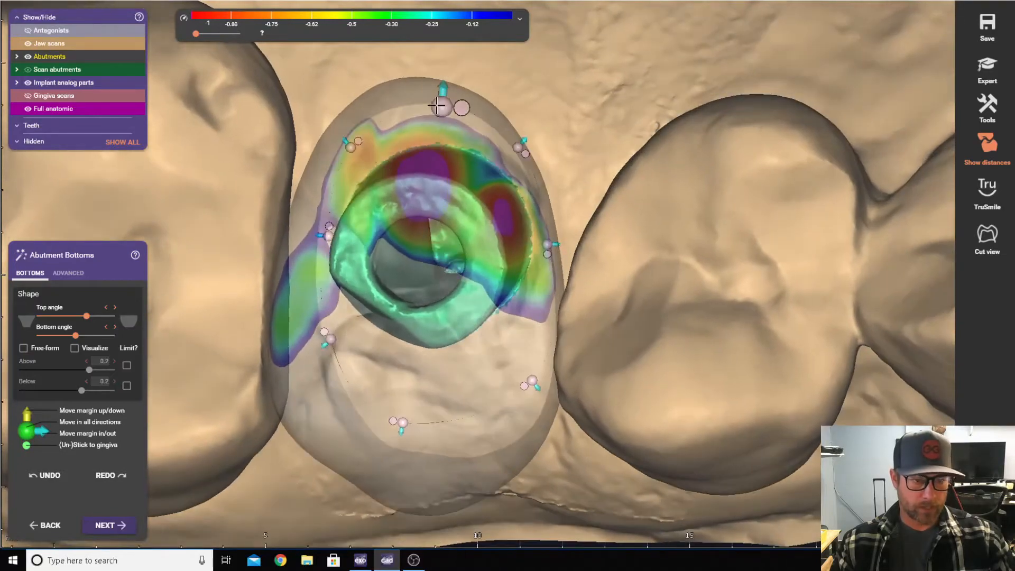
right_click_drag(438, 112, 342, 135)
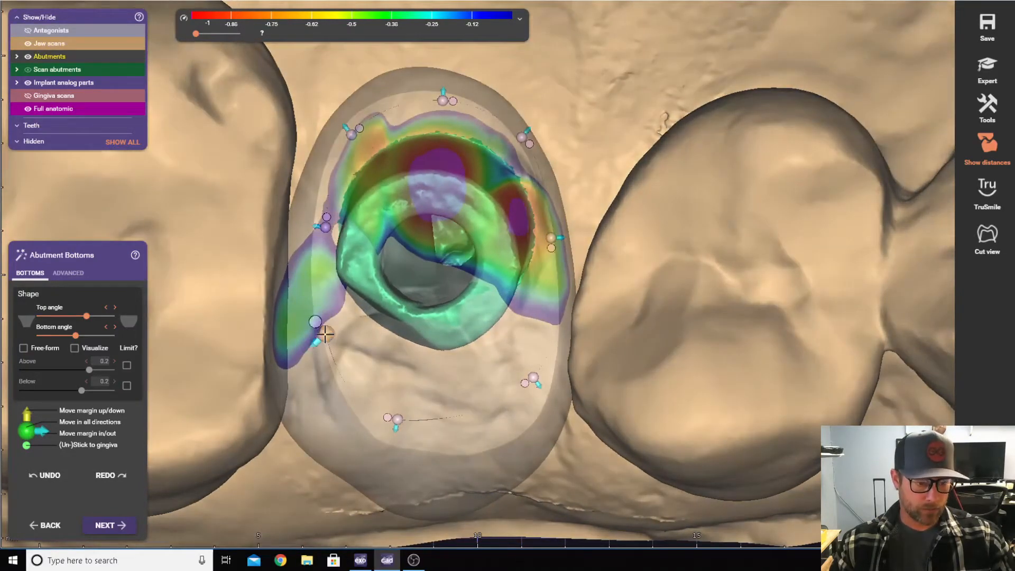
right_click_drag(324, 333, 415, 396)
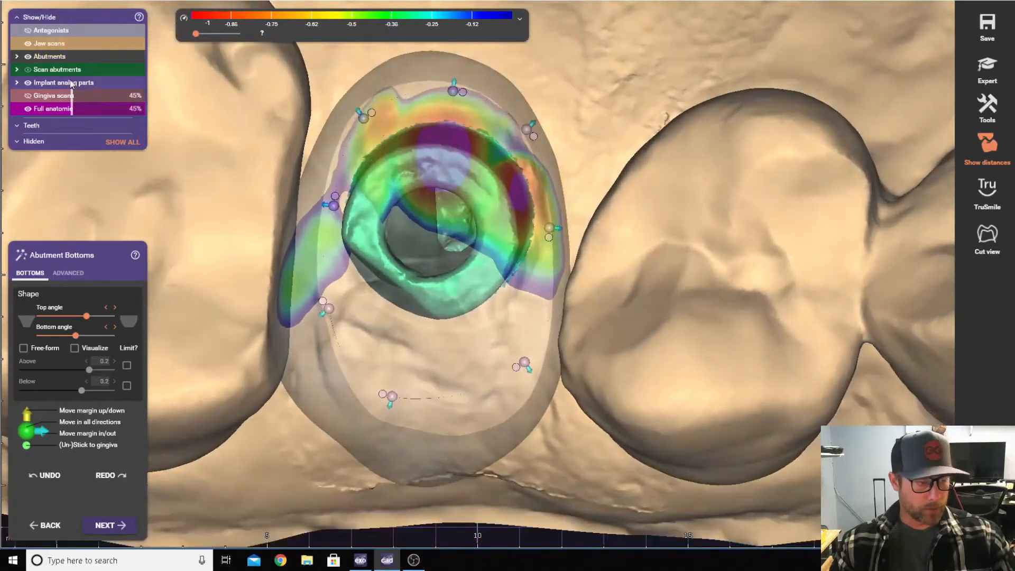
- Make the jaw scan partly transparent and add a margin point on the buccal edge with the full anatomic tooth temporarily hidden
left_click(109, 42)
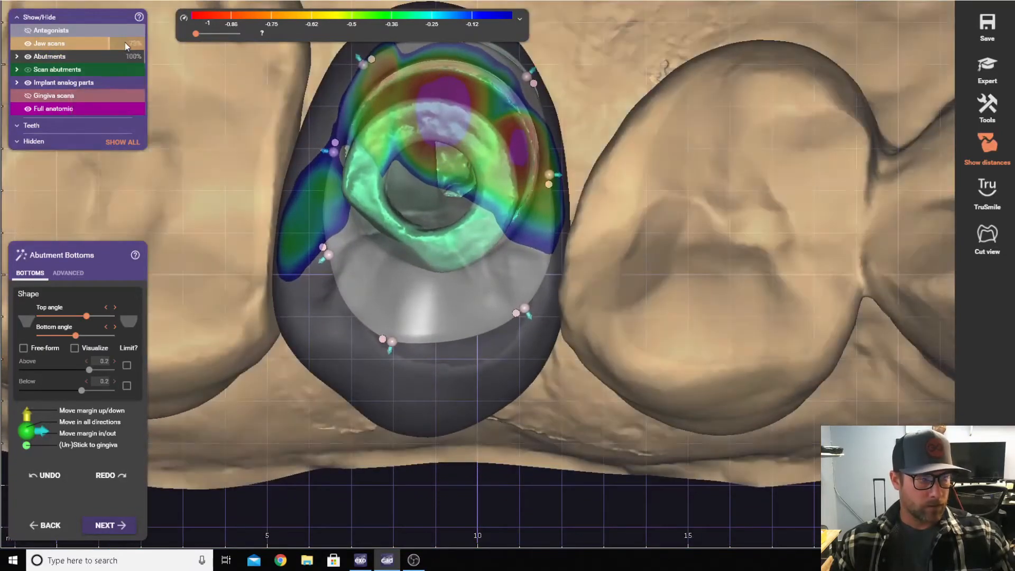
right_click_drag(222, 122, 448, 345)
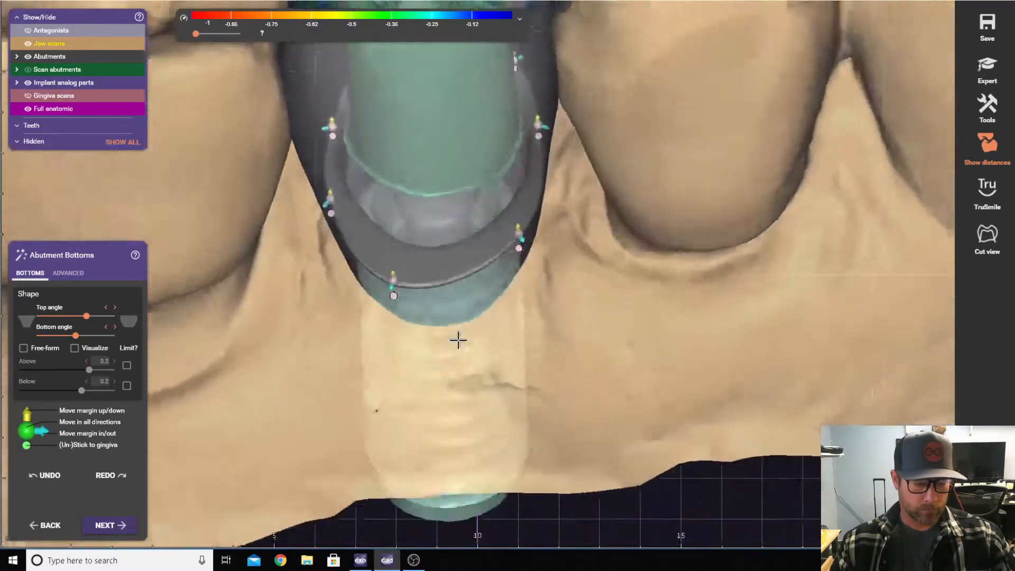
left_click(71, 108)
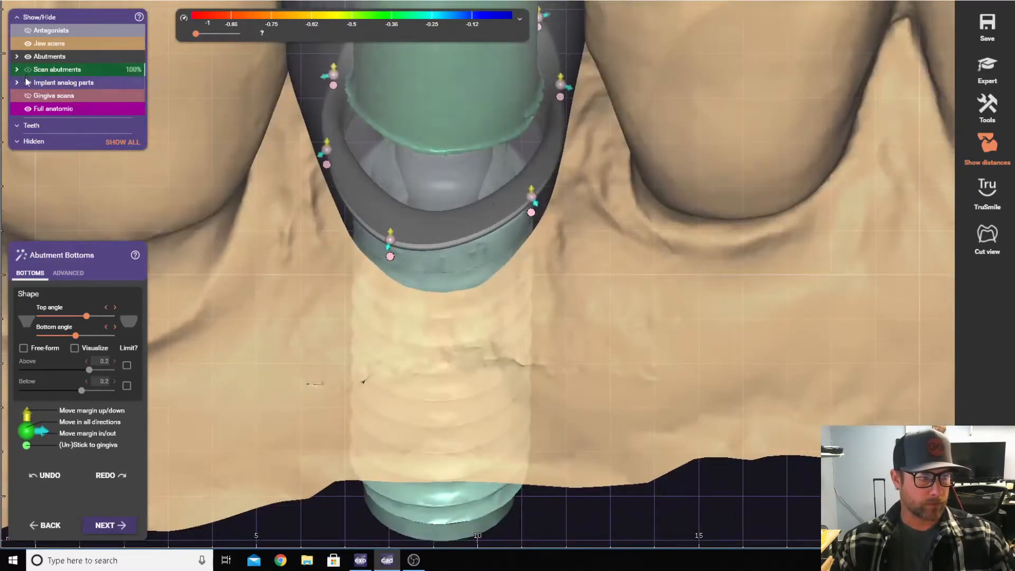
left_click(28, 109)
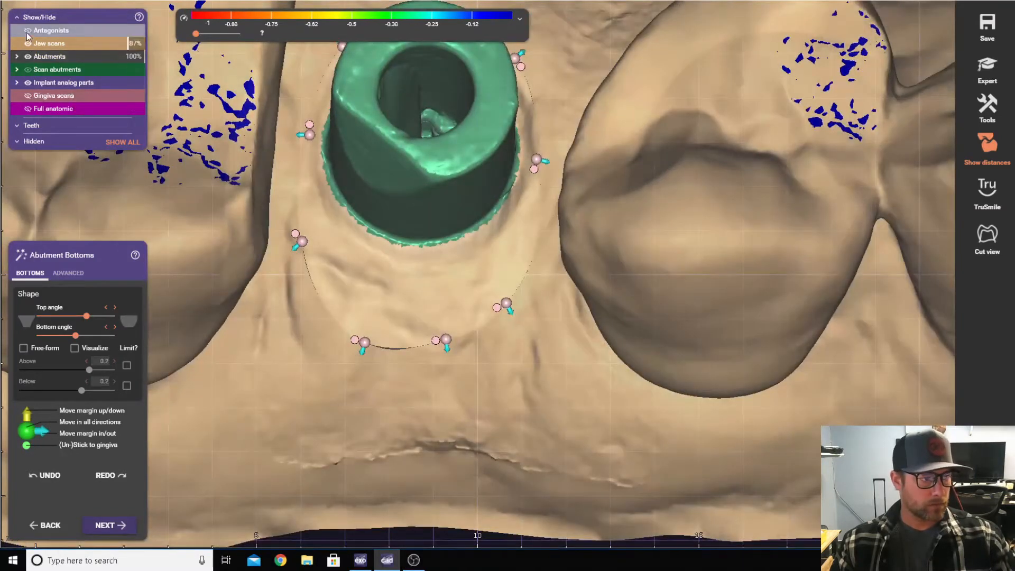
left_click(28, 108)
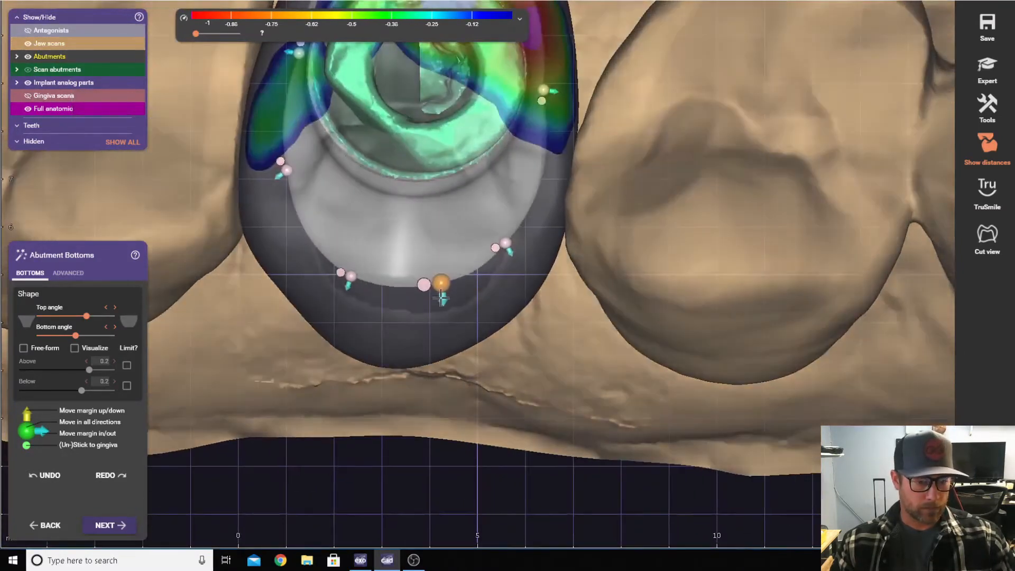
- Refine the buccal margin curve, make the jaw scan more transparent, and add a mesiobuccal margin point facing the premolar
right_click_drag(447, 304, 492, 277)
scroll(492, 277, "down", 1)
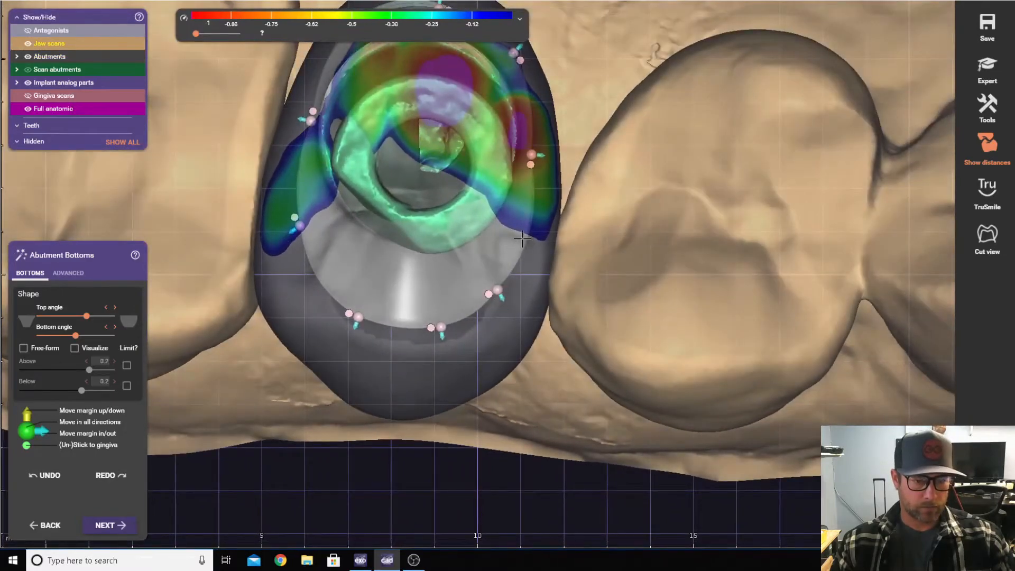
left_click(98, 44)
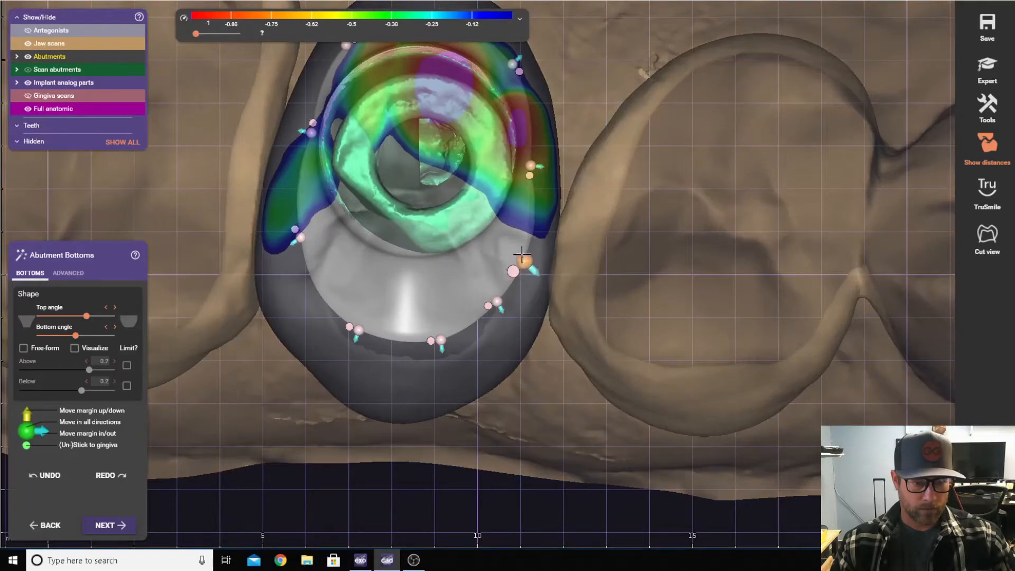
right_click_drag(439, 245, 439, 249)
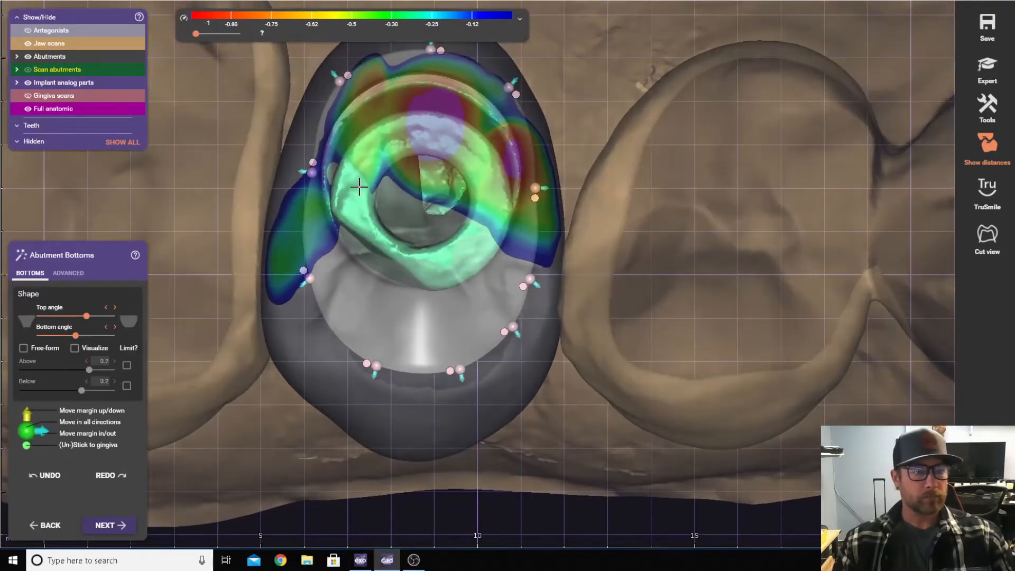
- Toggle the stick-to-gingiva setting for all margin points of the abutment bottom
right_click_drag(356, 186, 360, 156)
scroll(353, 177, "down", 3)
scroll(356, 151, "up", 3)
scroll(360, 155, "down", 3)
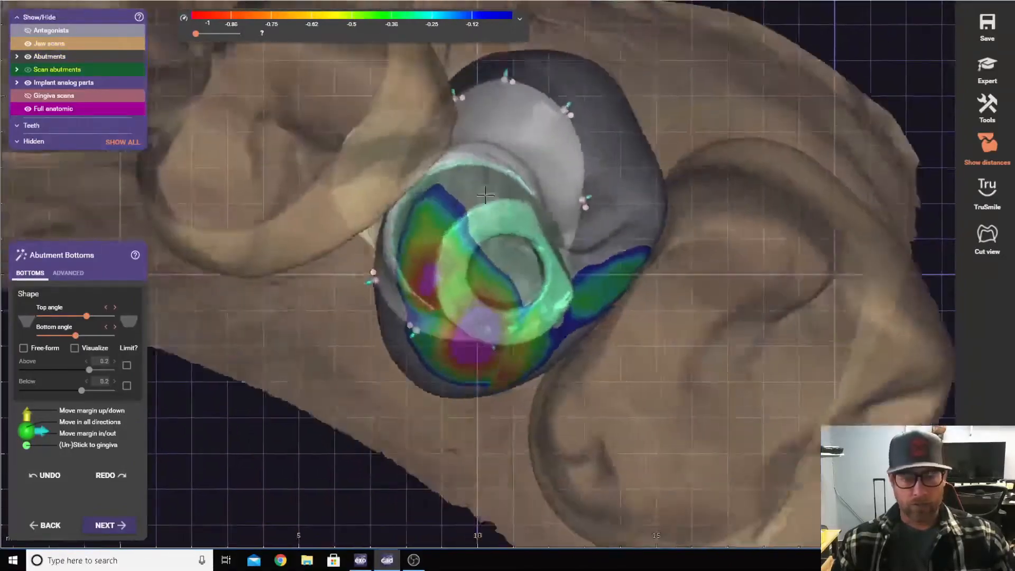
right_click_drag(485, 195, 590, 215)
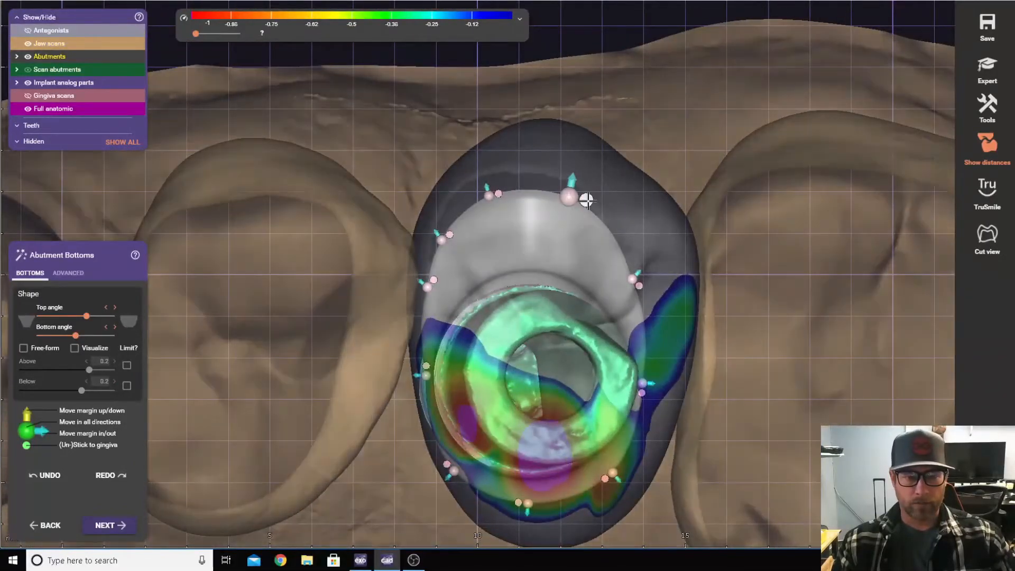
double_click(587, 200)
right_click_drag(587, 200, 246, 329)
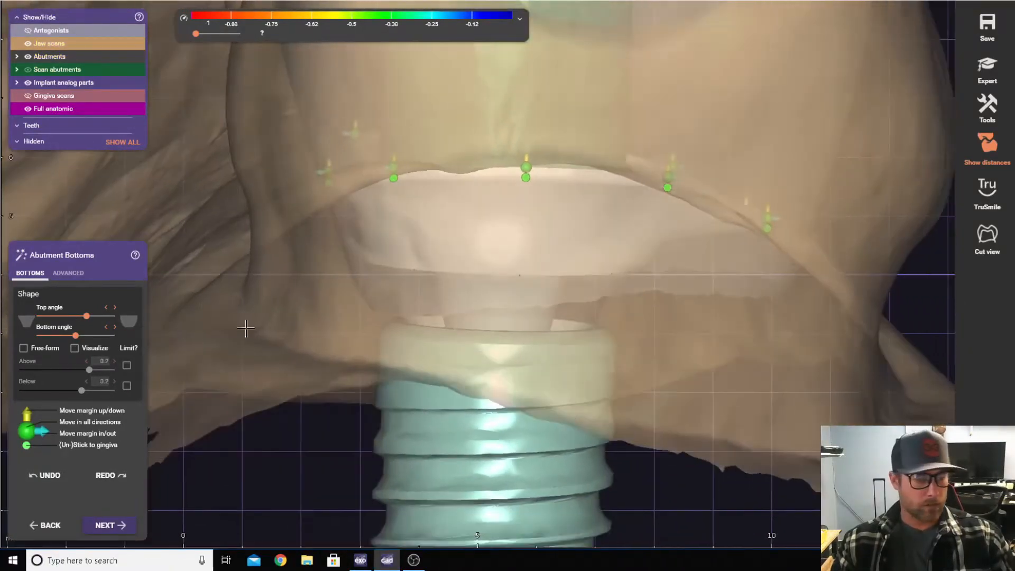
right_click_drag(241, 258, 353, 215)
- Hide the jaw scan, then raise the emergence profile's top angle to maximum and reduce the bottom angle to near minimum
left_click(28, 43)
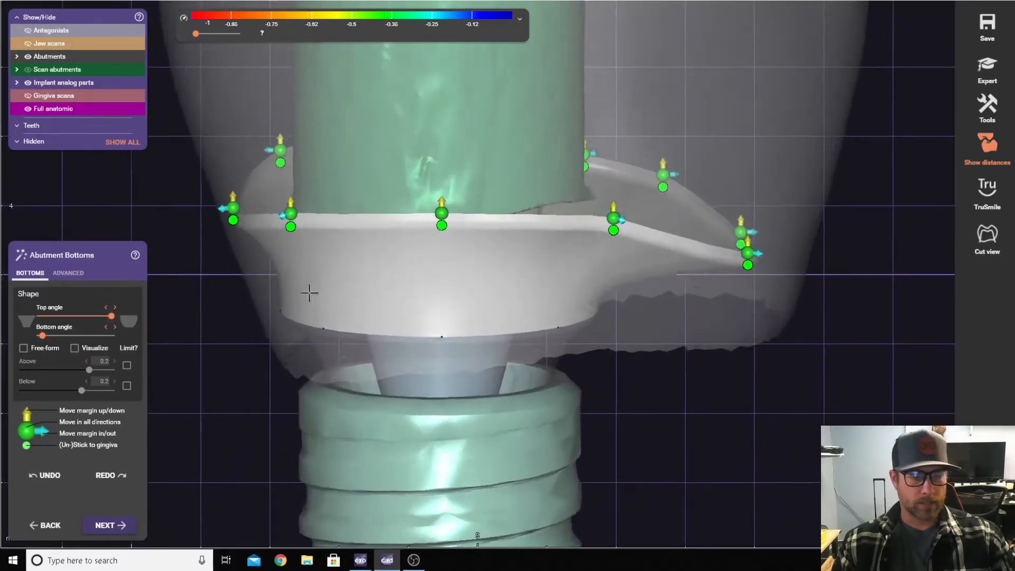
scroll(310, 292, "up", 1)
right_click_drag(310, 293, 518, 261)
right_click_drag(430, 271, 362, 319)
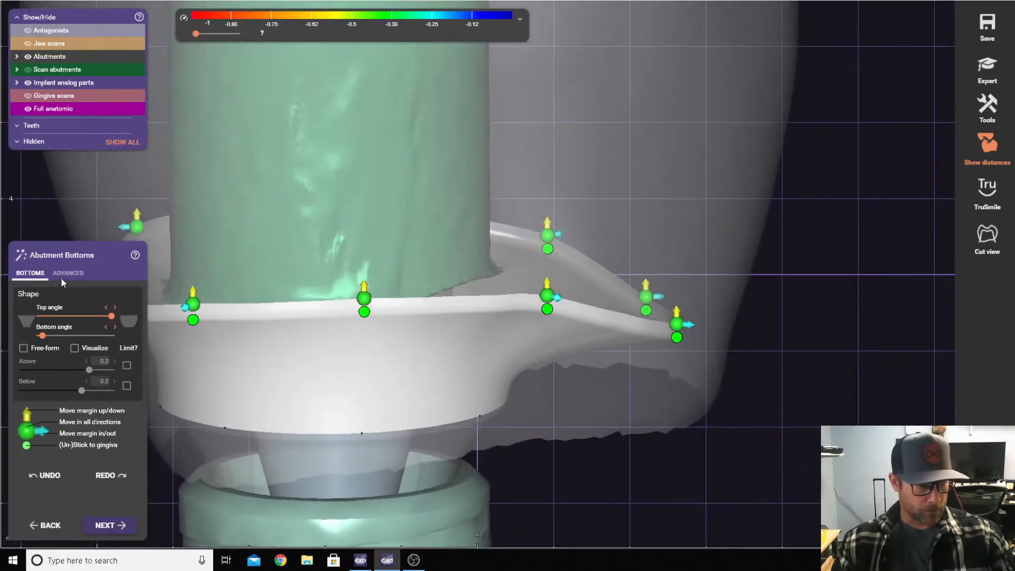
- Open the advanced abutment bottom settings and fine-tune the height of the margin points above the implant
left_click(67, 272)
left_click(117, 307)
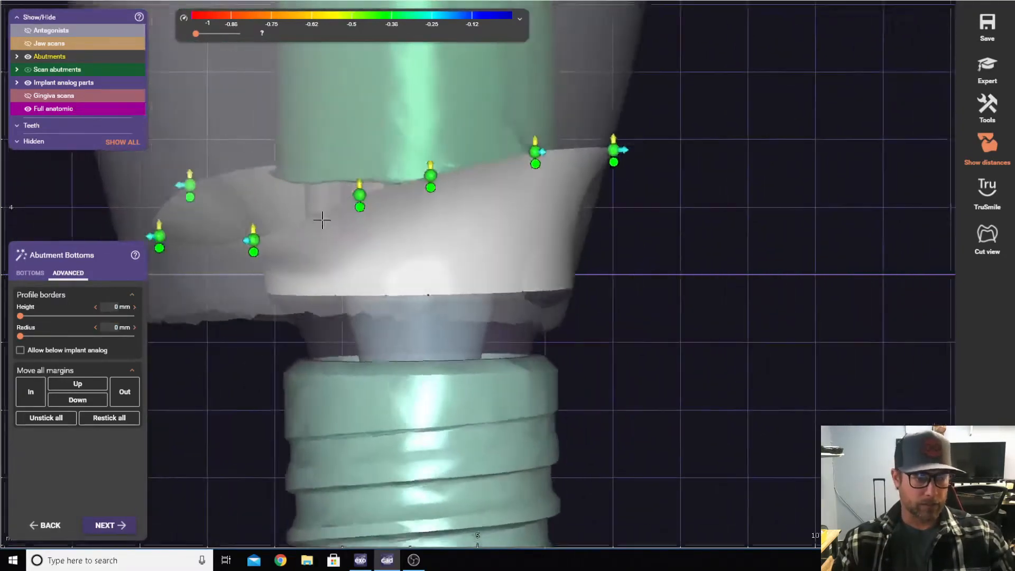
scroll(322, 220, "up", 1)
right_click_drag(322, 220, 353, 212)
left_click_drag(382, 186, 383, 192)
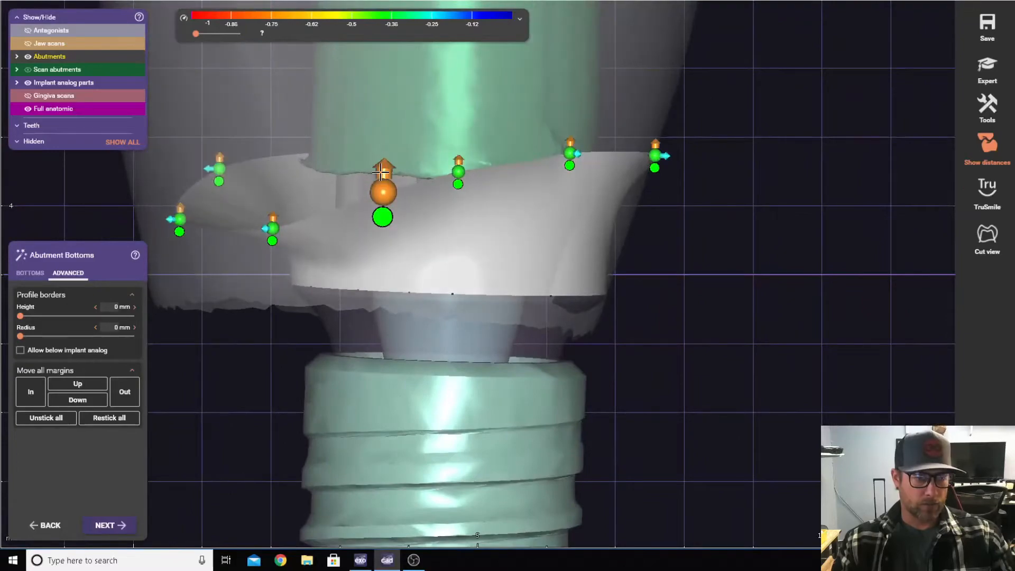
right_click_drag(383, 193, 413, 192)
left_click_drag(503, 193, 502, 195)
- Check the abutment bottom and margin from all sides, accept the design and continue to free-forming
right_click_drag(503, 195, 615, 196)
scroll(731, 193, "down", 3)
right_click_drag(731, 193, 469, 248)
scroll(471, 232, "down", 2)
scroll(587, 293, "up", 4)
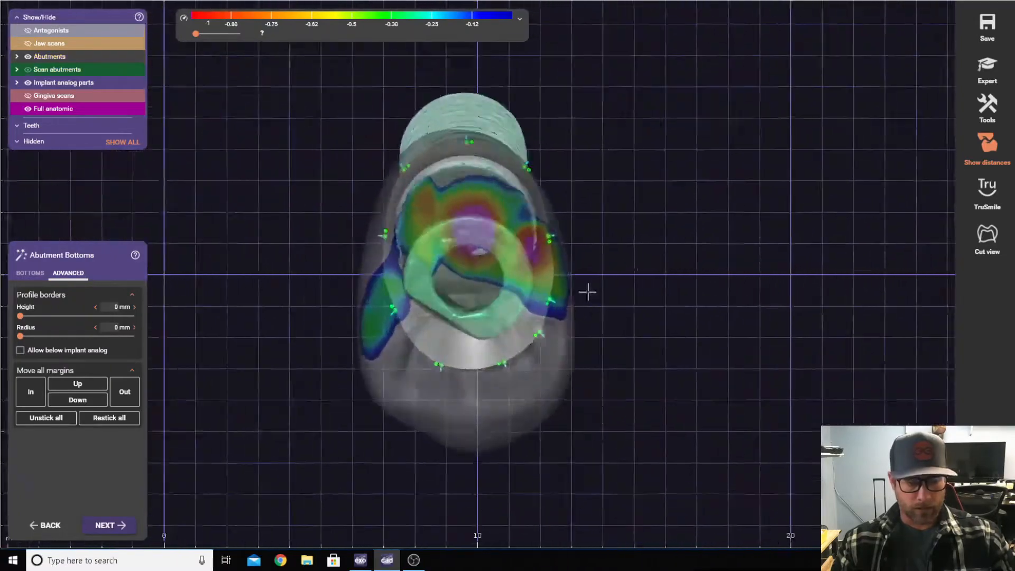
left_click_drag(588, 234, 594, 232)
scroll(557, 246, "down", 2)
right_click_drag(593, 232, 276, 245)
scroll(296, 242, "up", 1)
scroll(276, 244, "down", 1)
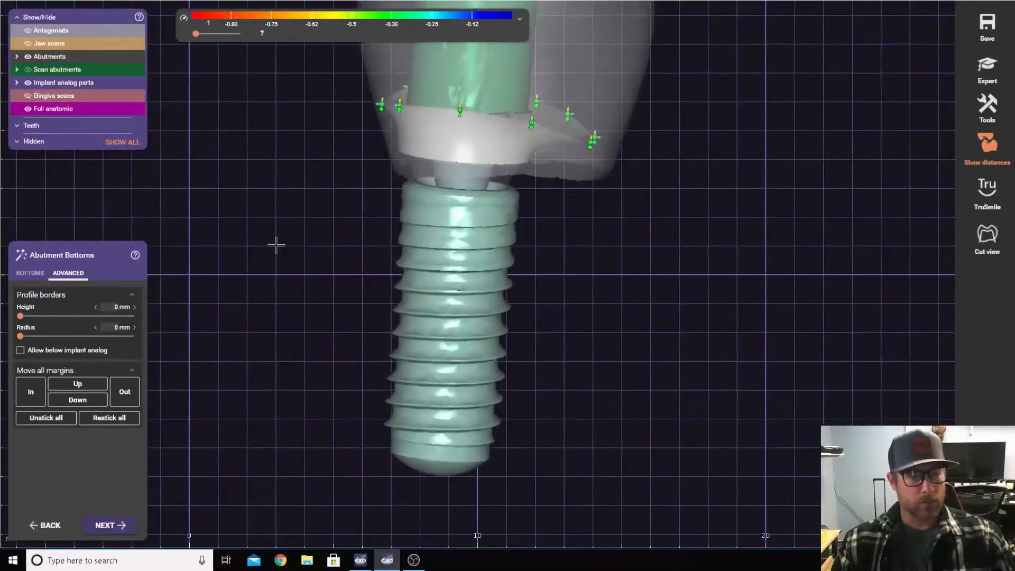
left_click(108, 526)
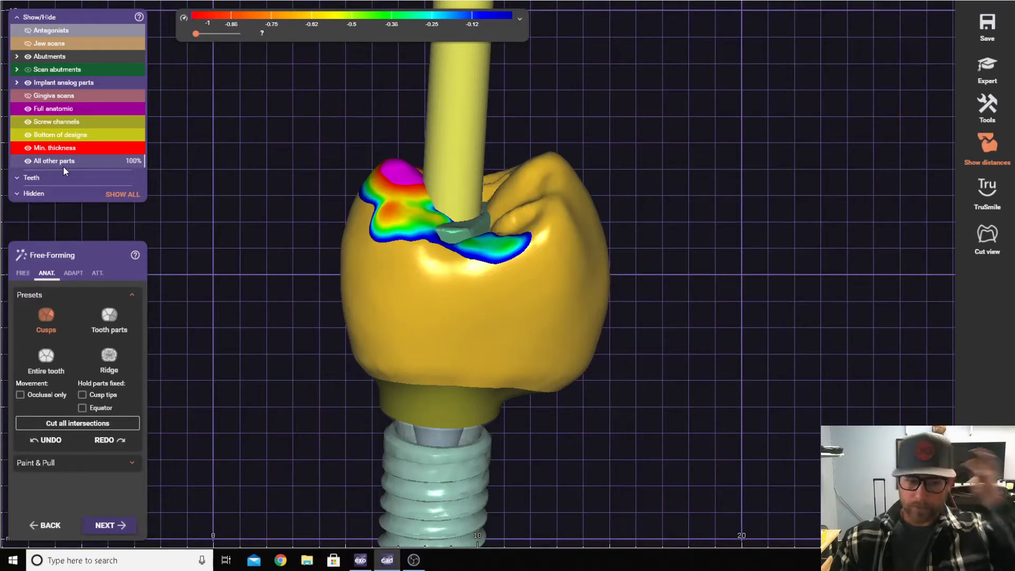
- Show the jaw scan and reshape a side of the crown next to its neighbouring tooth with the Tooth parts preset
left_click(28, 44)
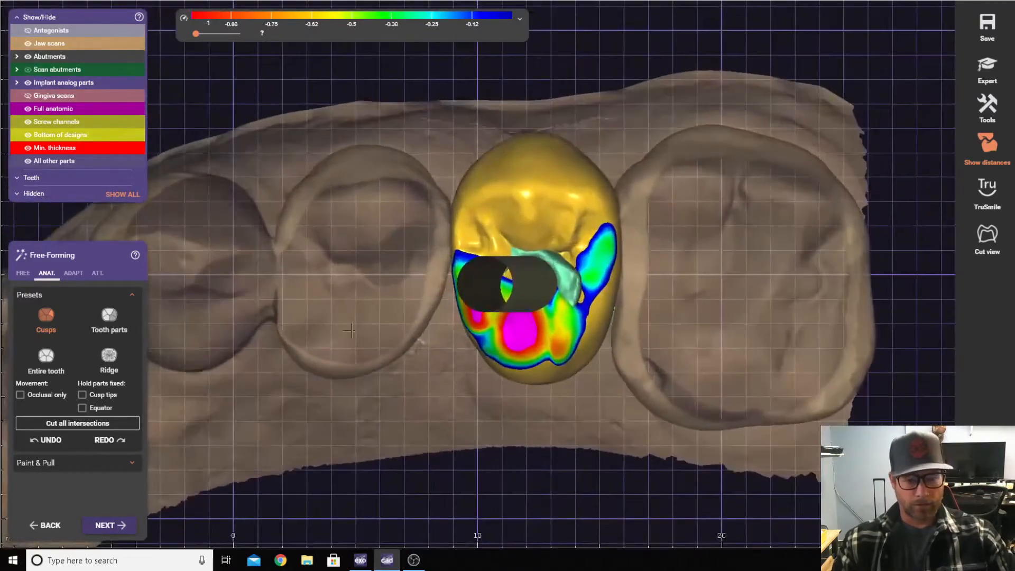
left_click(109, 318)
left_click_drag(602, 334, 606, 337)
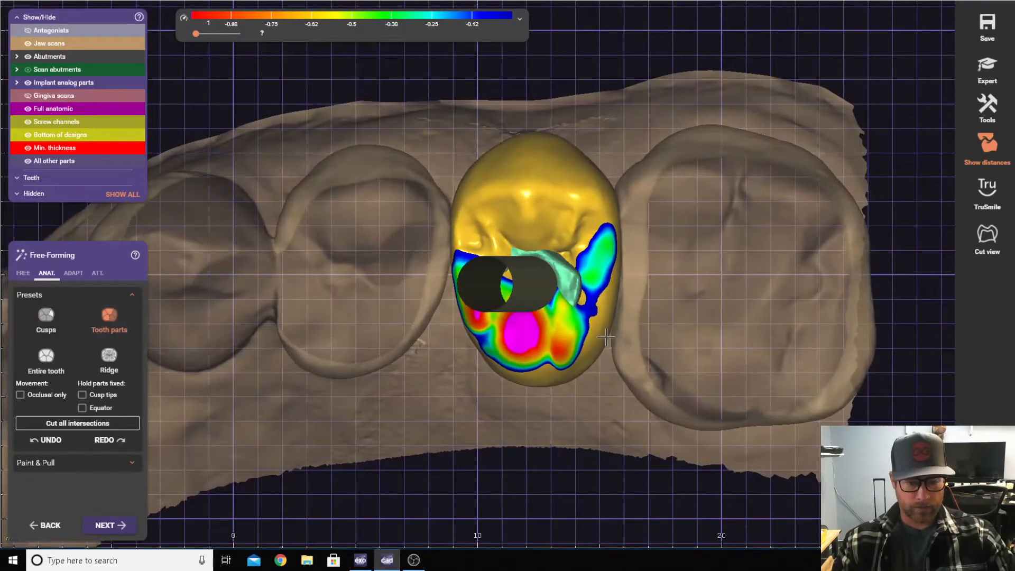
right_click_drag(460, 238, 461, 233)
scroll(461, 233, "down", 1)
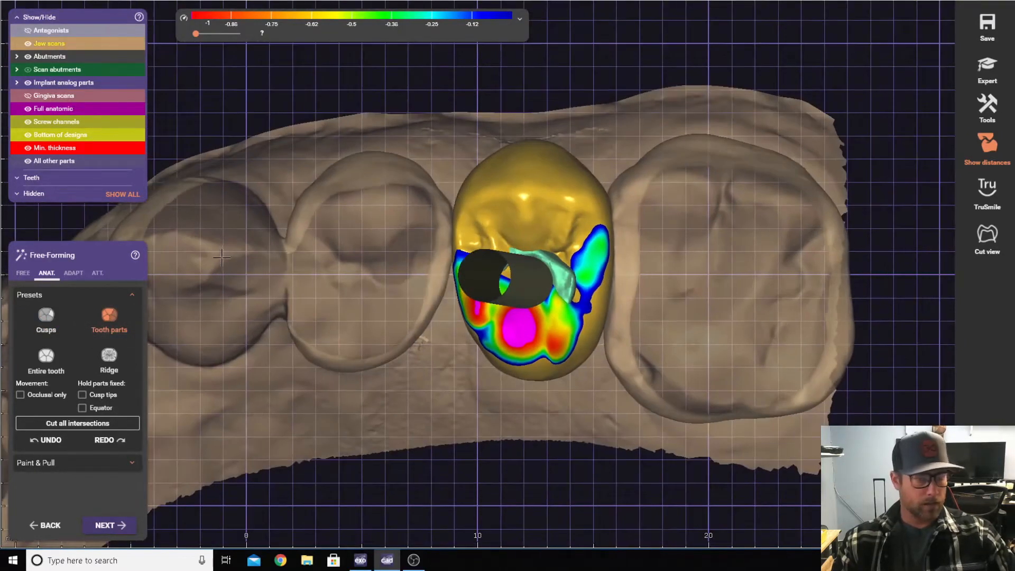
- Hide the jaw scan and show the antagonist to inspect the crown's occlusal contact from the side
left_click(29, 44)
left_click(28, 31)
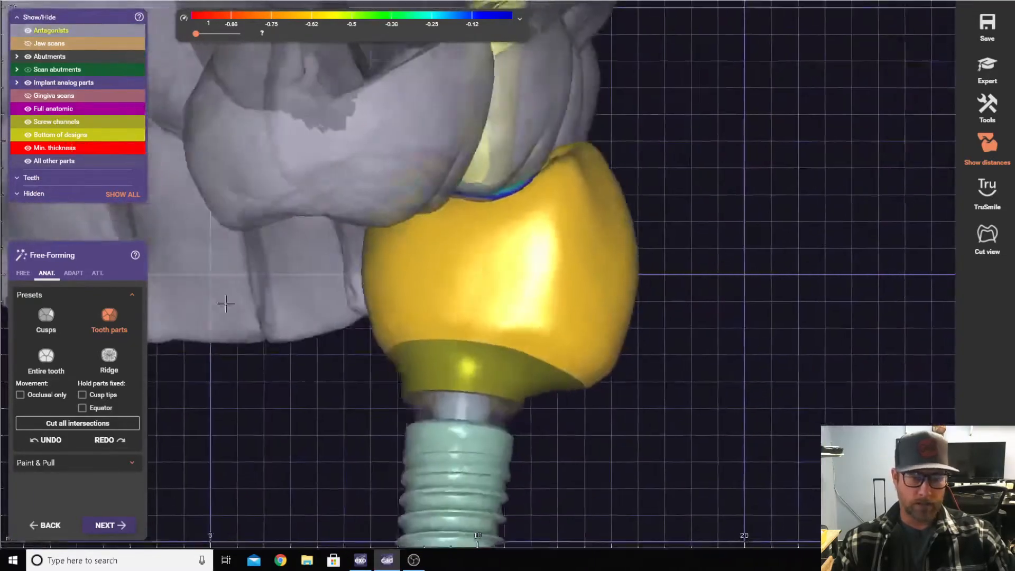
scroll(351, 324, "up", 3)
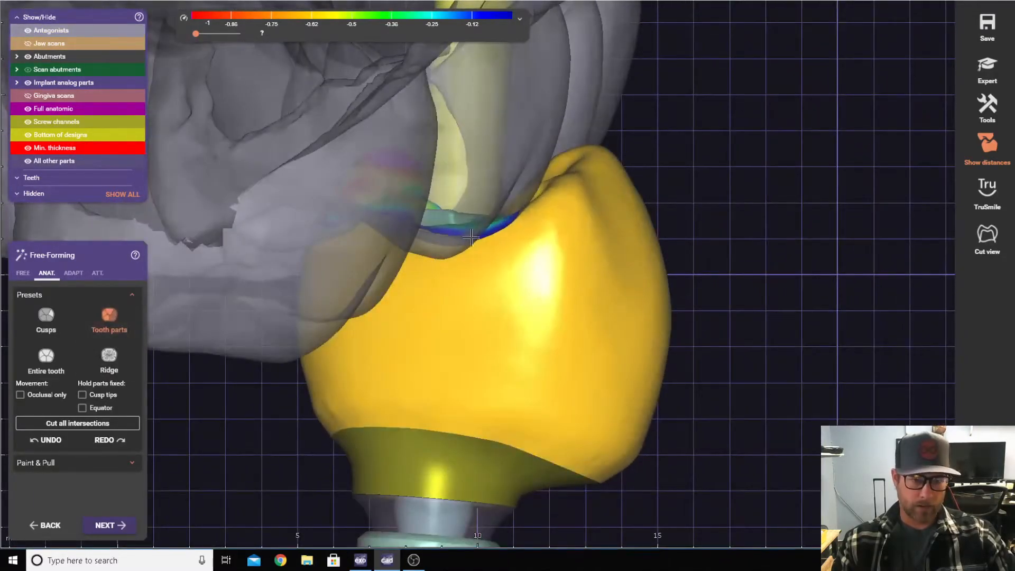
mouse_move(474, 244)
right_mouse_down()
mouse_move(310, 279)
mouse_move(339, 264)
mouse_move(478, 258)
right_mouse_up()
scroll(338, 264, "down", 2)
right_click_drag(376, 291, 296, 296)
- Reshape the crown's cusps and tooth parts to reduce their overlap with the antagonist
left_click(57, 325)
scroll(469, 249, "up", 3)
right_click_drag(470, 238, 642, 268)
scroll(475, 247, "down", 4)
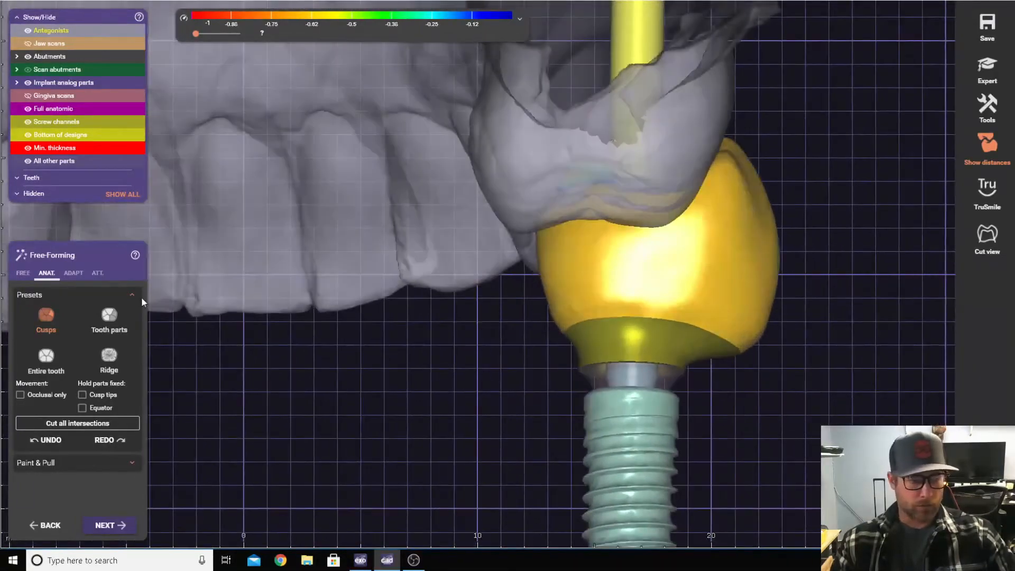
left_click(109, 317)
left_click_drag(557, 286, 561, 285)
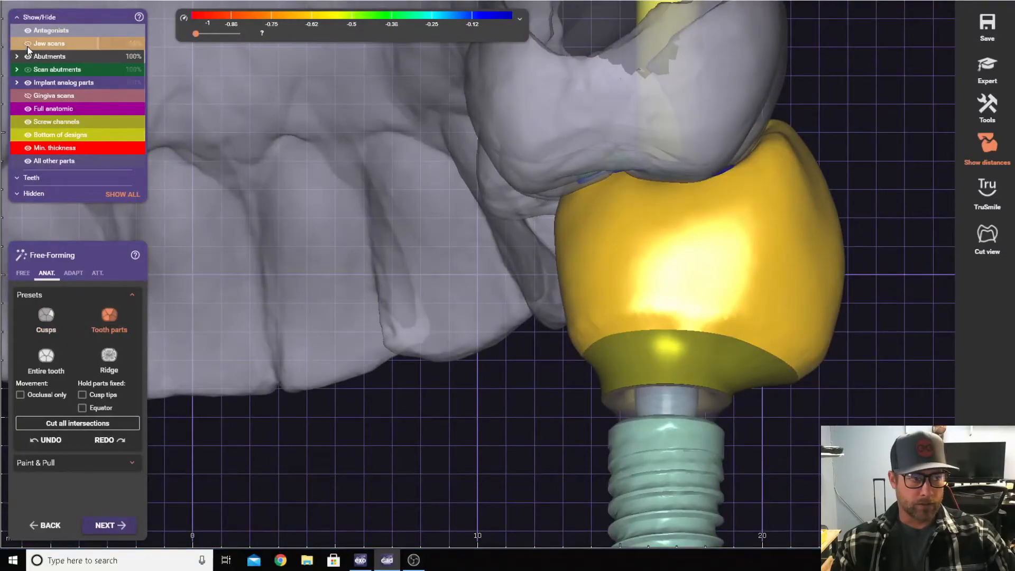
- Show the jaw scan together with the antagonist and check the crown's alignment with the neighbouring teeth
left_click(27, 44)
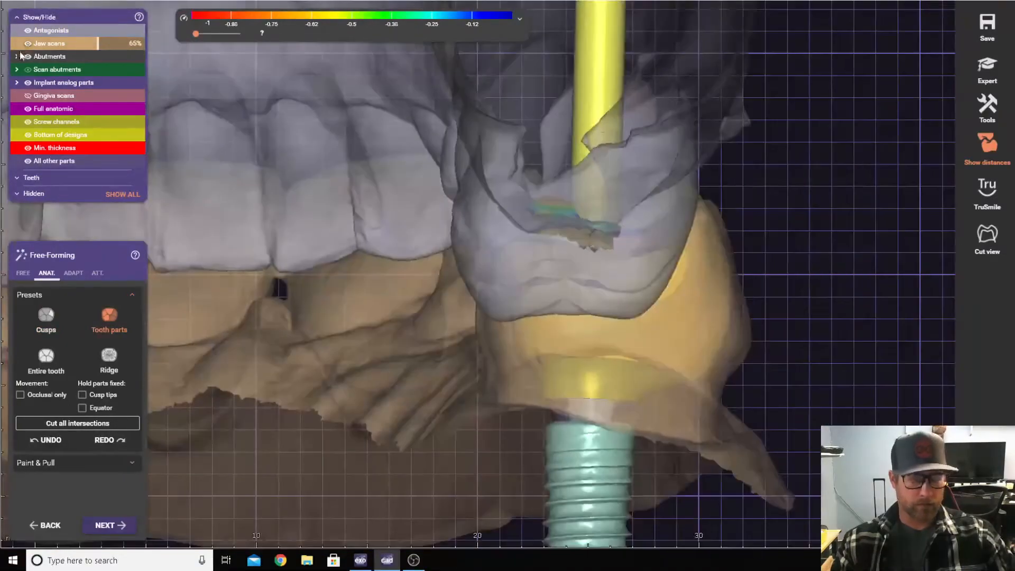
left_click(27, 45)
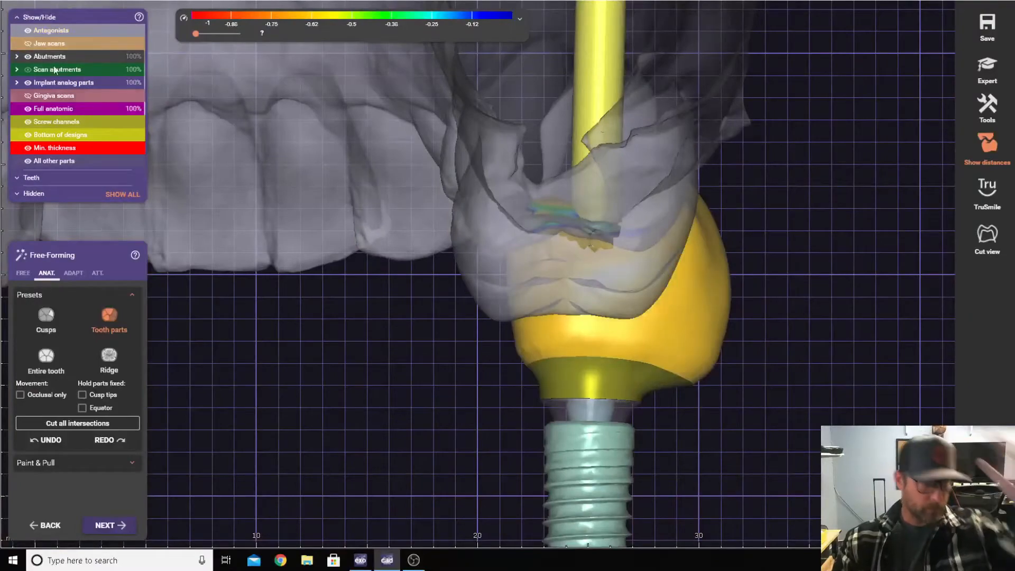
left_click(28, 45)
left_click(29, 44)
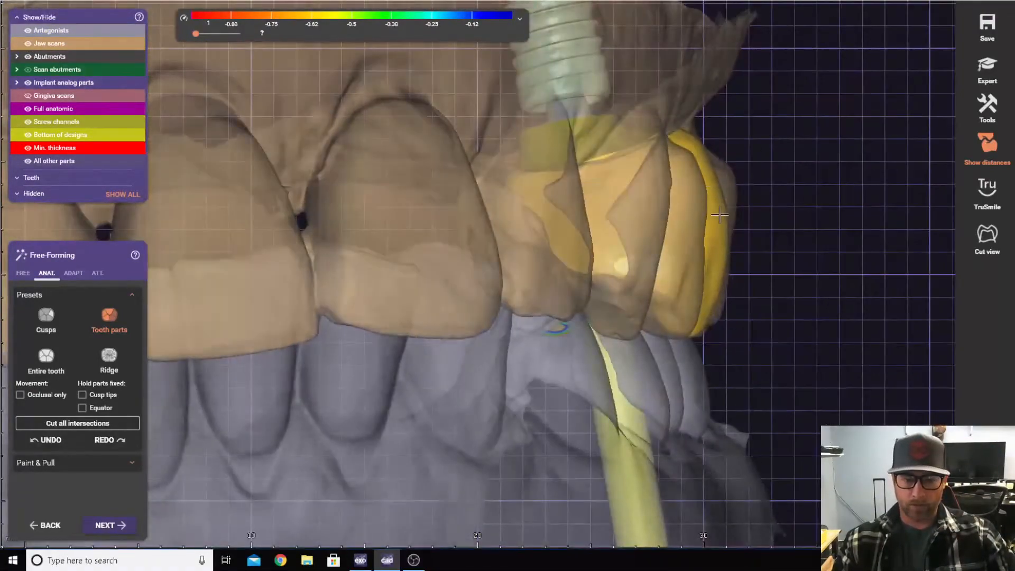
right_click_drag(713, 216, 688, 166)
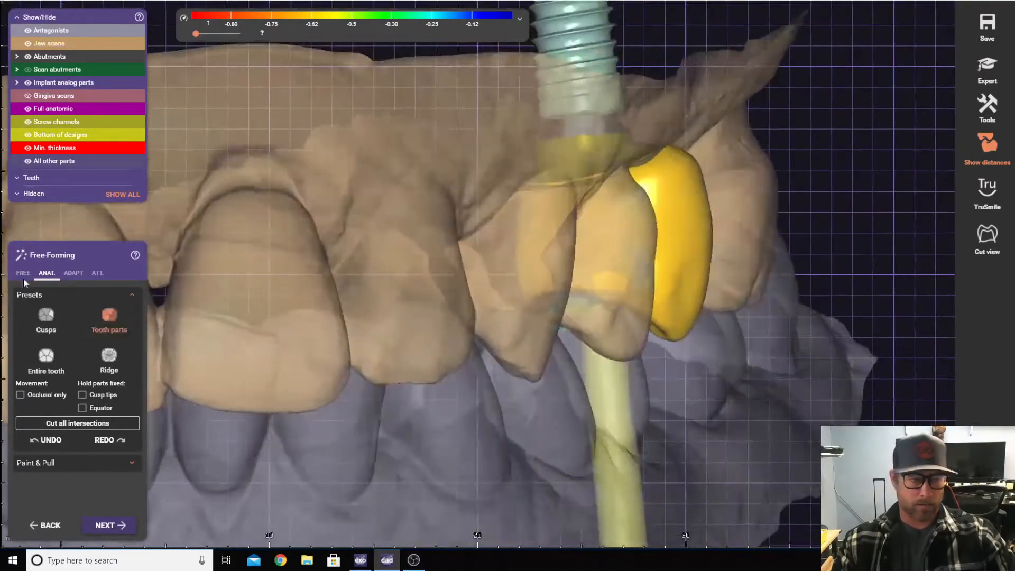
- Smooth the crown's buccal surface near the gingiva with the Smooth/Flatten brush
left_click(22, 273)
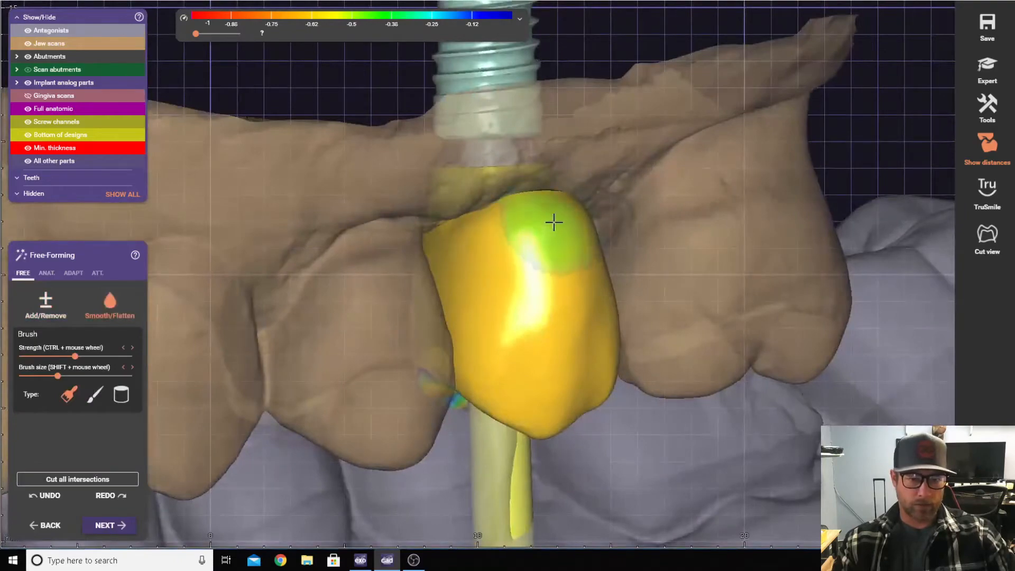
right_click_drag(554, 222, 258, 336)
scroll(465, 220, "up", 1)
scroll(532, 229, "down", 1)
scroll(394, 336, "up", 3)
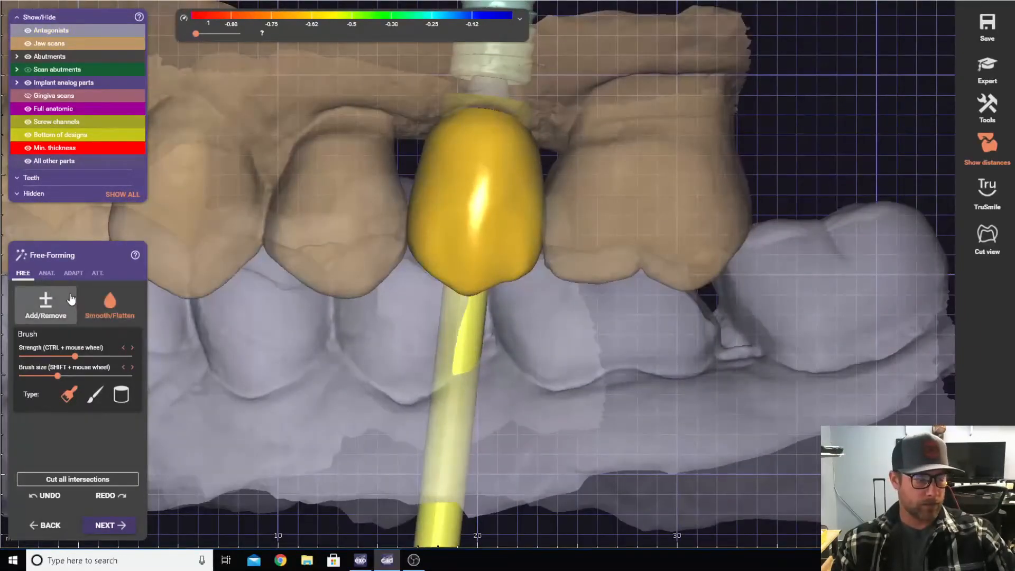
- Adjust the crown's buccal contour to the adjacent teeth with the anatomic Tooth parts preset
left_click(47, 272)
scroll(523, 275, "up", 3)
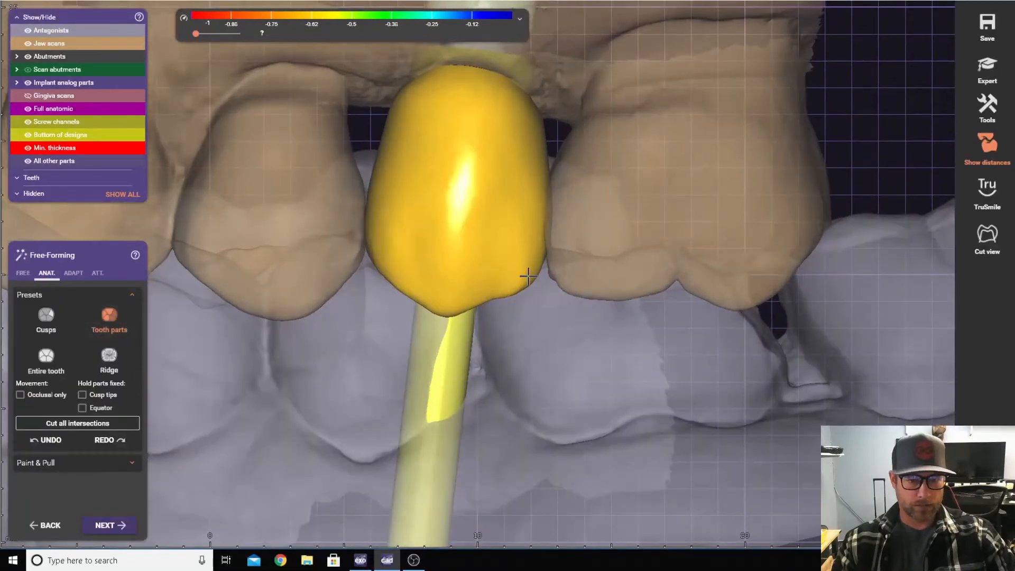
right_click_drag(527, 276, 429, 261)
scroll(429, 263, "down", 3)
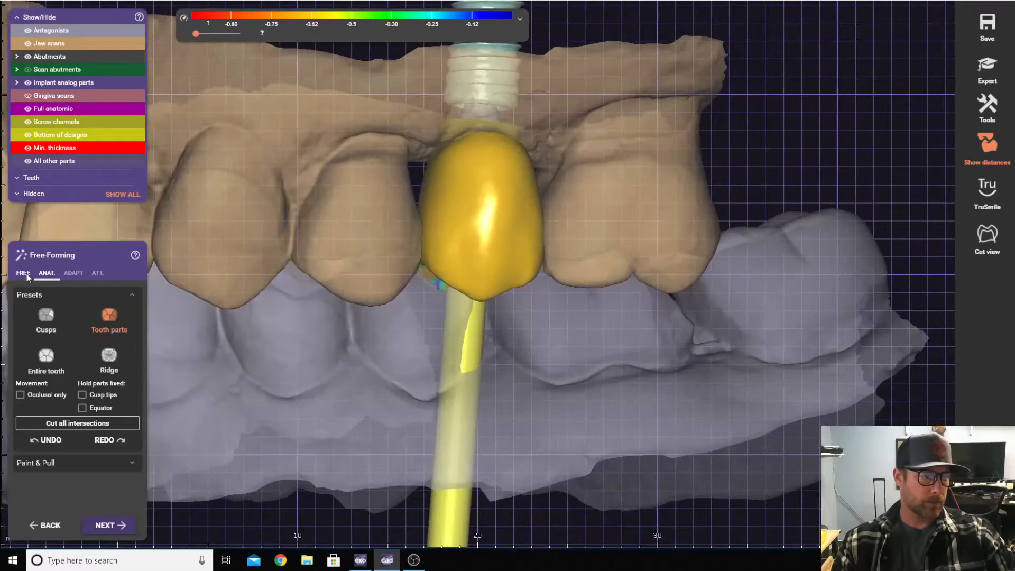
- Hide the screw channel and refine the crown's occlusal surface with the Cusps and Ridge presets
left_click(25, 273)
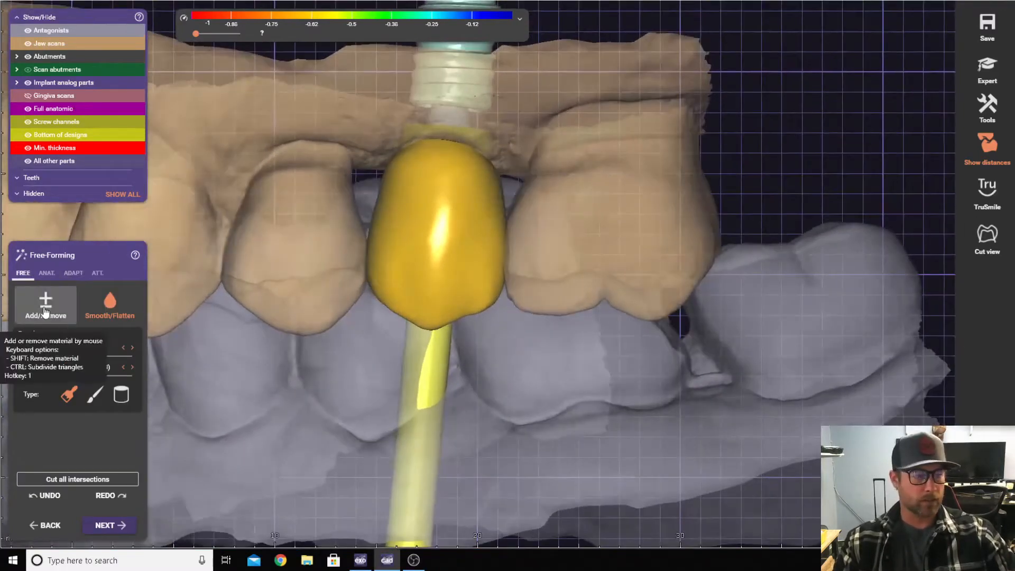
left_click(45, 312)
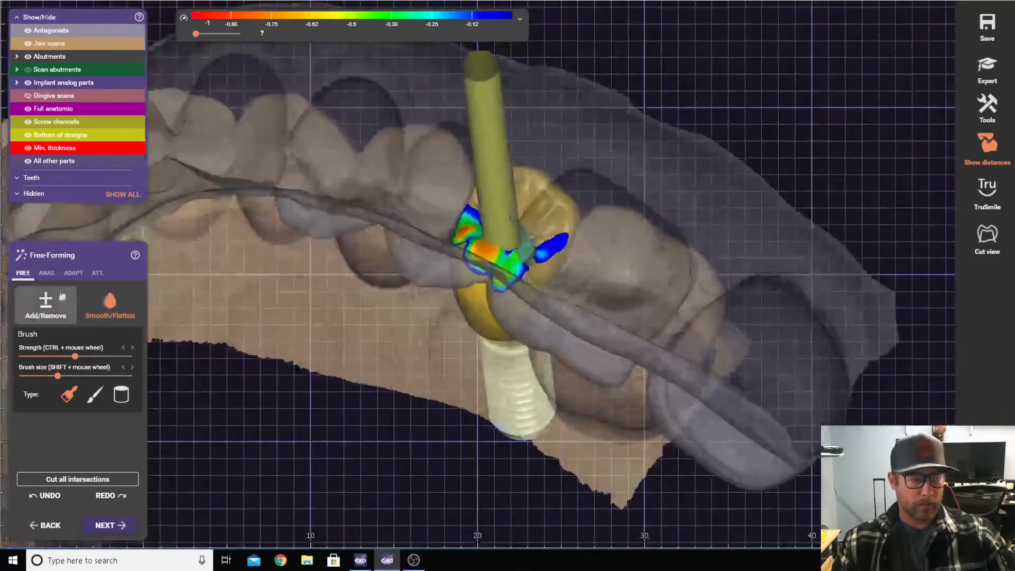
left_click(46, 272)
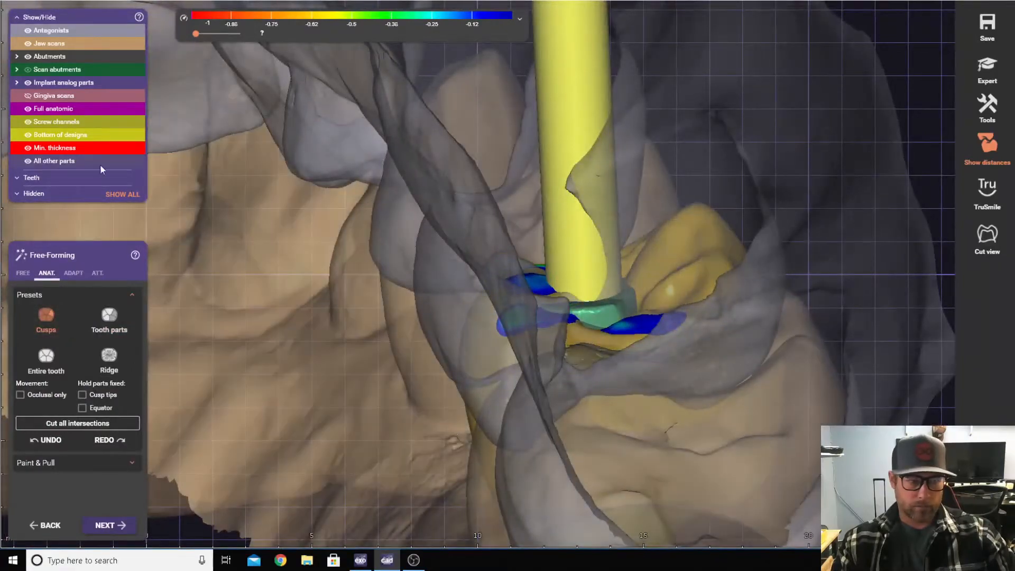
left_click(29, 122)
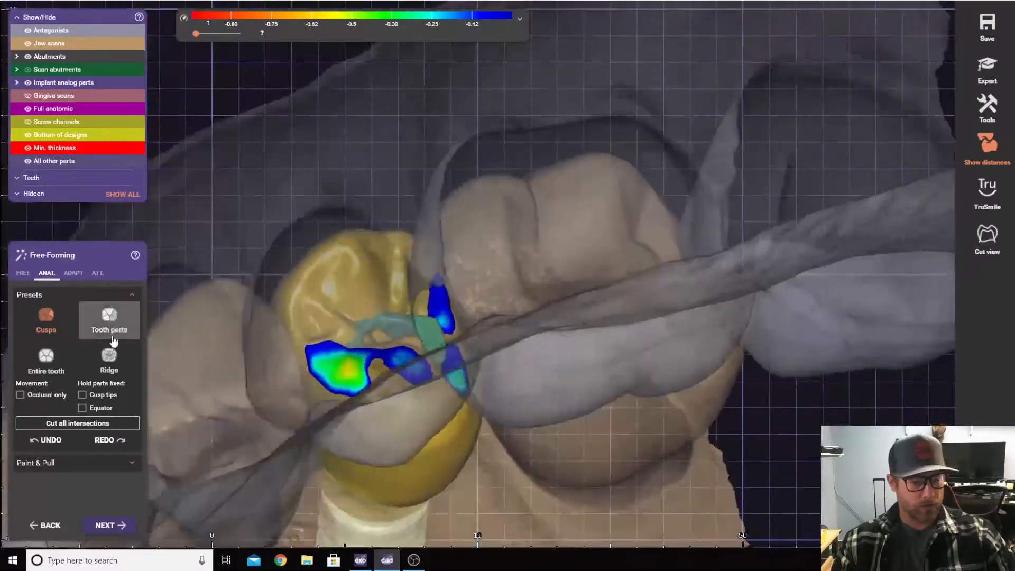
left_click(109, 357)
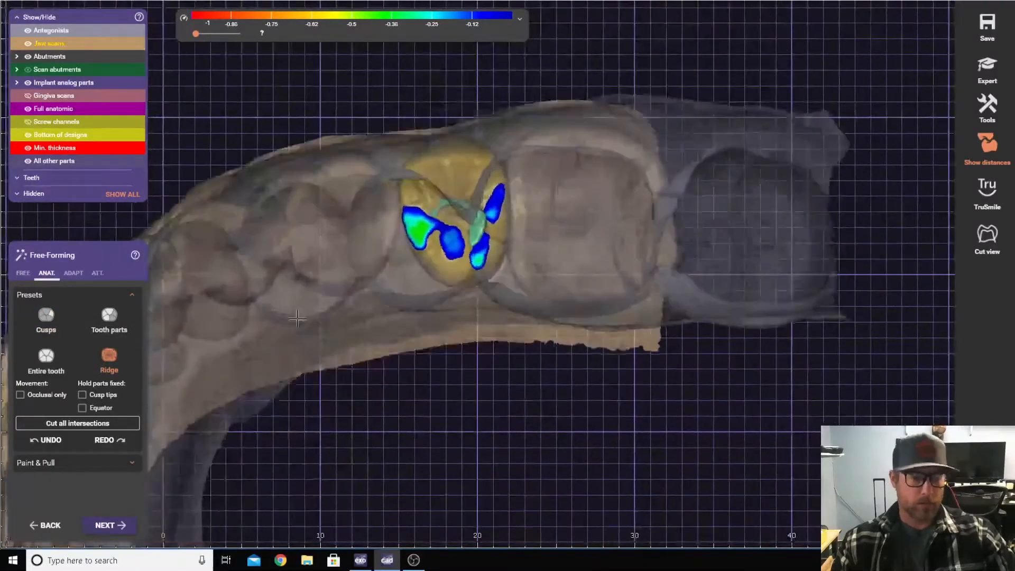
- Set the occlusal adaptation distance for full contour parts to 0.1 mm and cut the crown's intersections with the antagonist
left_click(74, 273)
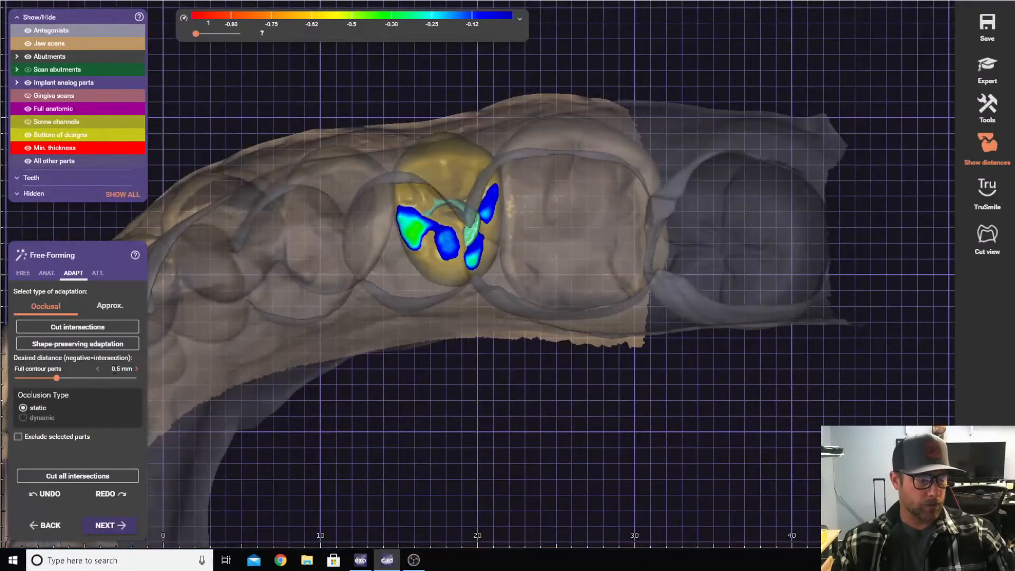
left_click(112, 353)
left_click(103, 326)
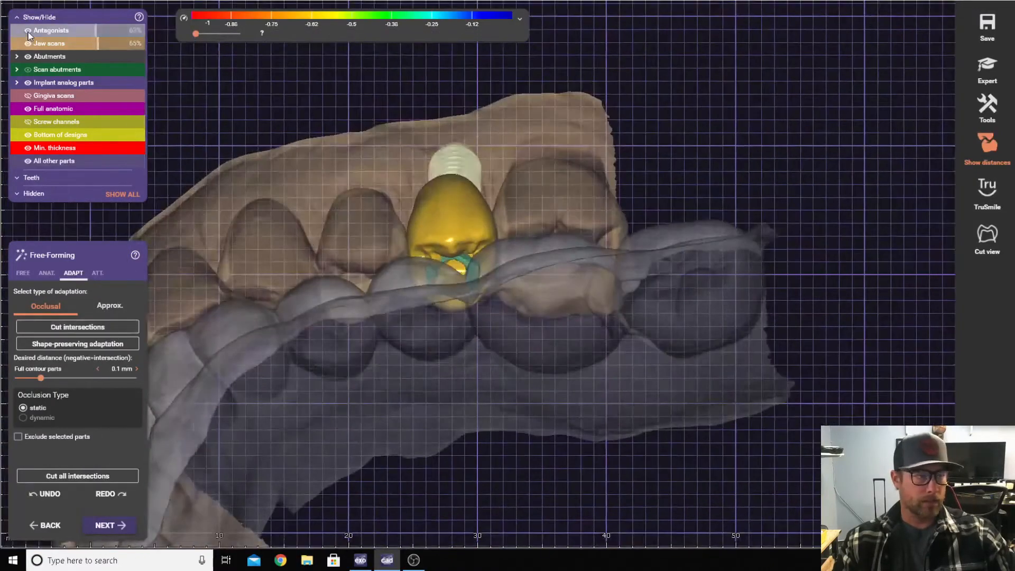
- Hide the antagonist and smooth the crown's occlusal surface using a smaller Smooth/Flatten brush
left_click(28, 31)
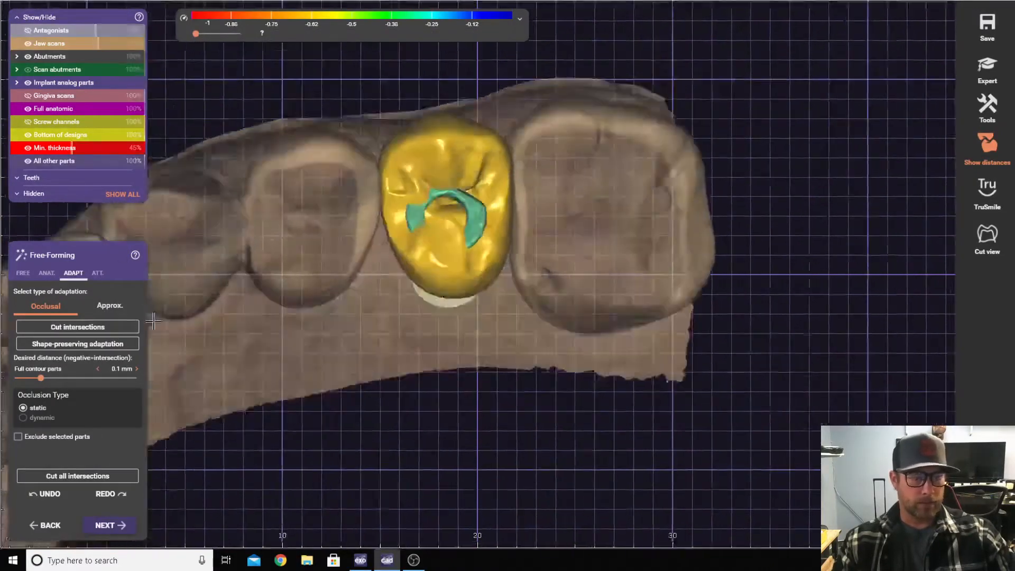
left_click(23, 273)
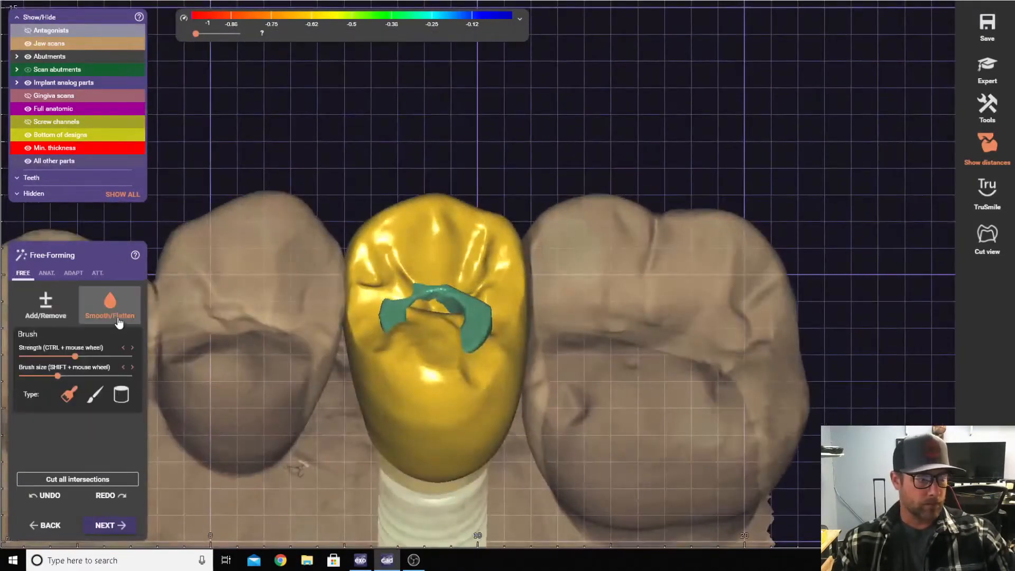
left_click(29, 376)
mouse_move(476, 370)
right_mouse_down()
mouse_move(474, 317)
mouse_move(512, 356)
mouse_move(492, 292)
mouse_move(465, 324)
mouse_move(253, 314)
right_mouse_up()
scroll(489, 321, "down", 3)
- Reshape the crown's contour with the Tooth parts preset and cut its occlusal intersections again
left_click(47, 273)
scroll(522, 282, "up", 3)
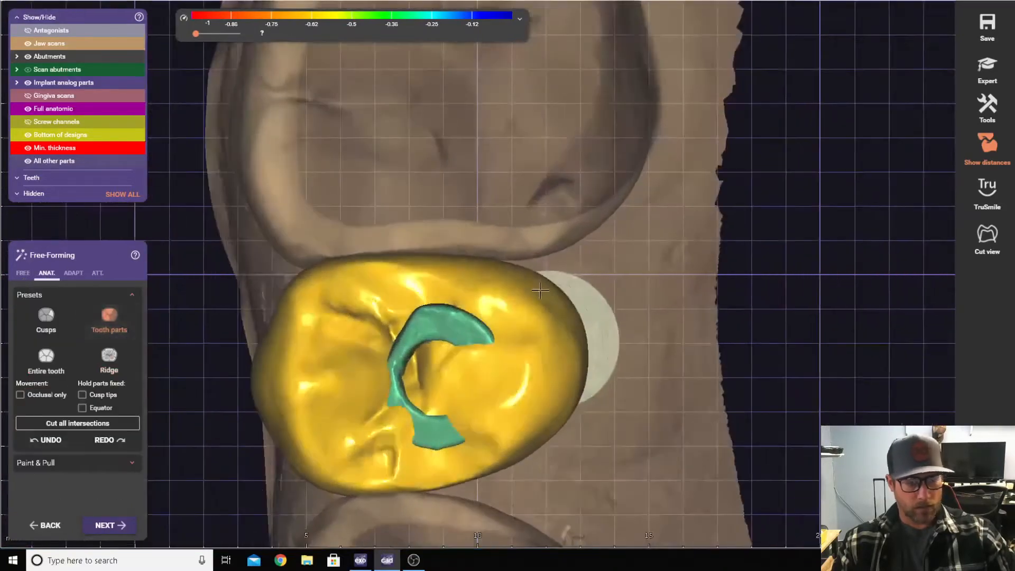
scroll(522, 282, "down", 2)
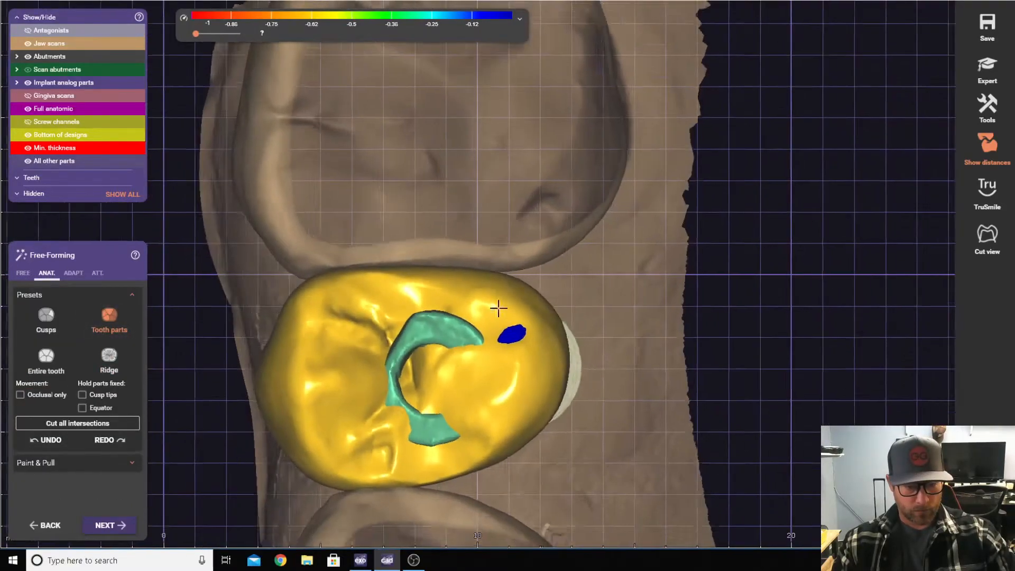
left_click(74, 273)
left_click(85, 330)
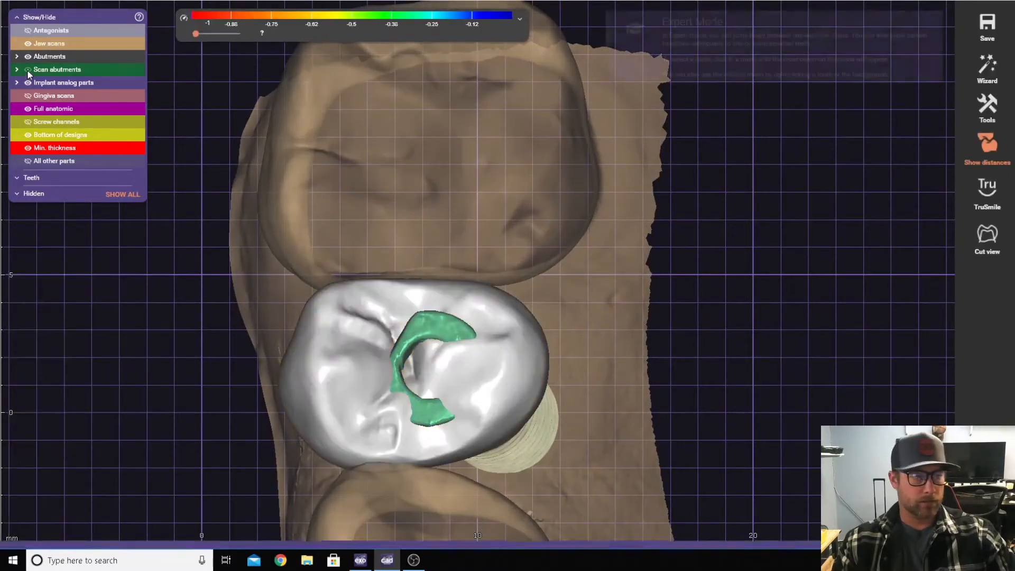
- Open the virtual articulator and manually move and rotate the jaw scans to align them with the occlusion plane
left_click(988, 108)
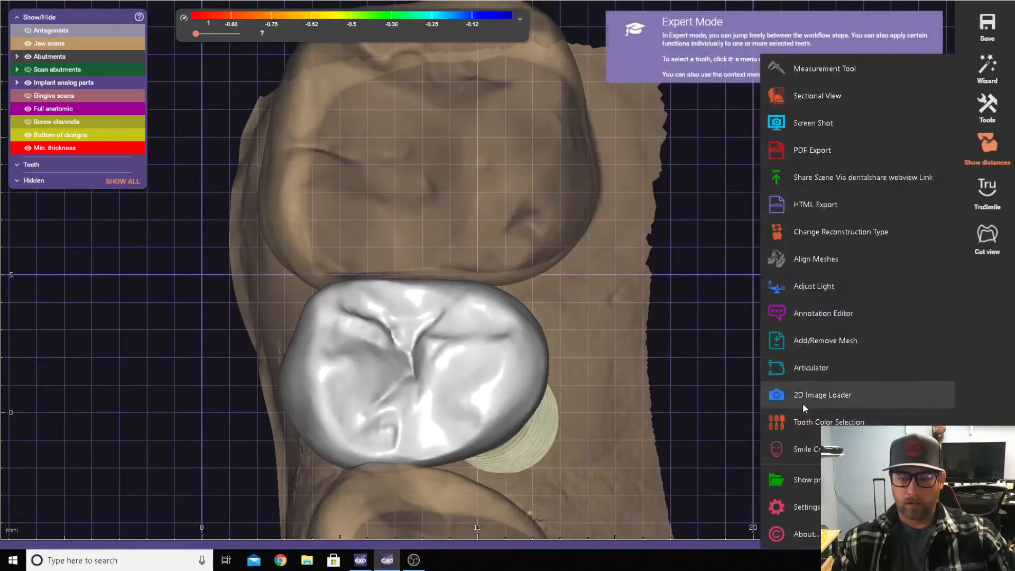
left_click(814, 369)
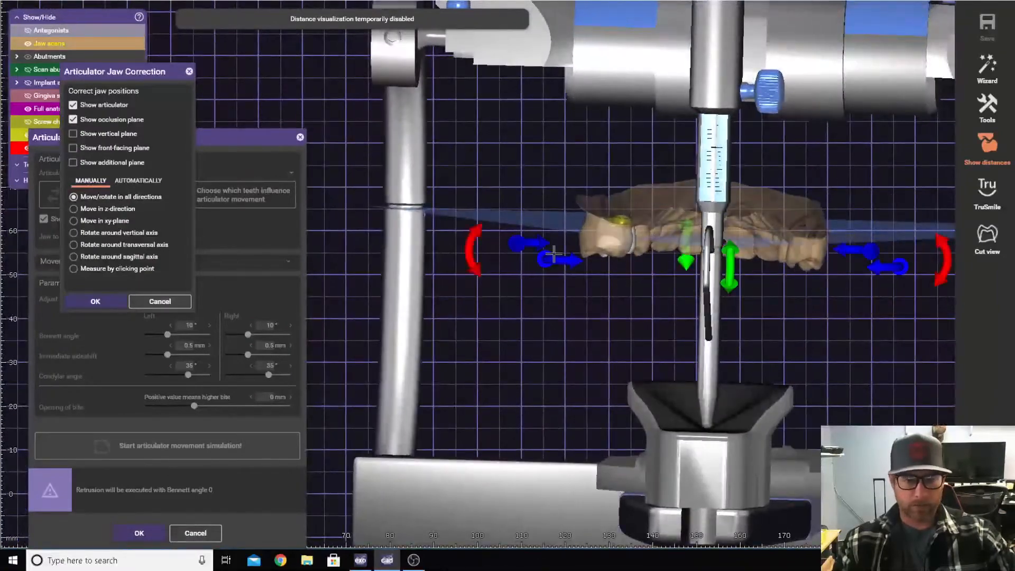
left_click_drag(553, 254, 713, 269)
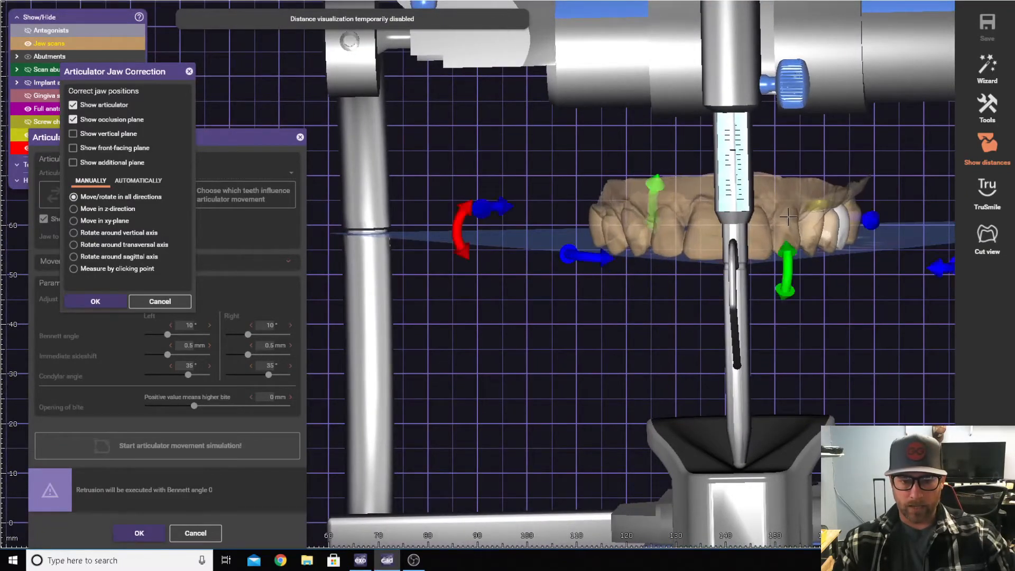
right_click_drag(788, 217, 709, 379)
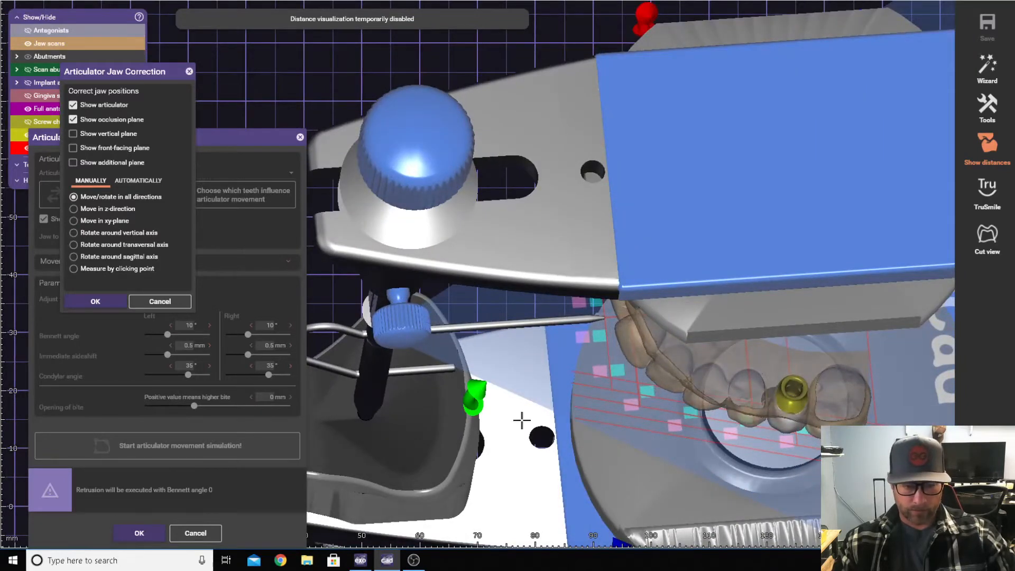
scroll(522, 421, "down", 3)
right_click_drag(794, 502, 692, 413)
left_click_drag(534, 436, 498, 415)
left_click_drag(628, 328, 625, 332)
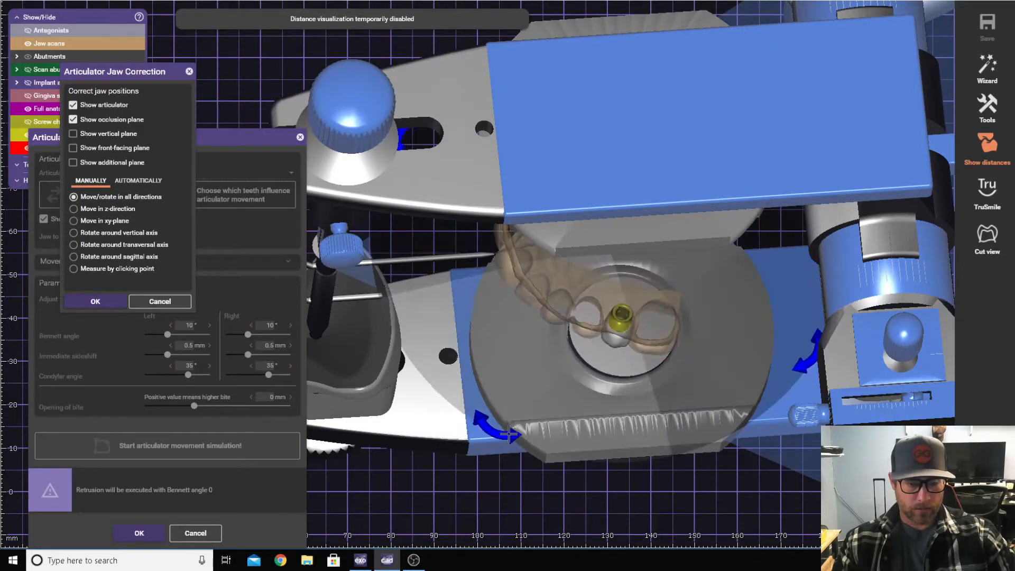
- Accept the corrected jaw position and fix the intersection between upper and lower jaw by cutting away intrusions
right_click_drag(504, 435, 584, 263)
scroll(571, 259, "up", 3)
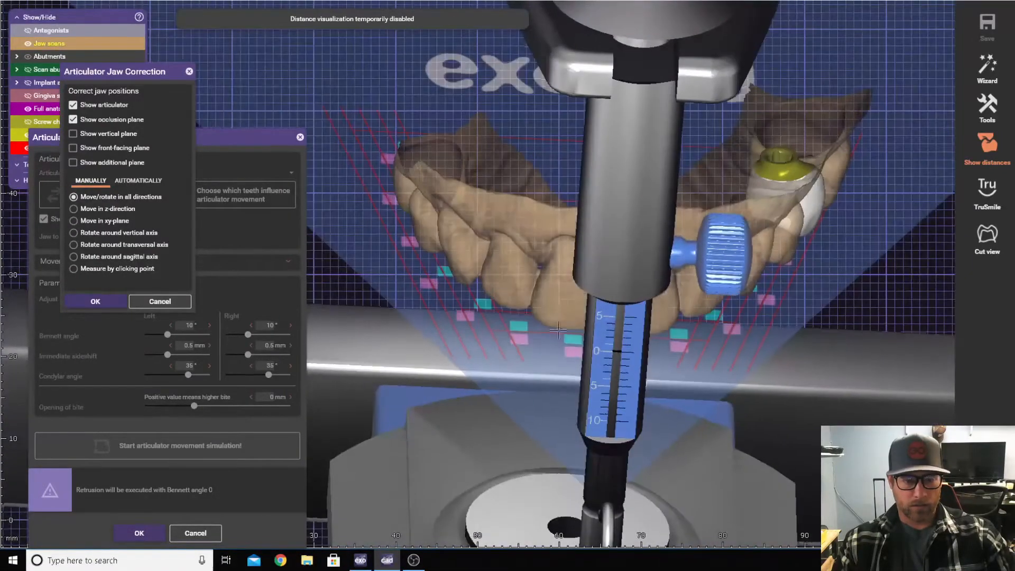
left_click(95, 301)
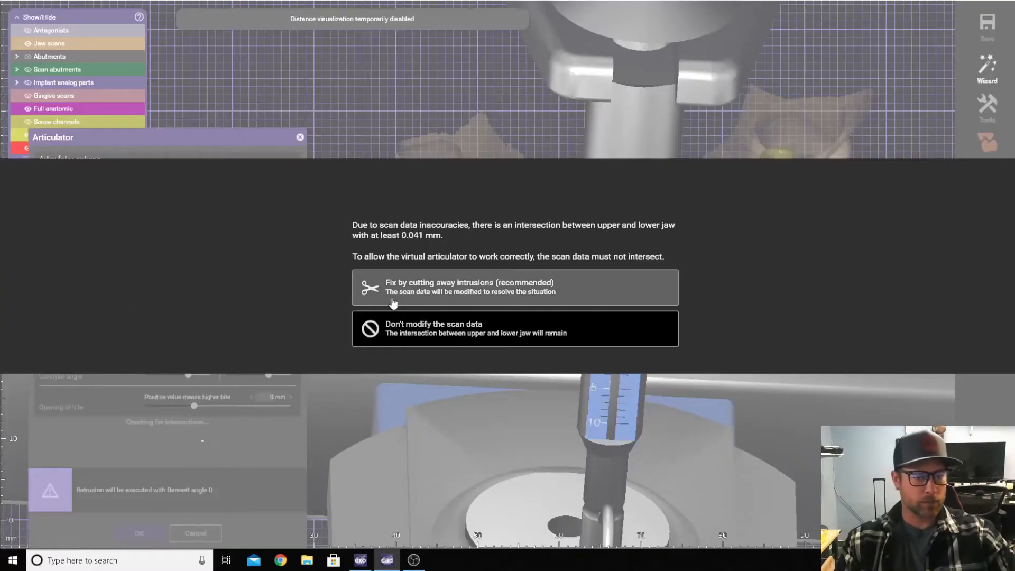
left_click(393, 302)
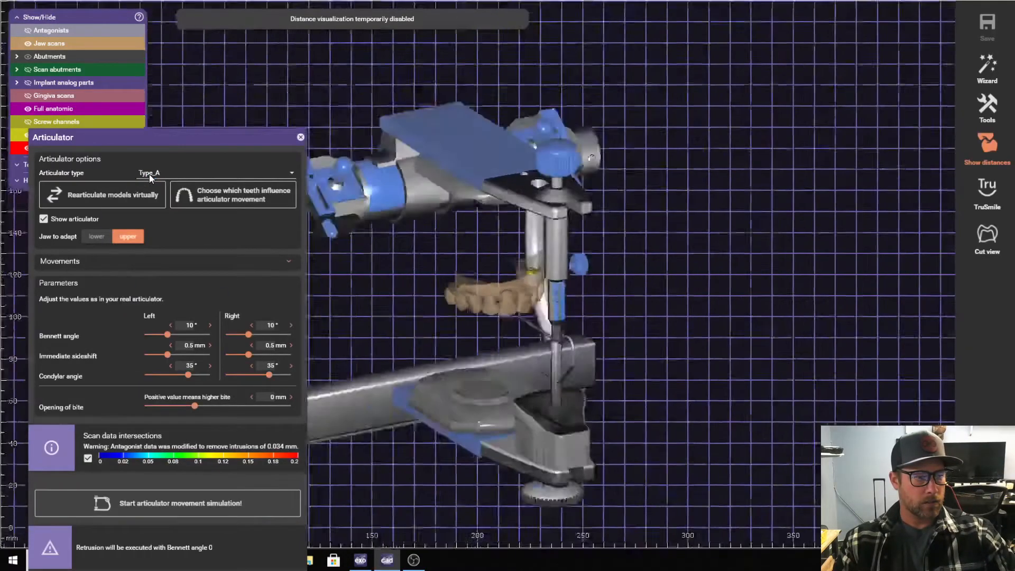
- Set the articulator type to Denar Mark 330, exclude retrusion, and run and accept the articulator movement simulation
left_click(149, 173)
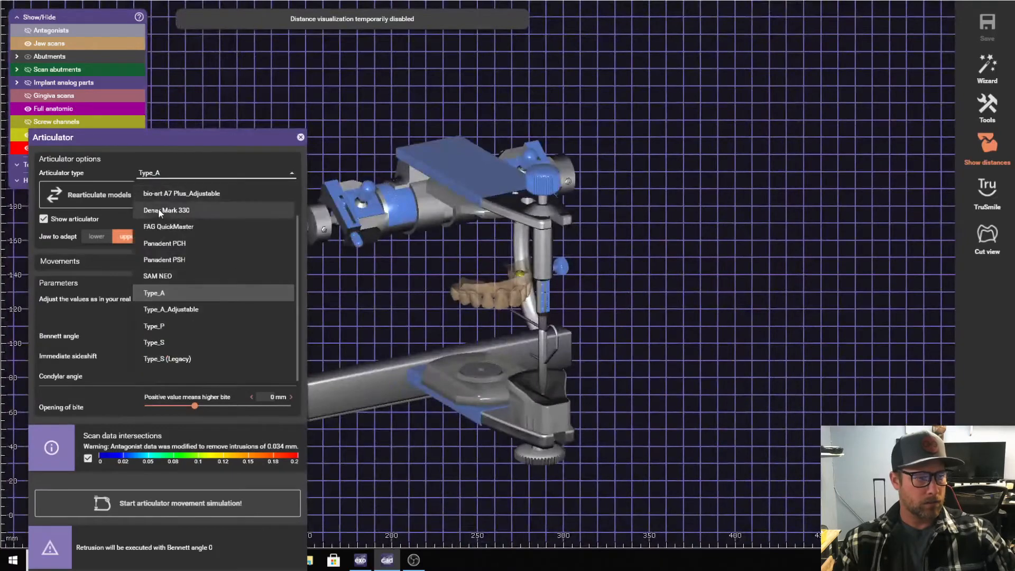
left_click(157, 209)
left_click(66, 264)
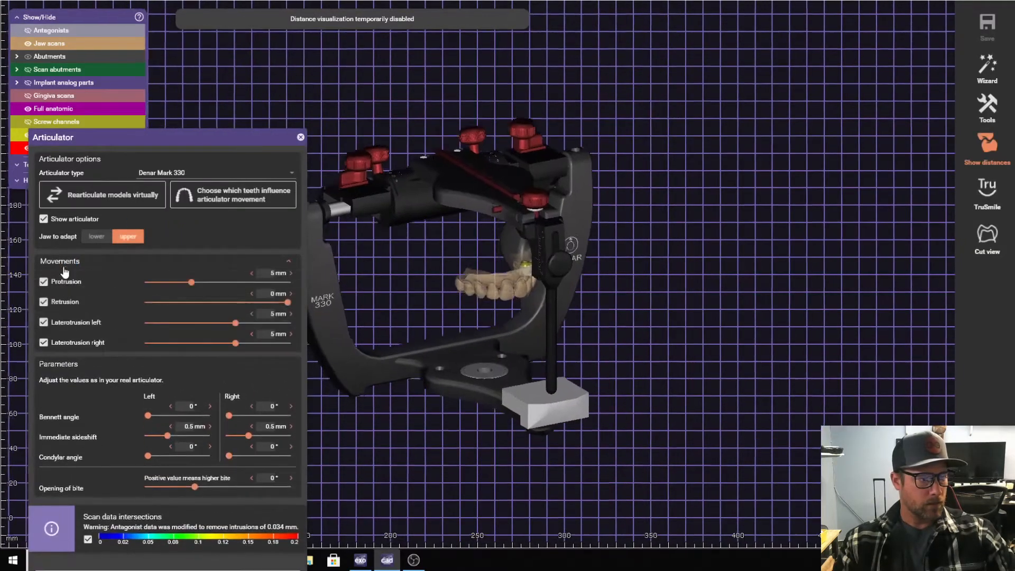
left_click_drag(173, 136, 166, 67)
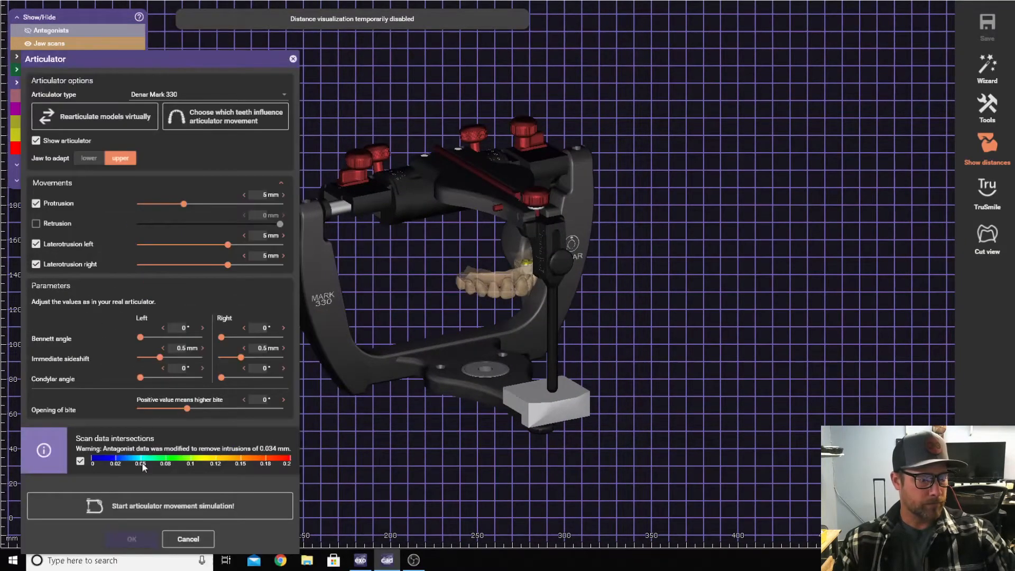
left_click(143, 506)
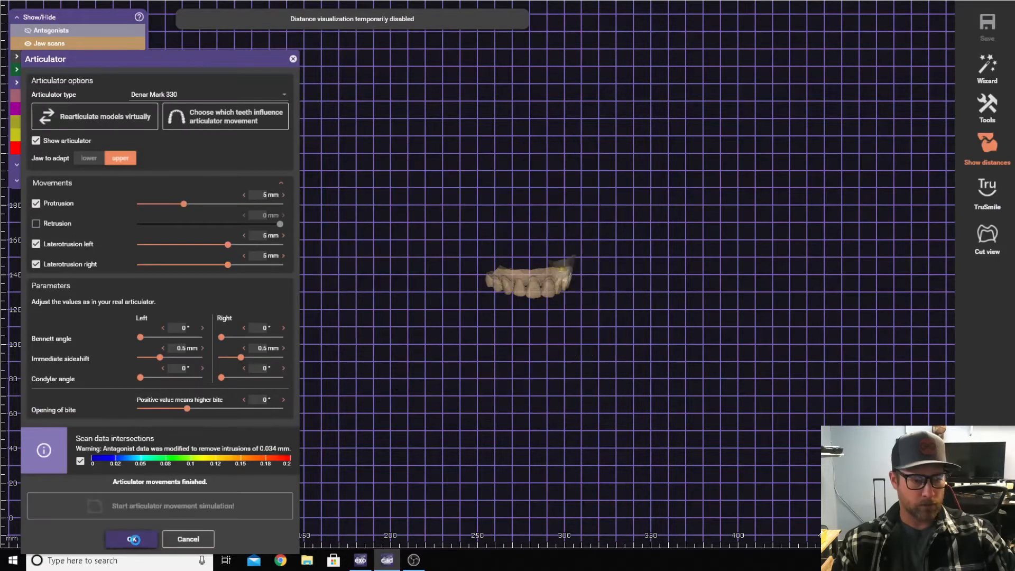
left_click(132, 539)
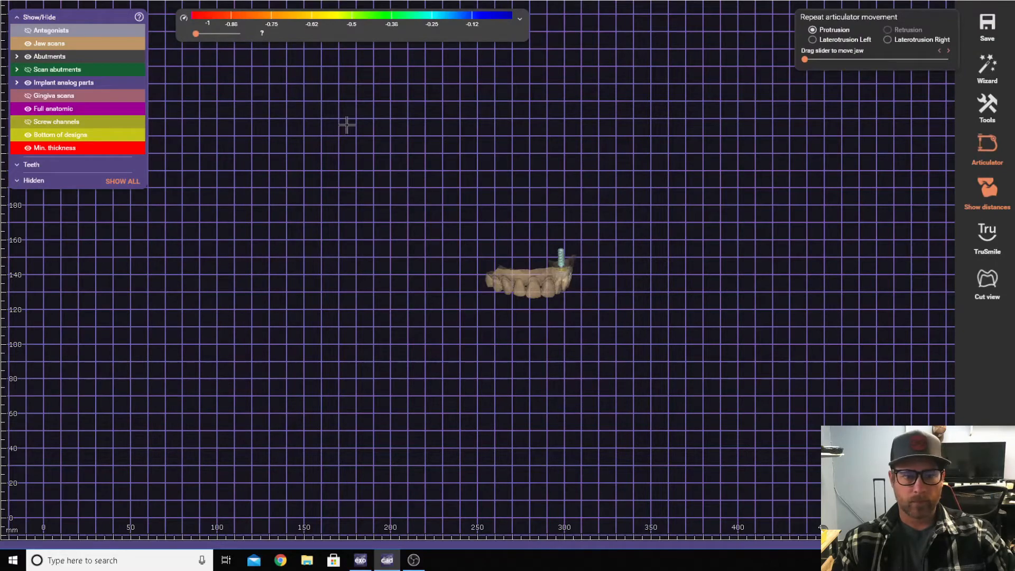
- Expand the distance display options and return to the wizard's Free-Forming stage with the crown in close occlusal view
left_click(519, 19)
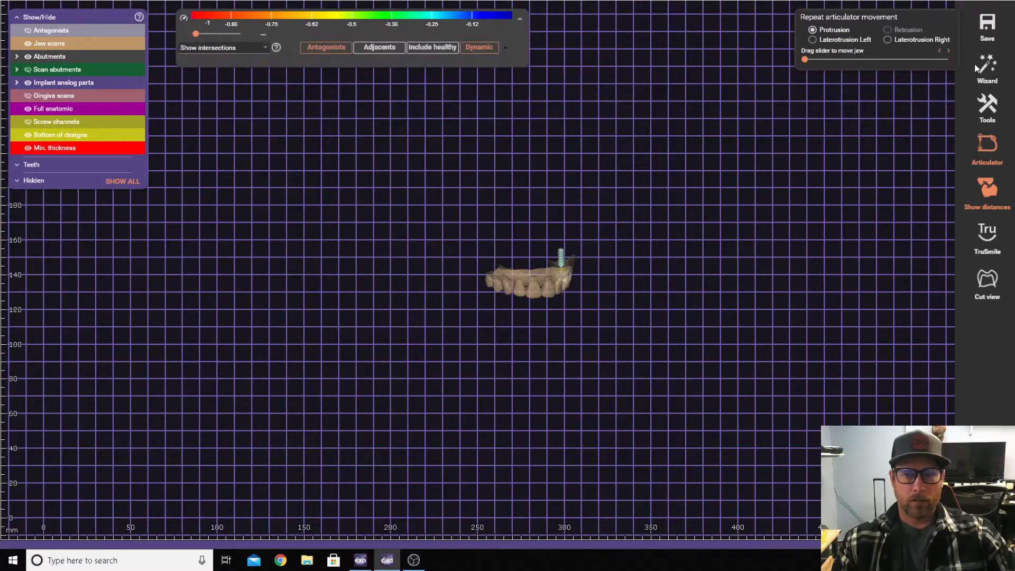
left_click(981, 79)
right_click(509, 236)
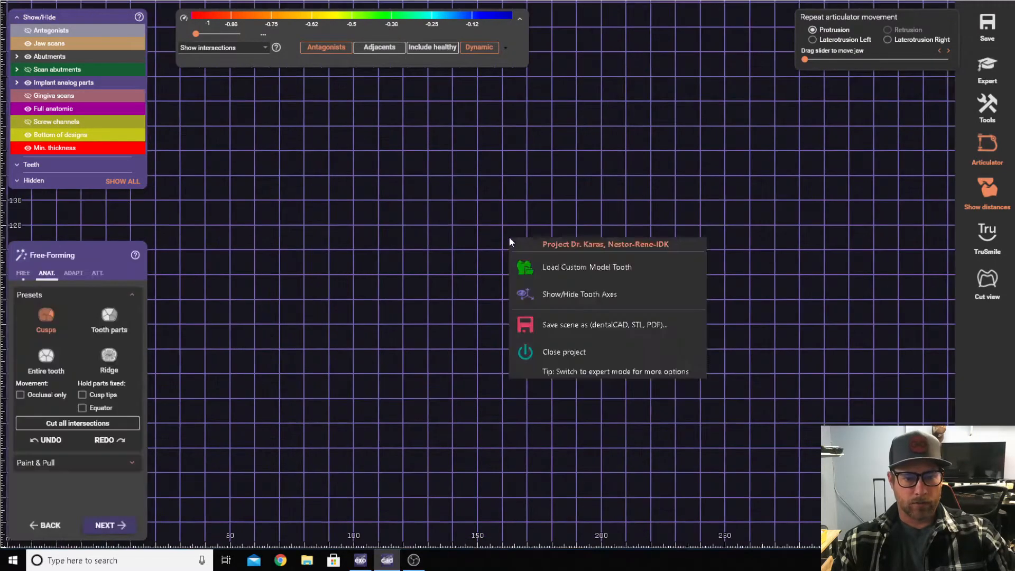
scroll(405, 252, "up", 2)
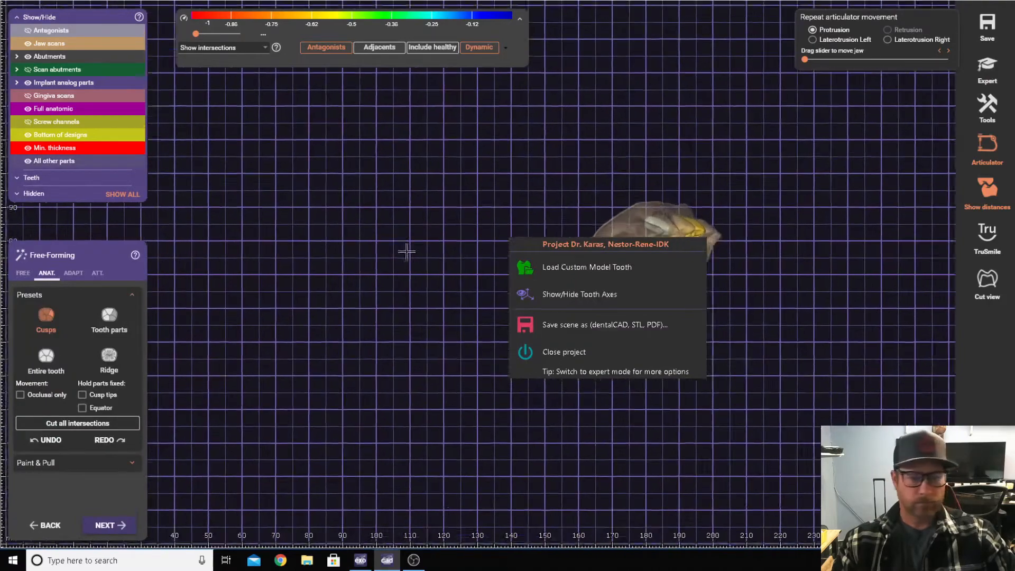
left_click(409, 222)
scroll(399, 242, "up", 6)
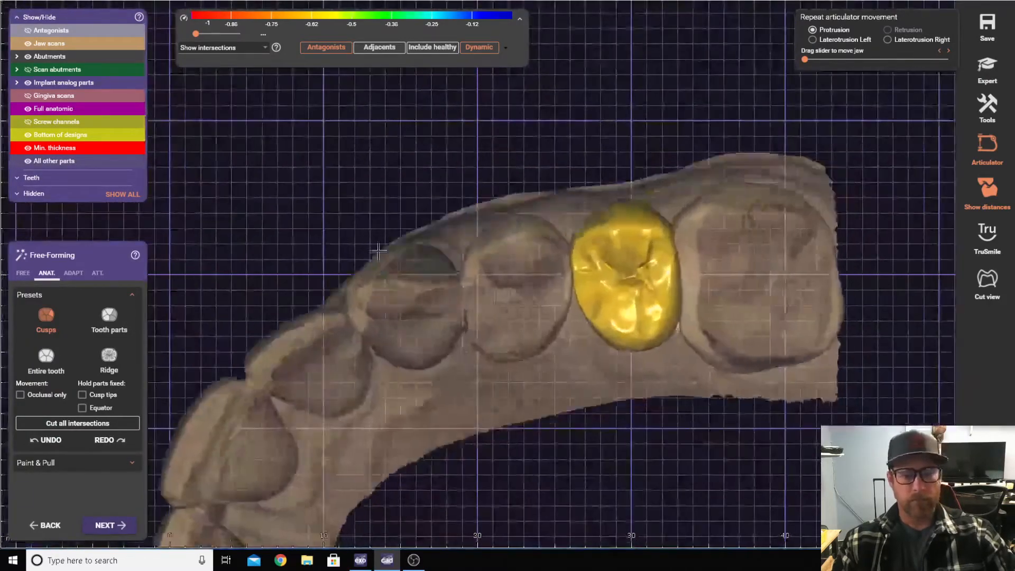
- Cut the crown's occlusal intersections using dynamic occlusion with a desired distance of 0.1 mm
left_click(72, 273)
left_click(116, 370)
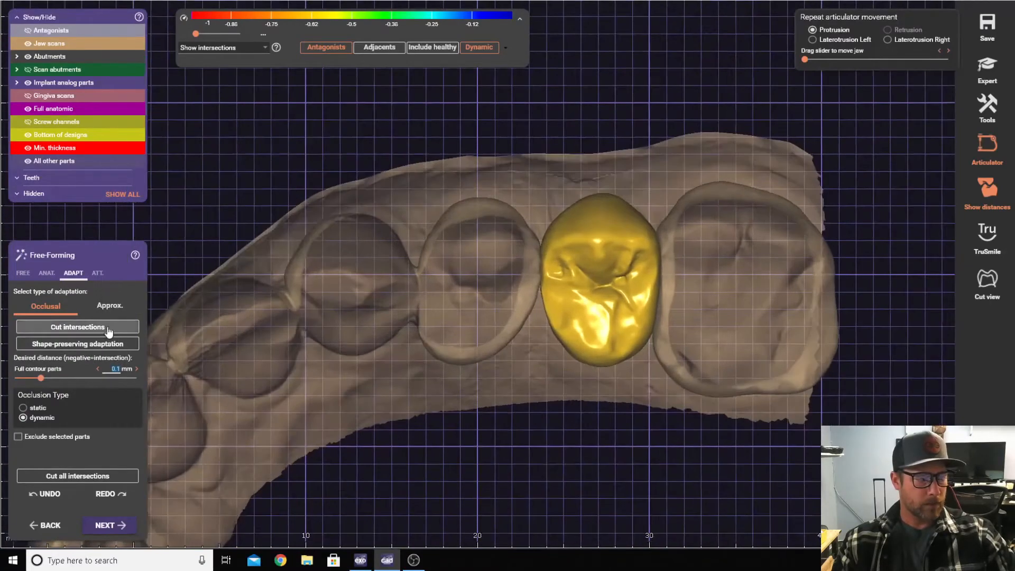
left_click(113, 330)
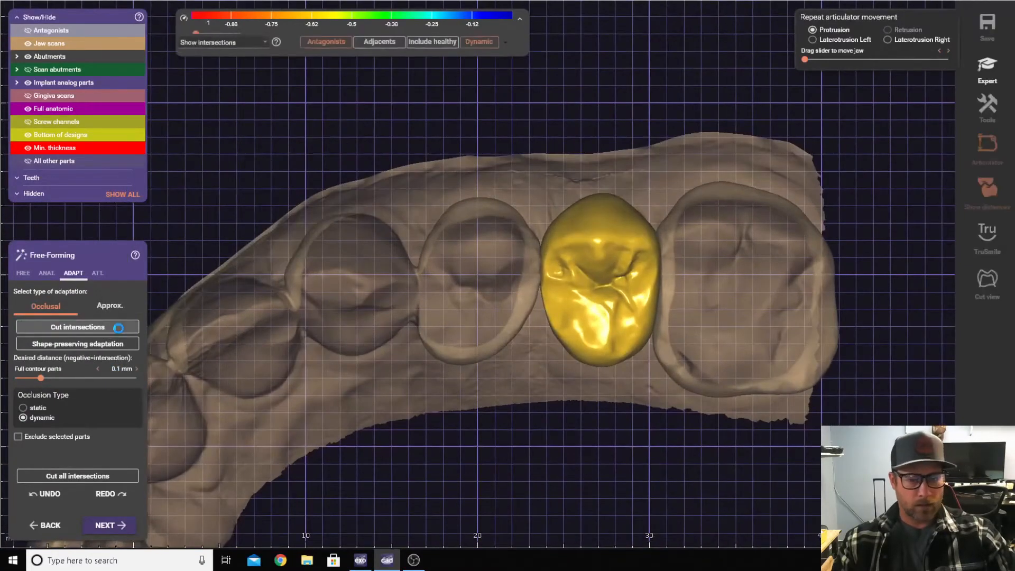
- Exclude the crown surface outside the approximal contact area and cut the intersections with the adjacent teeth at 0 mm
left_click(110, 306)
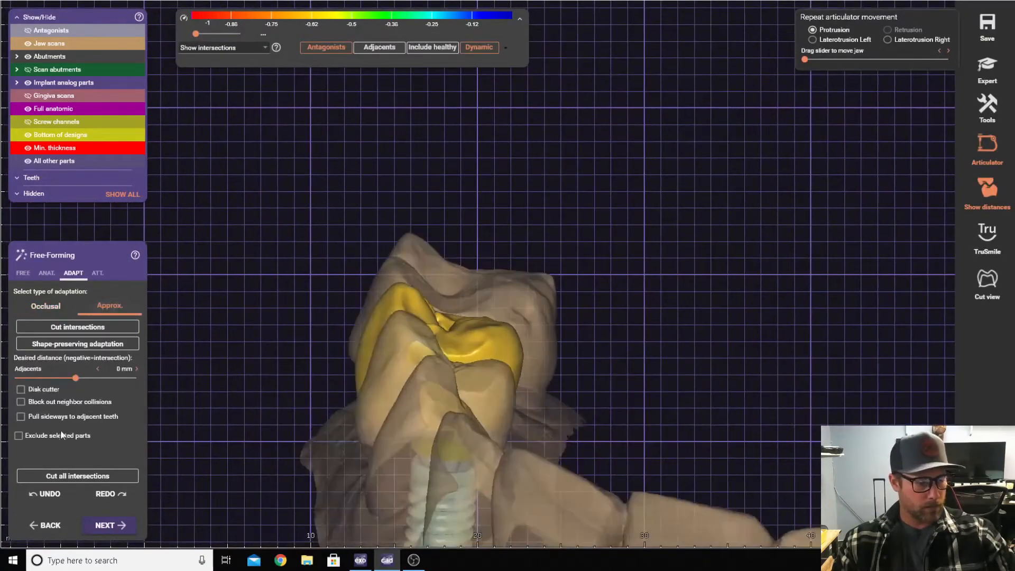
left_click(19, 436)
scroll(426, 401, "up", 5)
right_click_drag(317, 434, 204, 222)
left_click_drag(93, 42, 73, 42)
scroll(391, 248, "up", 2)
mouse_move(391, 248)
right_mouse_down()
mouse_move(425, 340)
mouse_move(397, 424)
mouse_move(476, 268)
mouse_move(490, 290)
mouse_move(456, 318)
mouse_move(391, 316)
right_mouse_up()
mouse_move(428, 245)
left_mouse_down()
mouse_move(601, 236)
mouse_move(661, 288)
mouse_move(435, 326)
left_mouse_up()
left_click(109, 327)
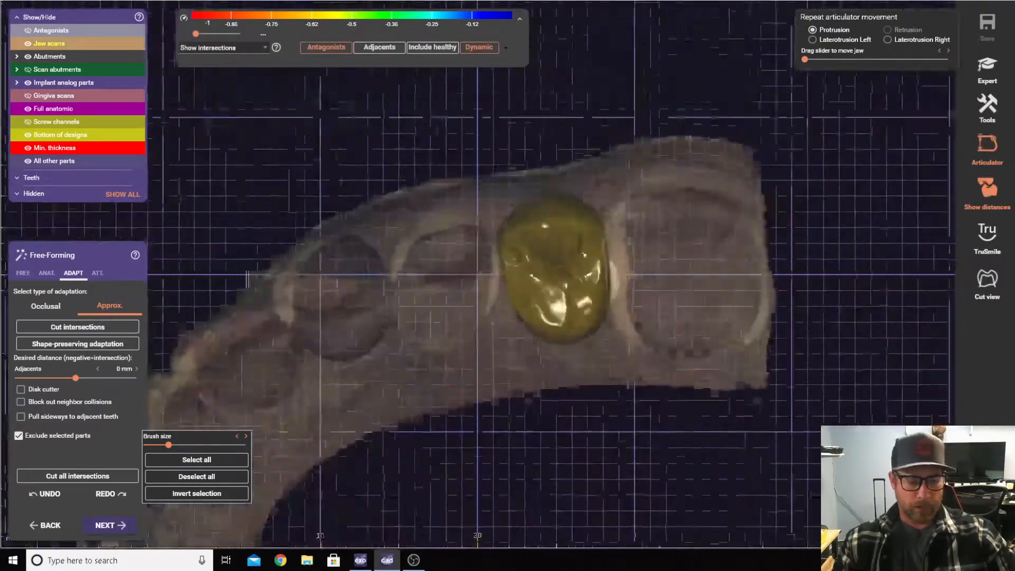
- Enable the disk cutter for the crown, with the jaw scans opaque and the screw channels shown
left_click(142, 44)
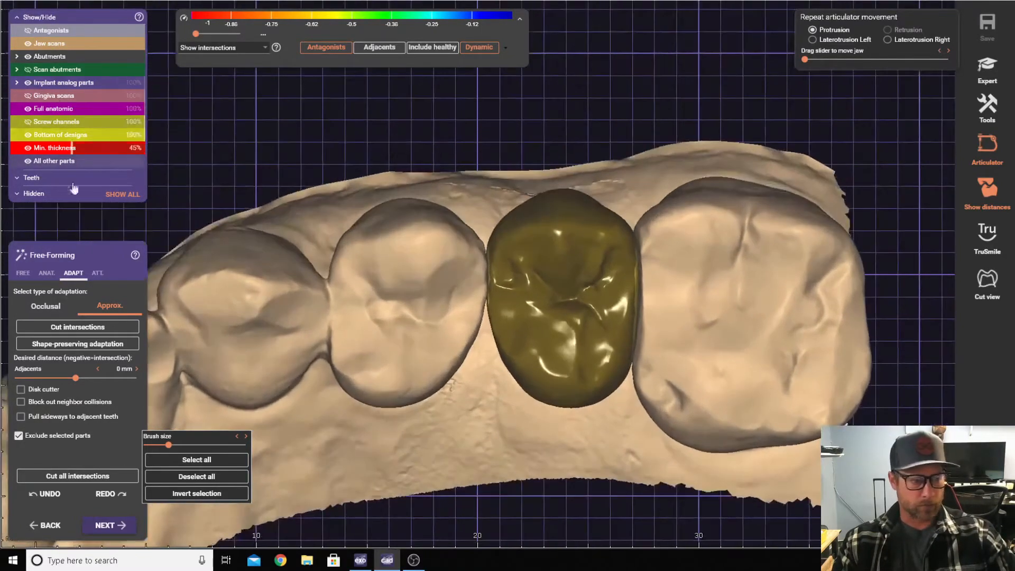
left_click(50, 392)
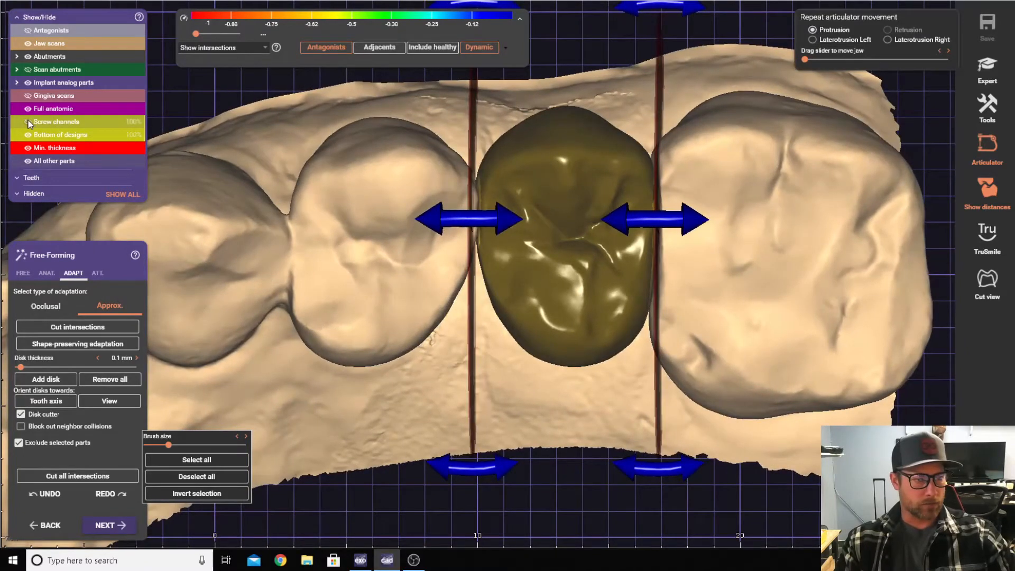
left_click(28, 122)
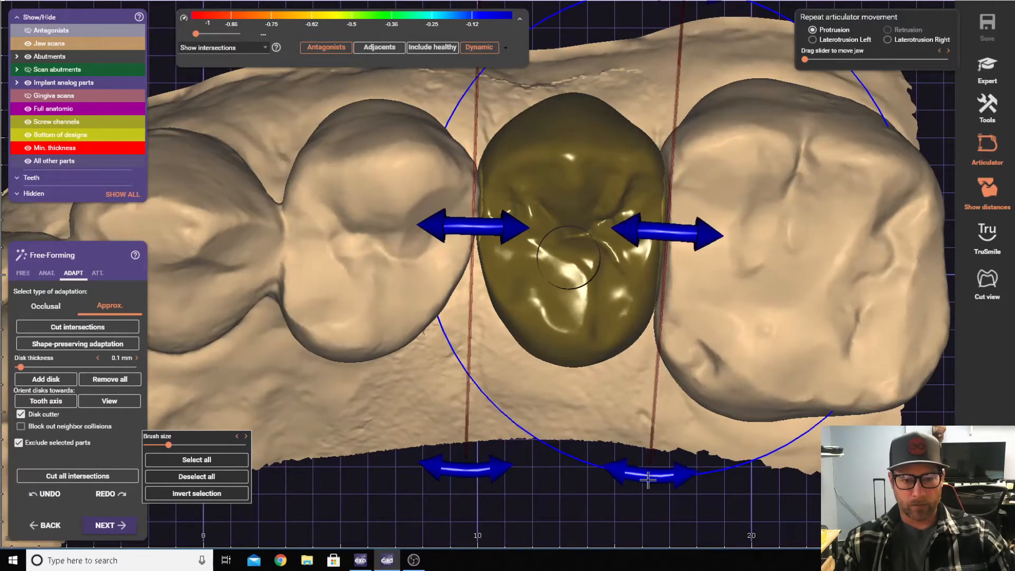
scroll(651, 421, "down", 3)
right_click_drag(653, 424, 631, 363)
key("space")
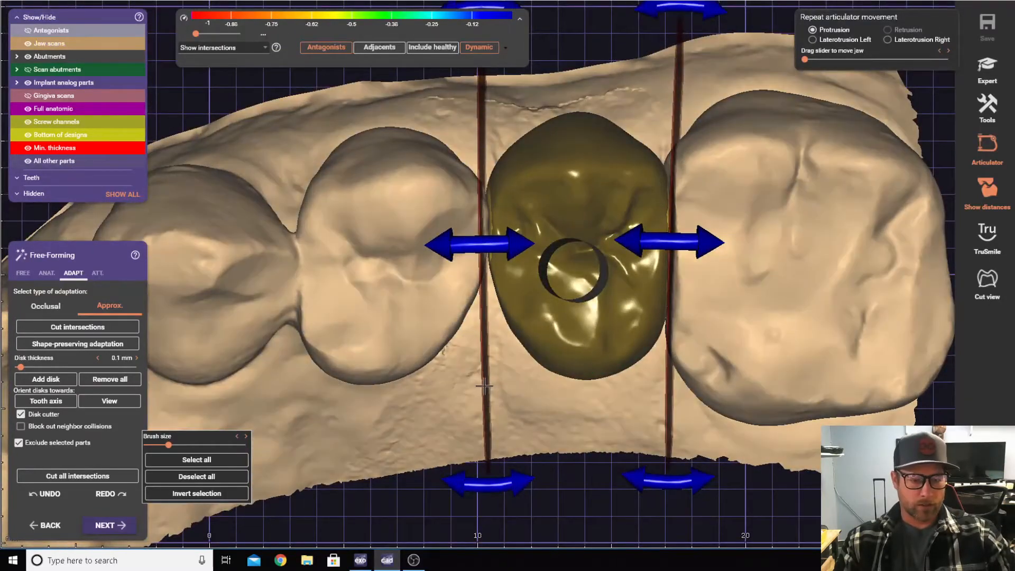
scroll(491, 385, "down", 2)
right_click_drag(491, 384, 542, 281)
scroll(543, 281, "up", 2)
scroll(543, 281, "up", 3)
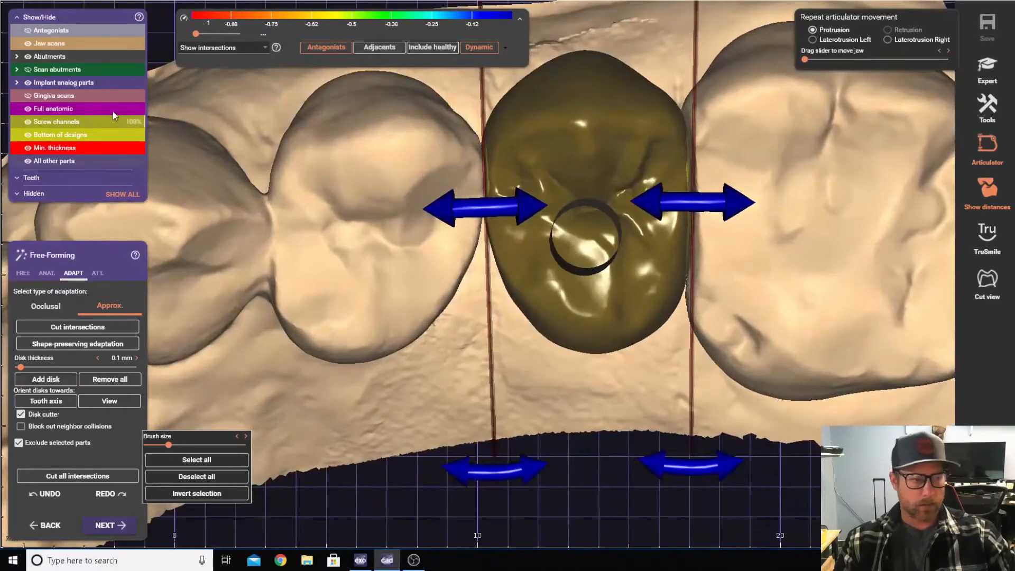
- Hide the jaw scans, display the distances to adjacent teeth and stop excluding selected parts of the crown
left_click(29, 57)
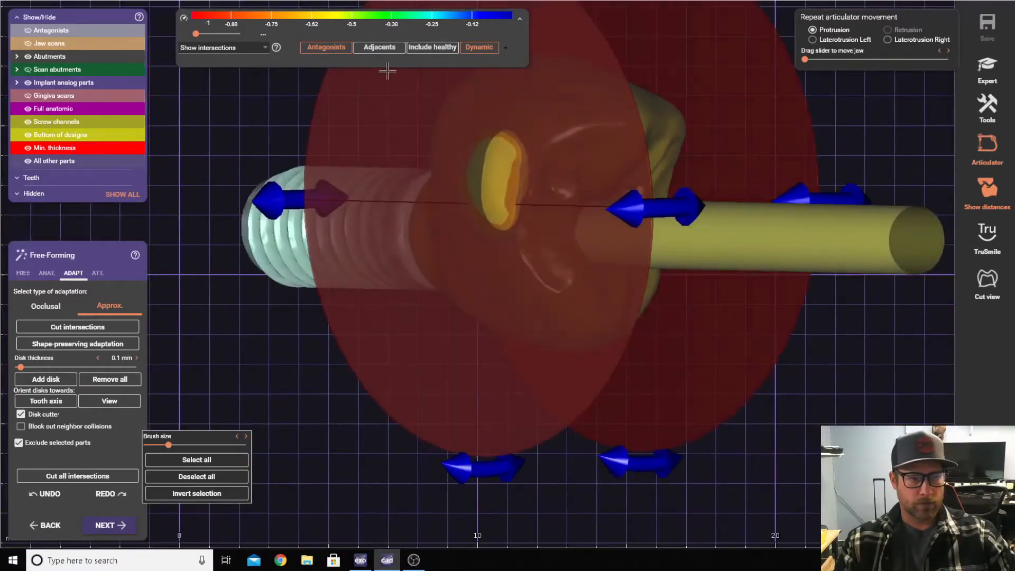
left_click_drag(471, 476, 479, 467)
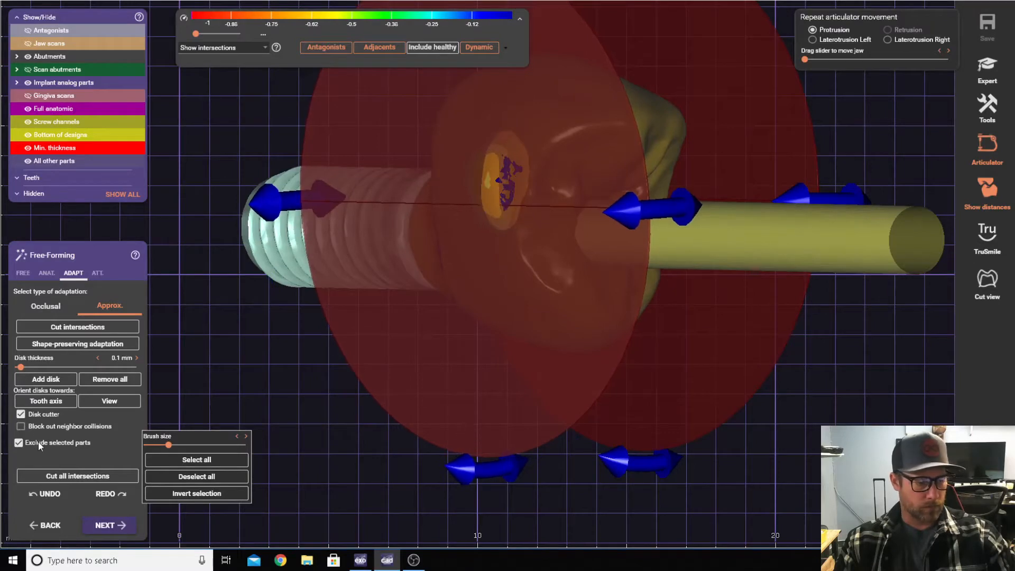
left_click(40, 445)
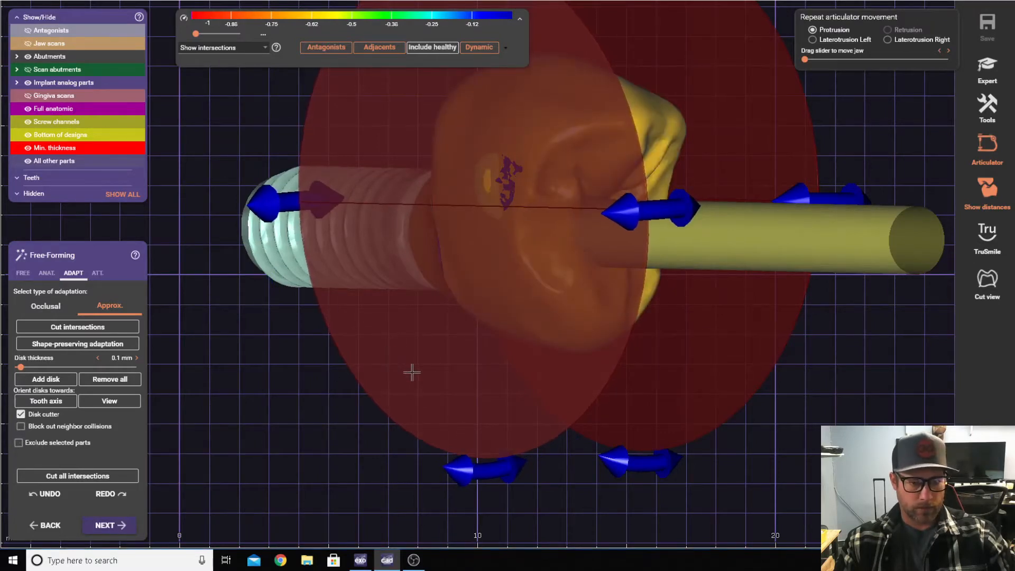
- Adjust a cutting disk slightly at the crown's contact side and apply the shape-preserving adaptation with 0.1 mm disk thickness
right_click_drag(412, 372, 854, 383)
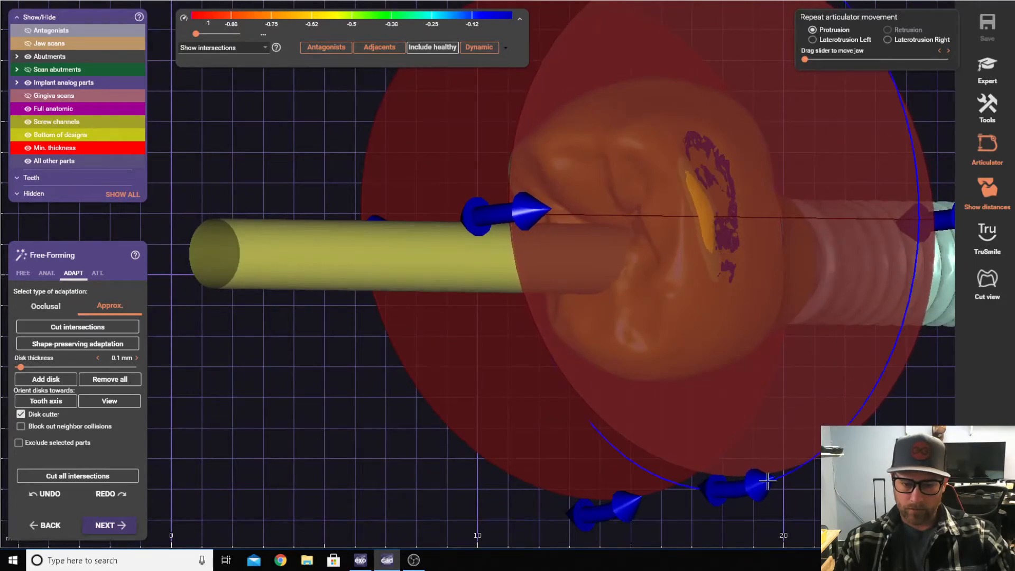
left_click_drag(762, 484, 760, 485)
scroll(550, 423, "down", 2)
right_click_drag(550, 422, 536, 420)
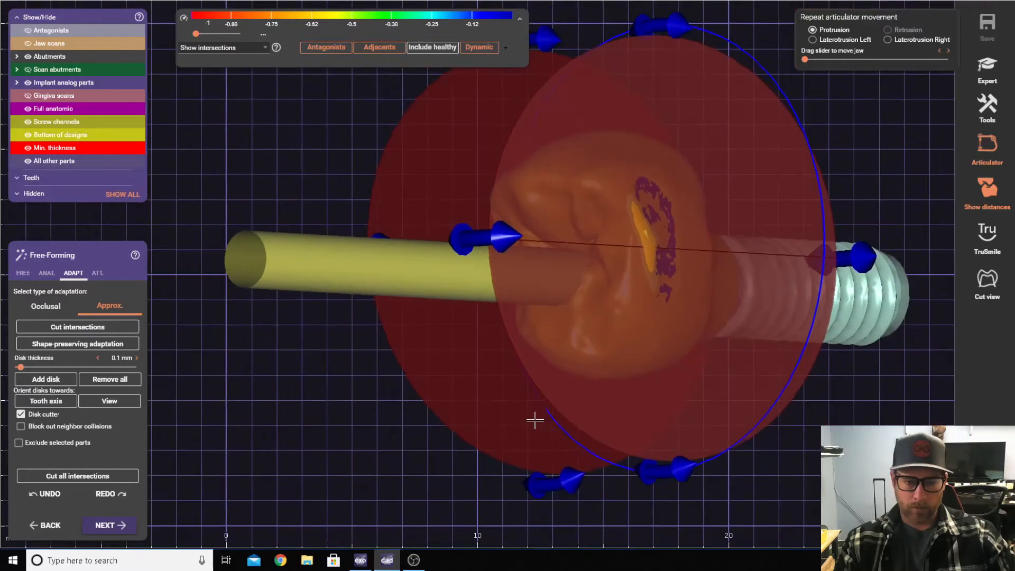
left_click(82, 343)
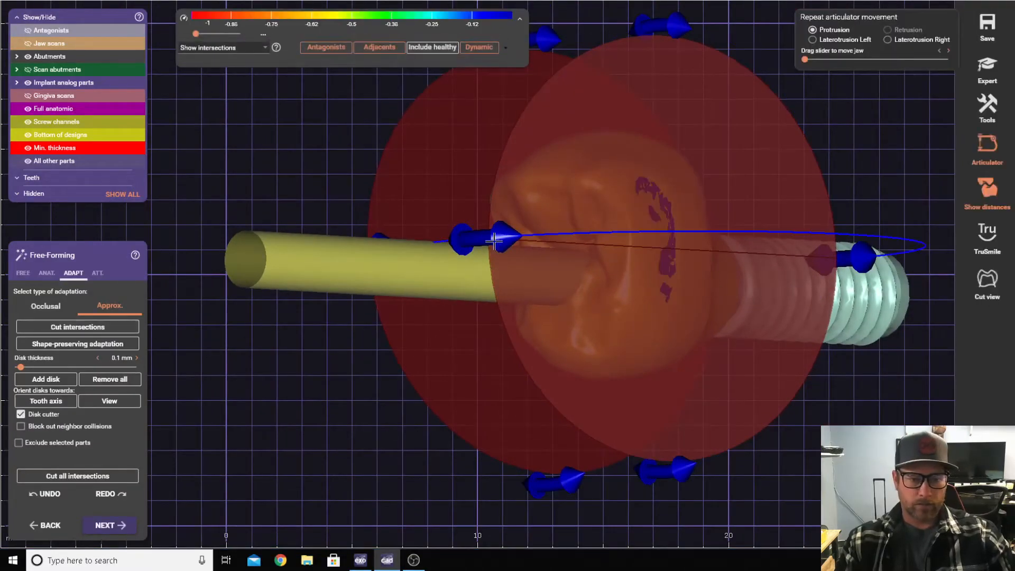
- Tilt the cutting disk along the crown's contact surface and cut the approximal intersections
right_click_drag(494, 241, 788, 398)
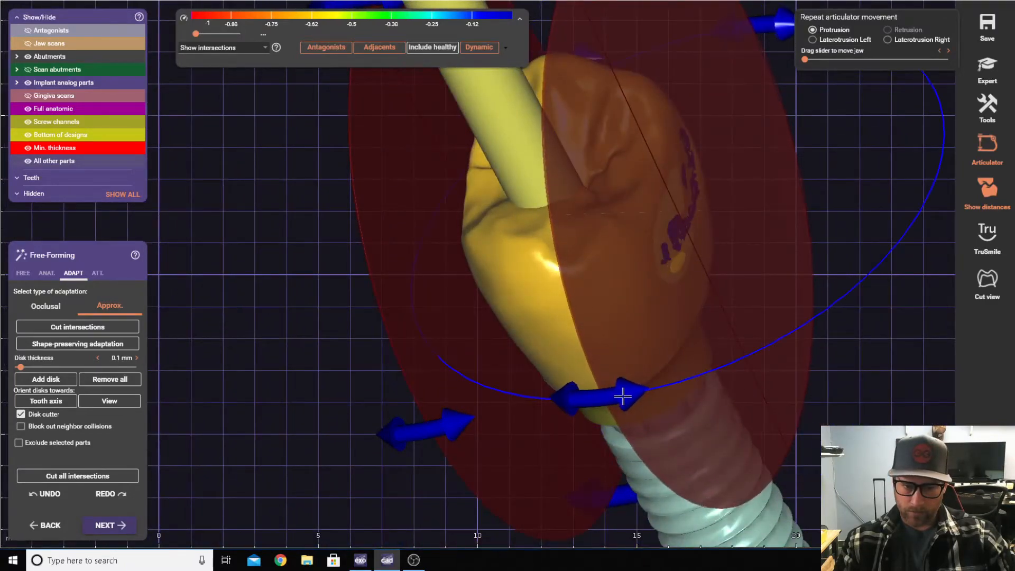
right_click_drag(633, 395, 567, 191)
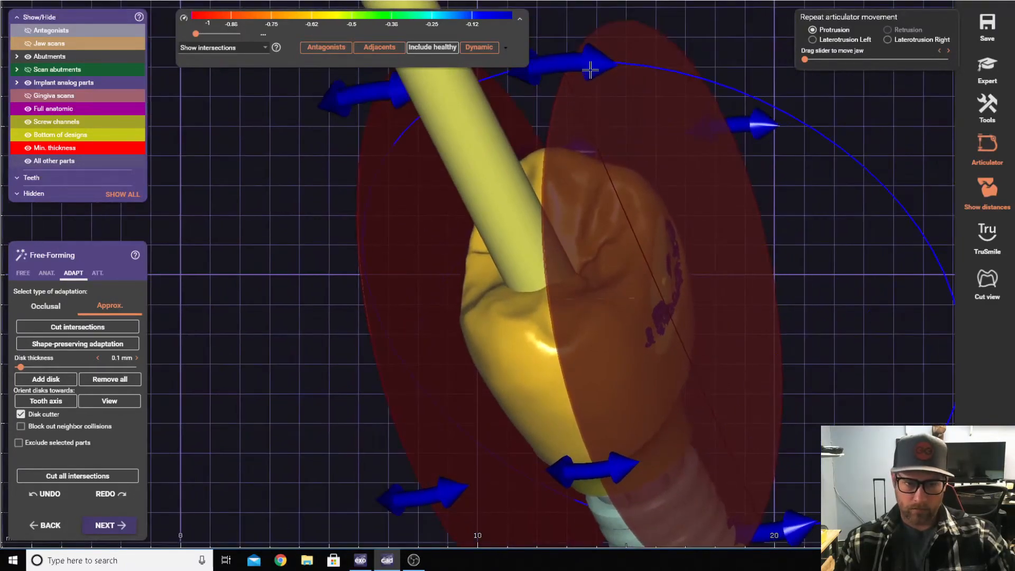
left_click_drag(590, 70, 606, 72)
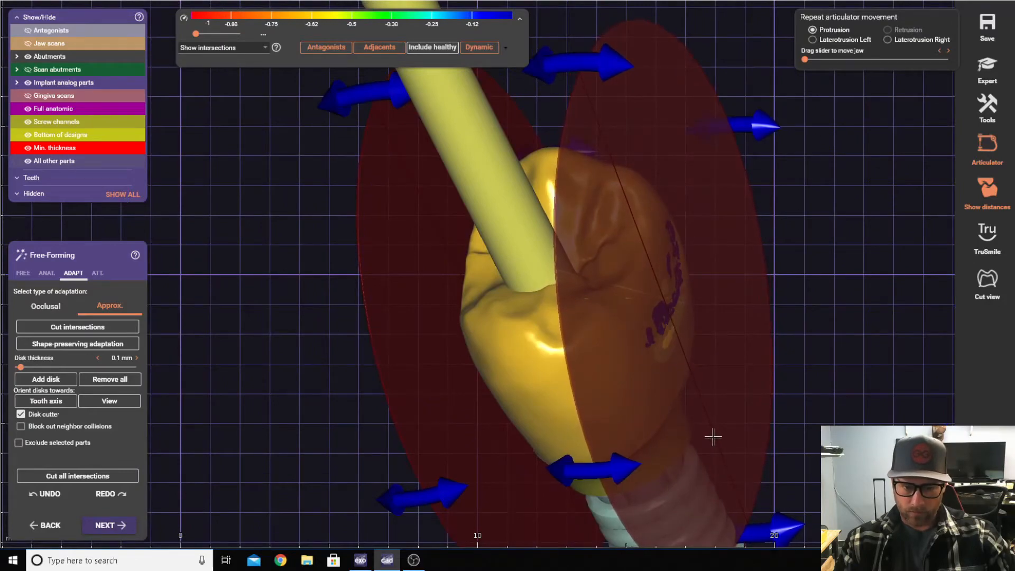
left_click_drag(649, 464, 619, 469)
scroll(383, 362, "down", 3)
right_click_drag(619, 469, 326, 203)
scroll(312, 262, "up", 1)
right_click_drag(294, 285, 246, 347)
scroll(245, 347, "up", 1)
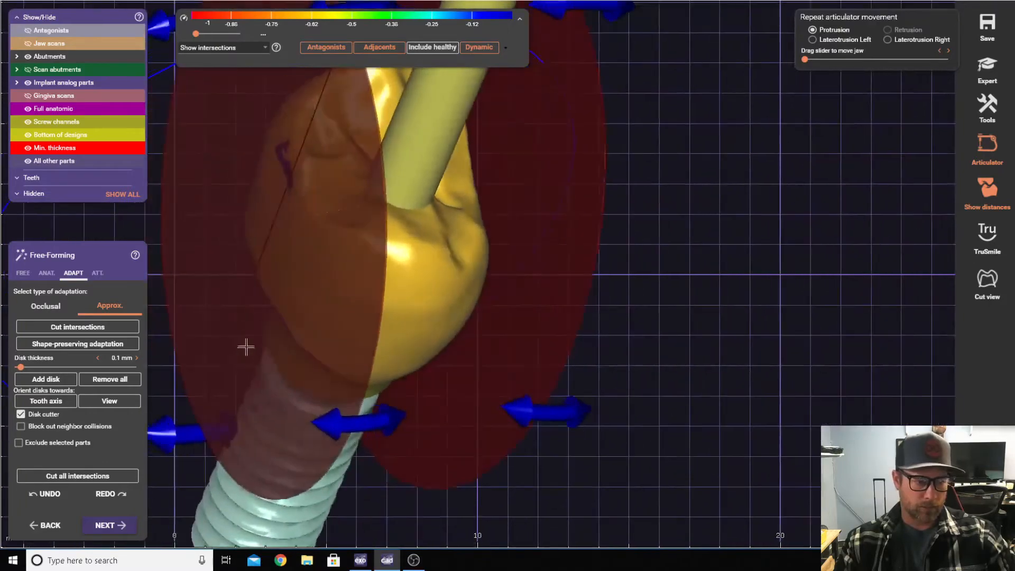
left_click_drag(233, 357, 234, 358)
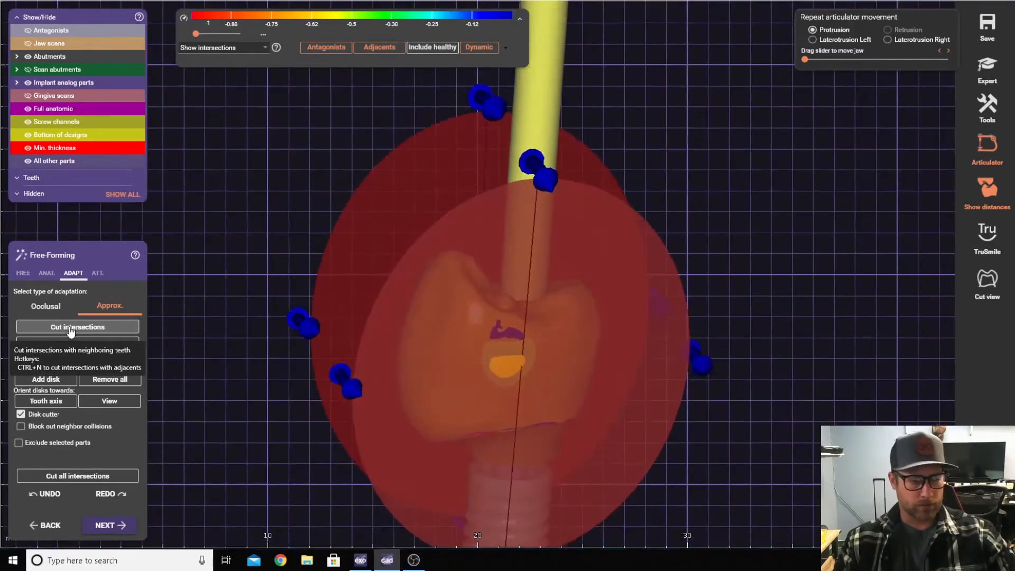
left_click(70, 328)
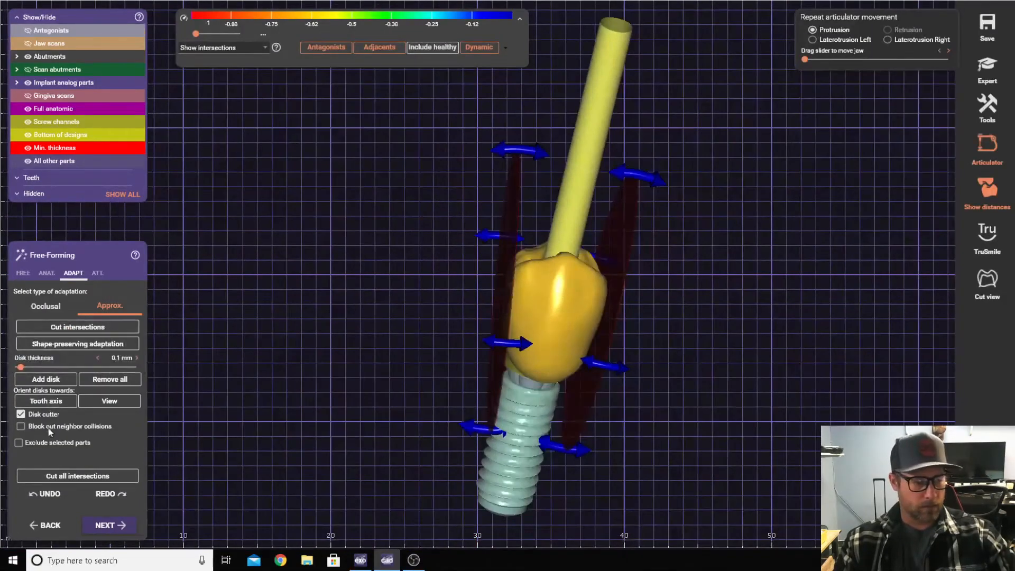
- Turn off the disk cutter and exclude the whole crown surface from the approximal adaptation
left_click(47, 417)
left_click(49, 436)
left_click(228, 460)
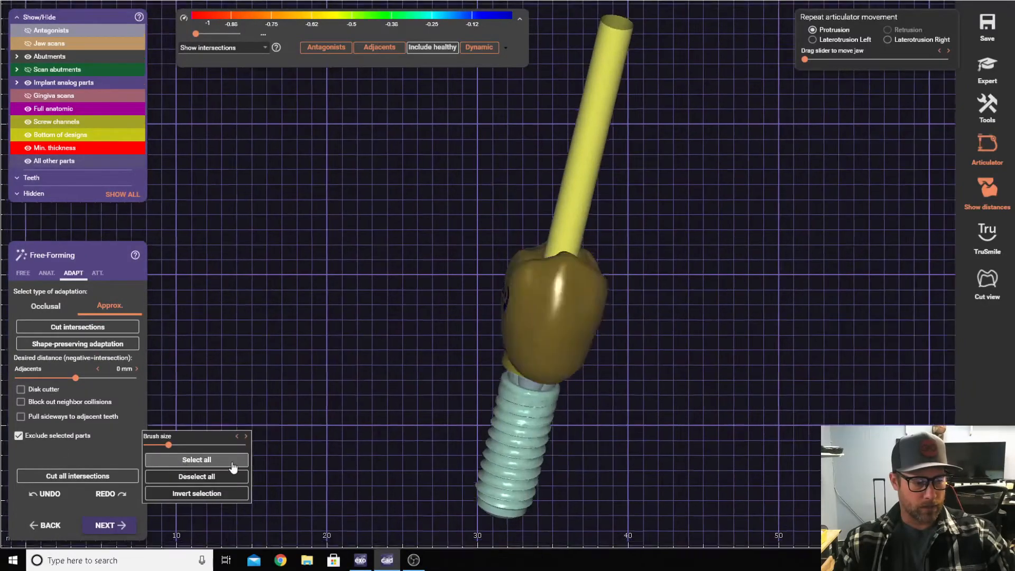
- Free the mesial and distal contact areas from the exclusion, cut their intersections at 0 mm, and show the jaw scans again
scroll(763, 365, "up", 5)
scroll(763, 365, "down", 3)
left_click_drag(760, 420, 698, 448)
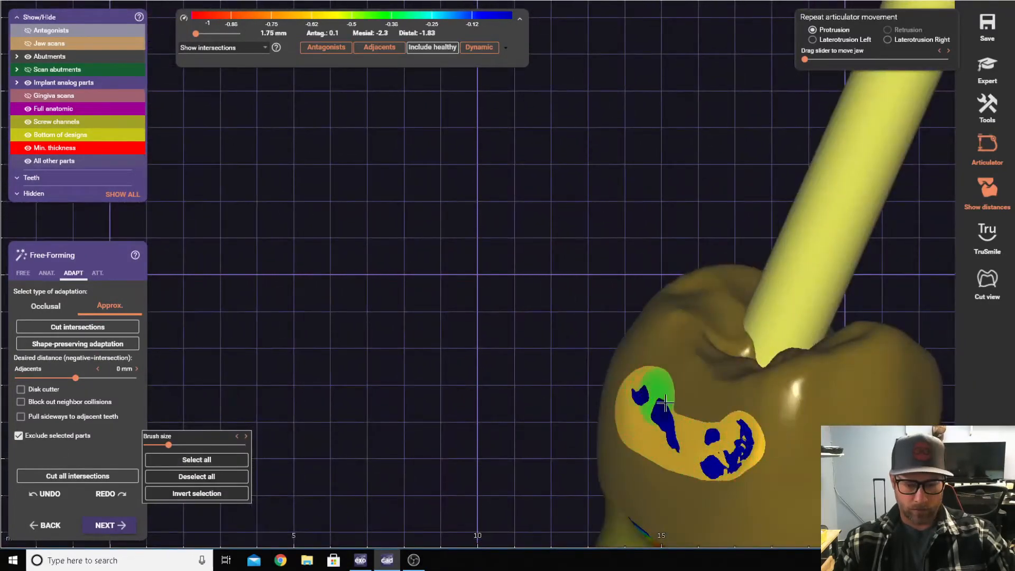
right_click_drag(665, 403, 241, 276)
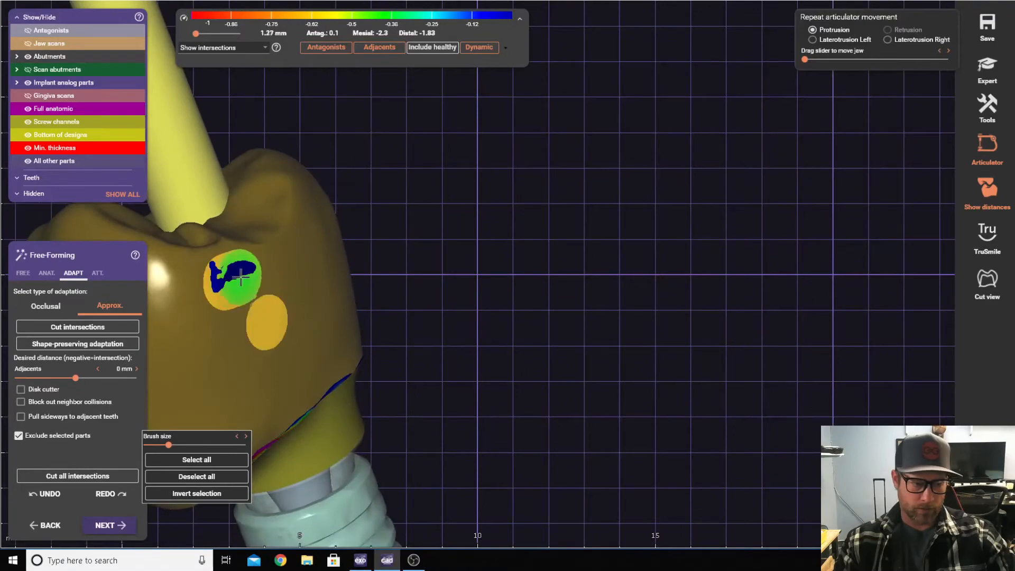
left_click(51, 328)
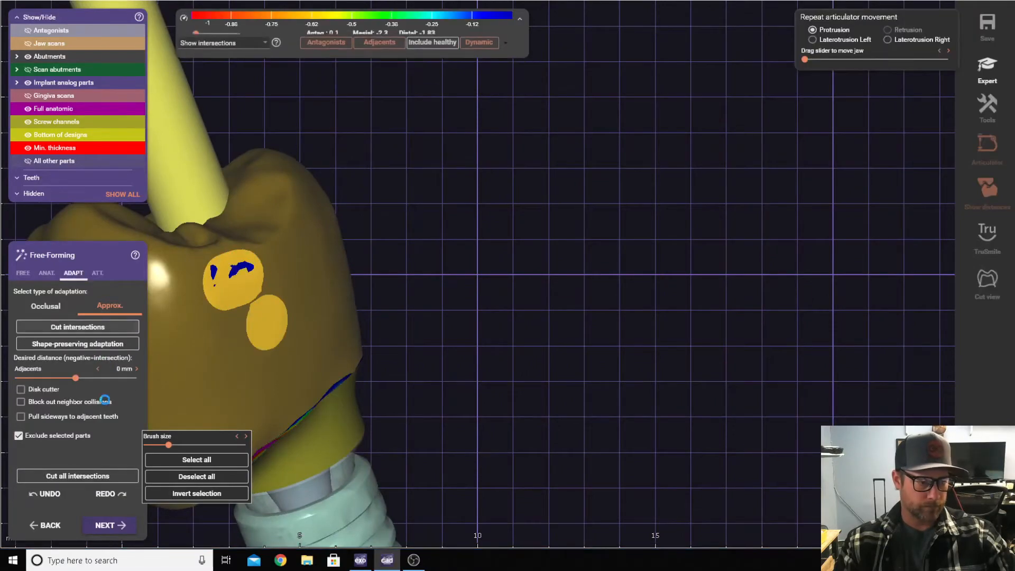
left_click(48, 43)
right_click_drag(216, 275, 197, 444)
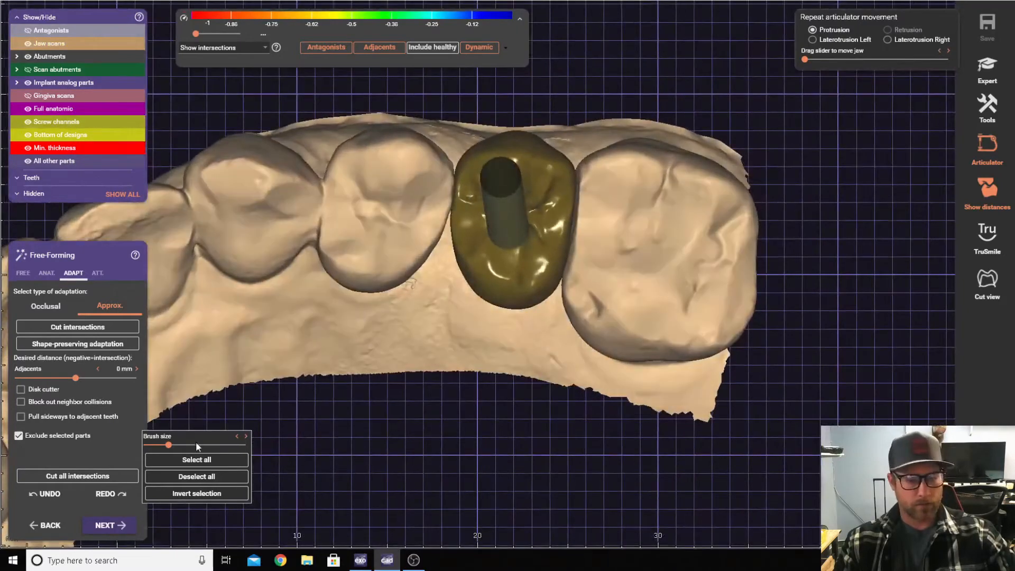
- Accept the screw hole design, merge and save the restoration, and go back from model alignment to free-forming
left_click(101, 526)
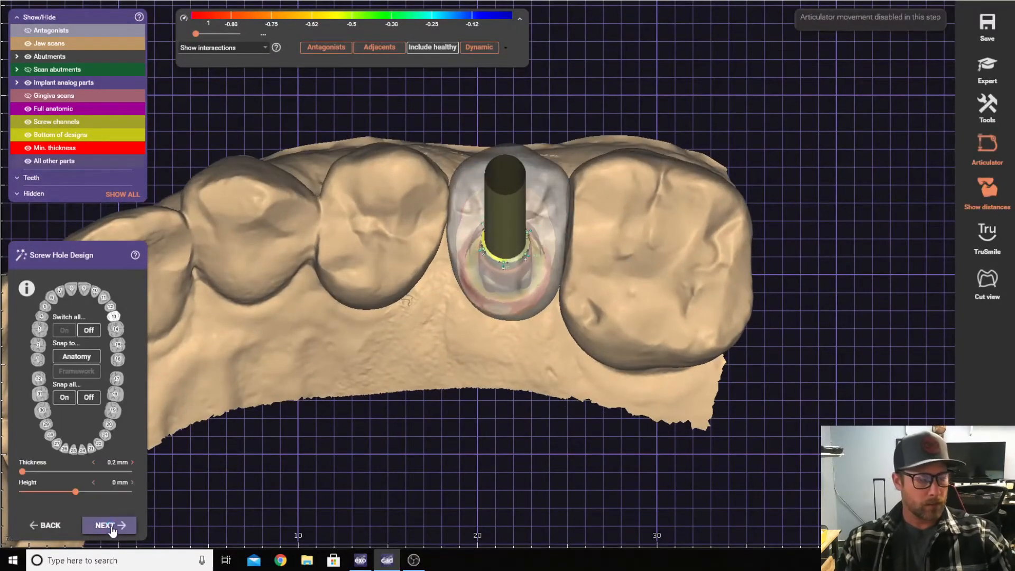
left_click(109, 525)
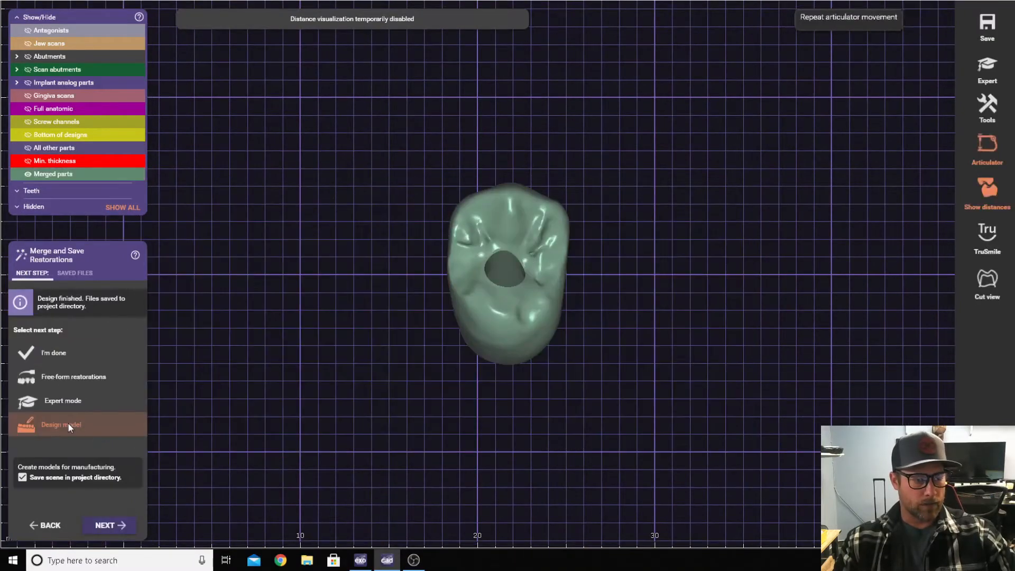
left_click(109, 525)
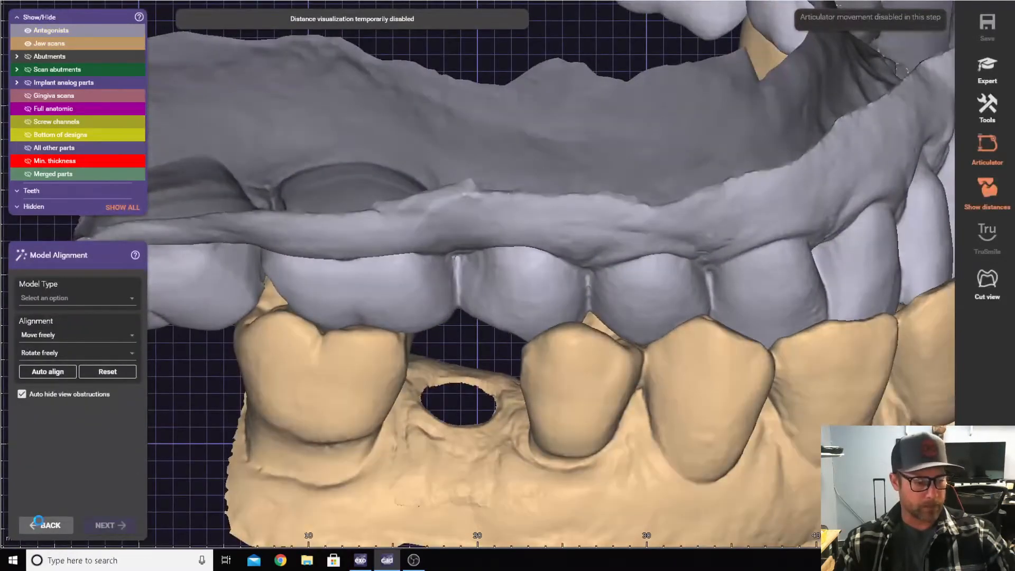
left_click(46, 525)
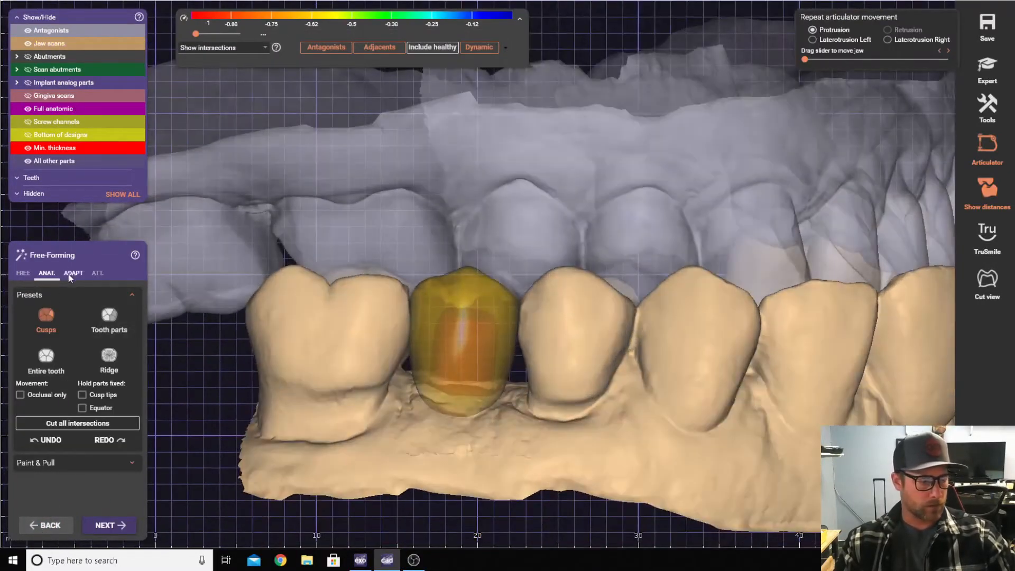
- Apply the shape-preserving occlusal adaptation at 0.35 mm with static occlusion and make the full anatomic crown fully opaque
left_click(69, 274)
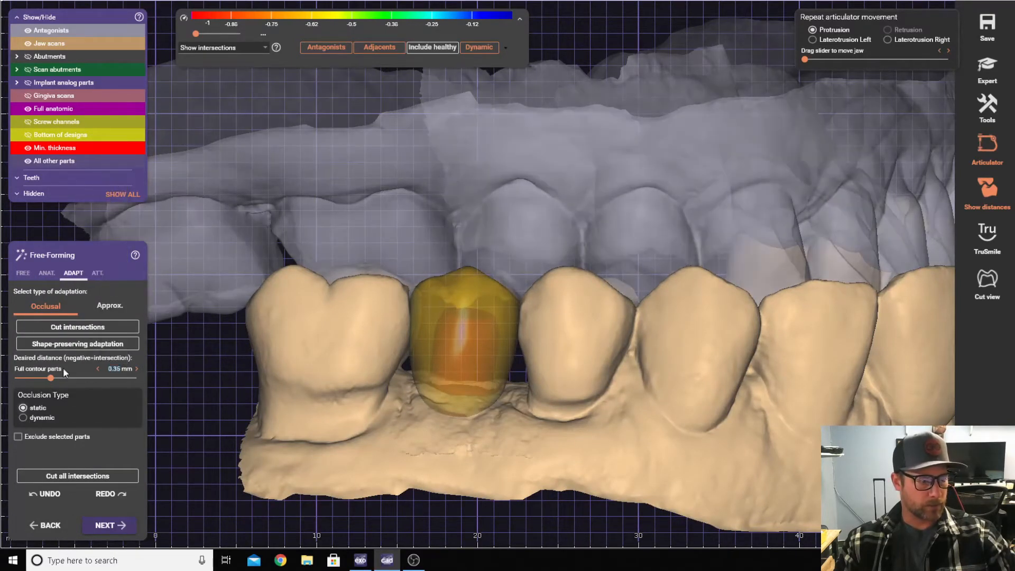
left_click(74, 343)
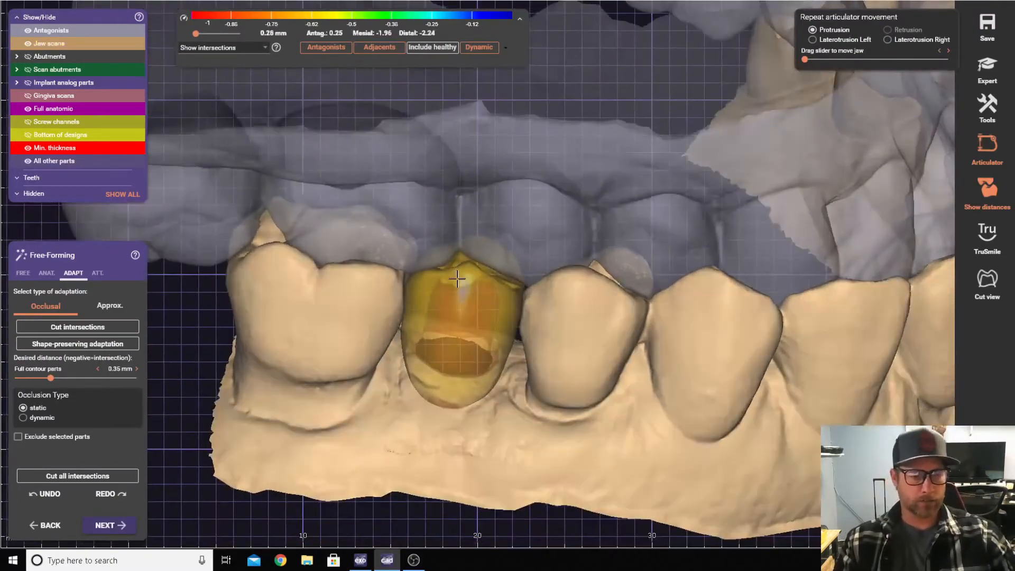
mouse_move(134, 119)
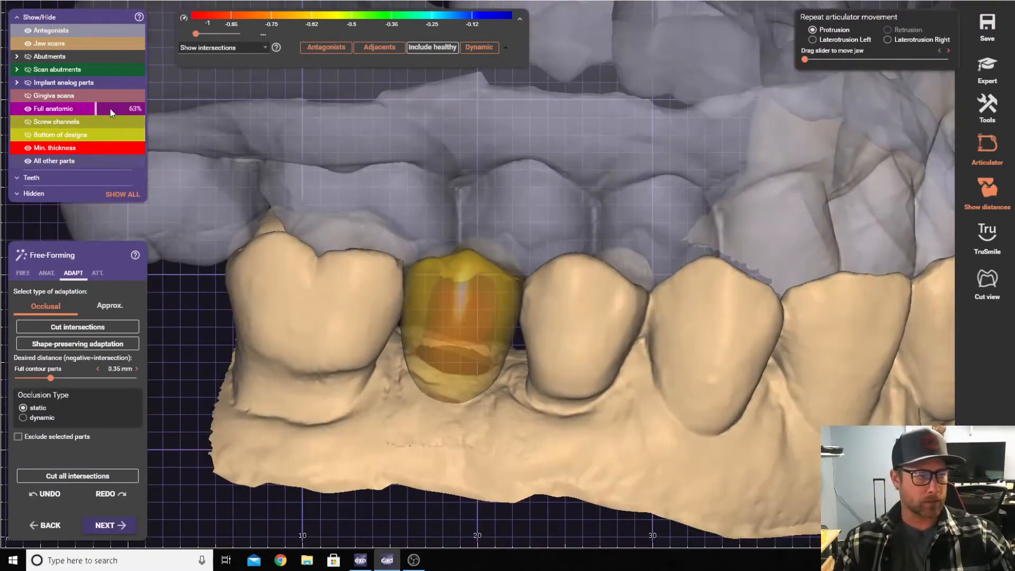
left_click_drag(112, 112, 144, 109)
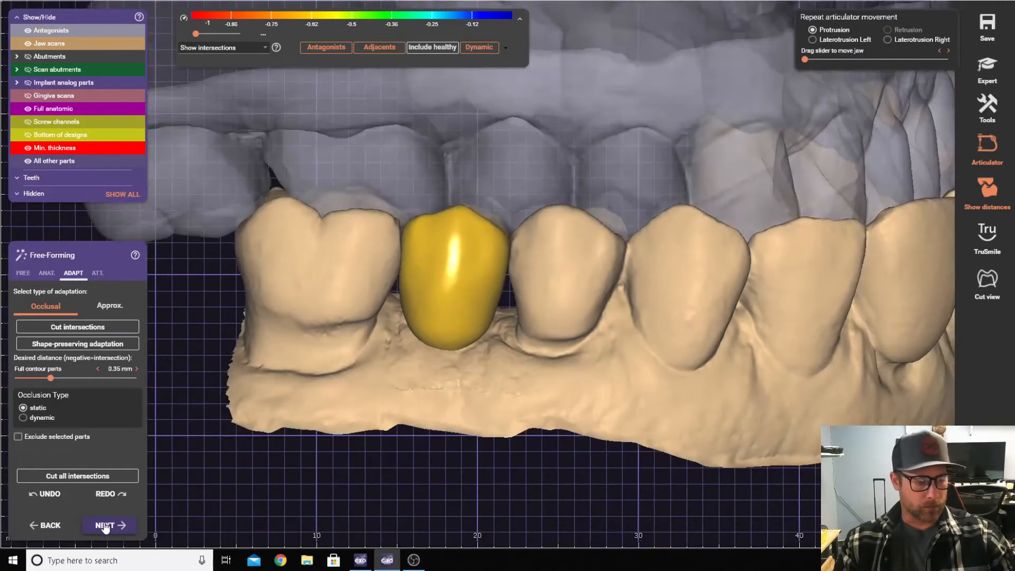
- Exclude the whole crown surface from the approximal adaptation and make the jaw scans semi-transparent
left_click(108, 306)
left_click(53, 438)
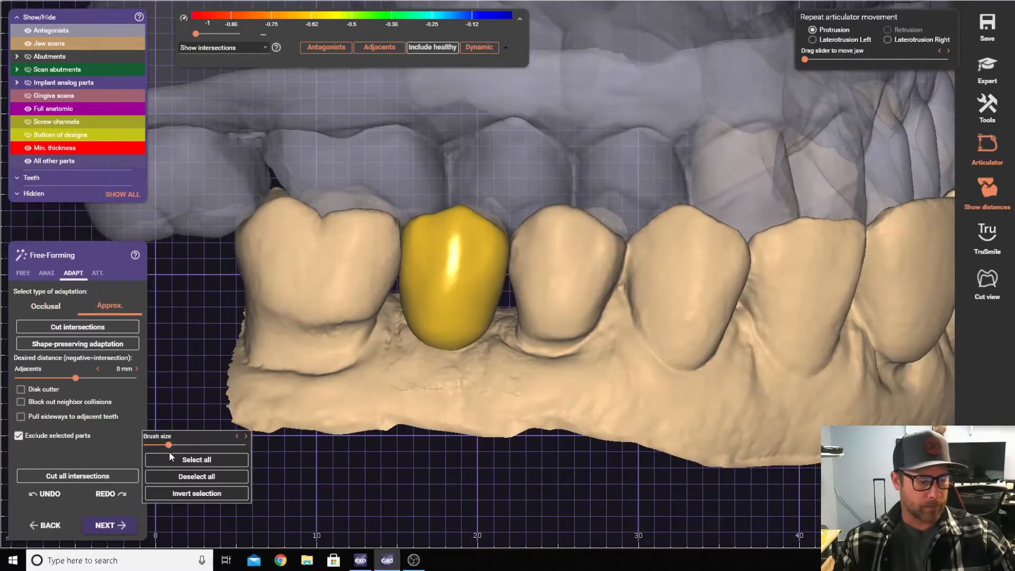
left_click(103, 44)
right_click_drag(171, 100, 444, 174)
scroll(444, 175, "up", 3)
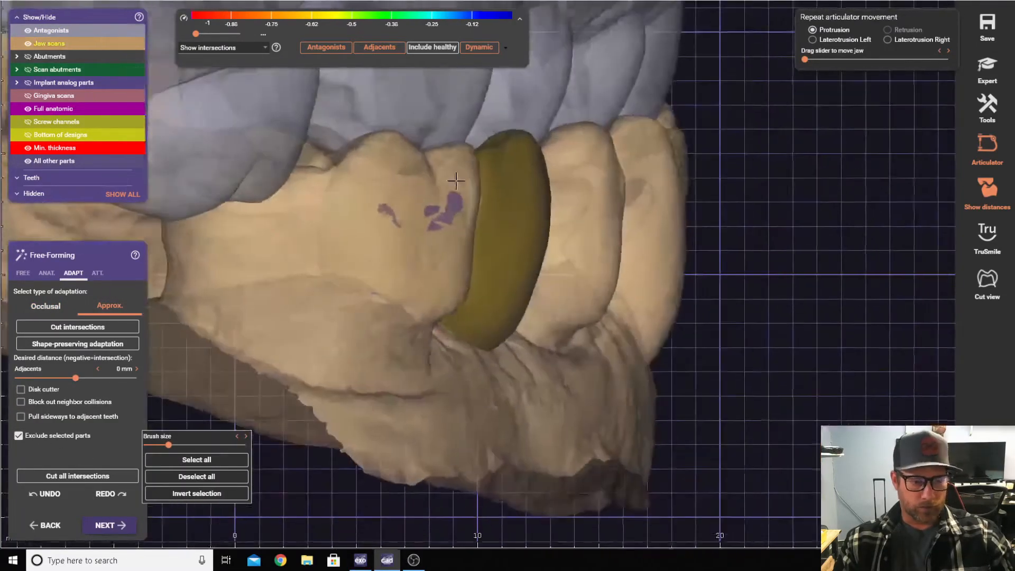
- Free the crown's distal and mesial contact areas from the exclusion and cut their intersections at 0 mm
mouse_move(450, 198)
left_mouse_down()
mouse_move(442, 209)
mouse_move(377, 208)
left_mouse_up()
mouse_move(432, 222)
right_mouse_down()
mouse_move(433, 209)
mouse_move(263, 217)
mouse_move(285, 209)
right_mouse_up()
left_click_drag(285, 208, 339, 188)
left_click(132, 326)
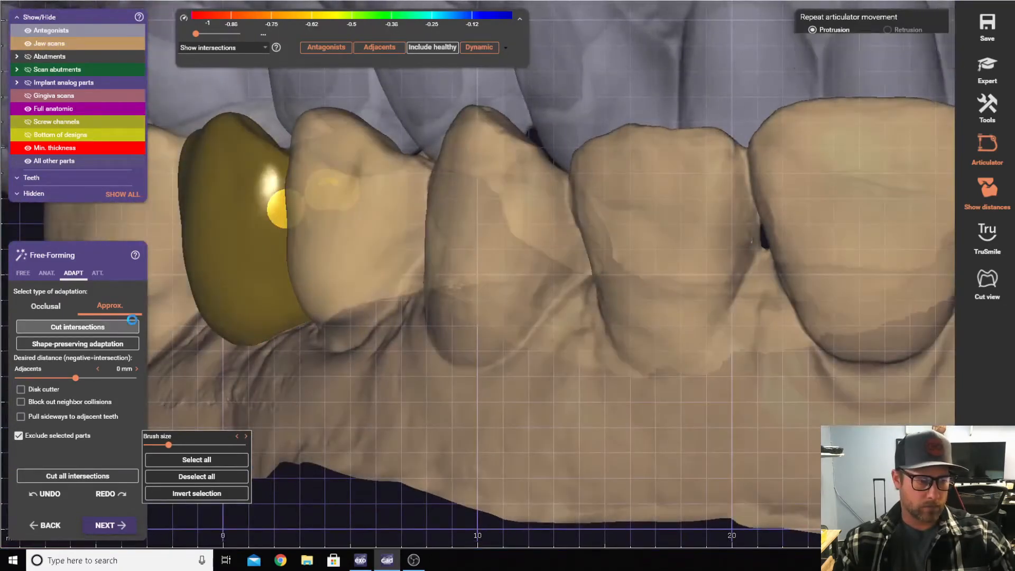
- Turn the exclusion of crown parts on again, free the mesial contact area, and cut its approximal intersections at 0 mm
left_click(23, 272)
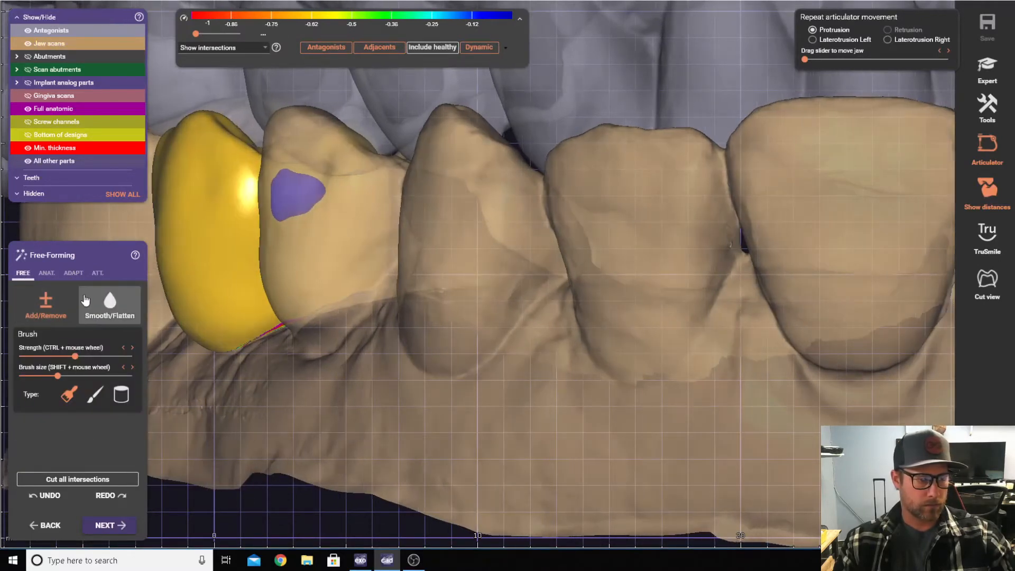
left_click(72, 273)
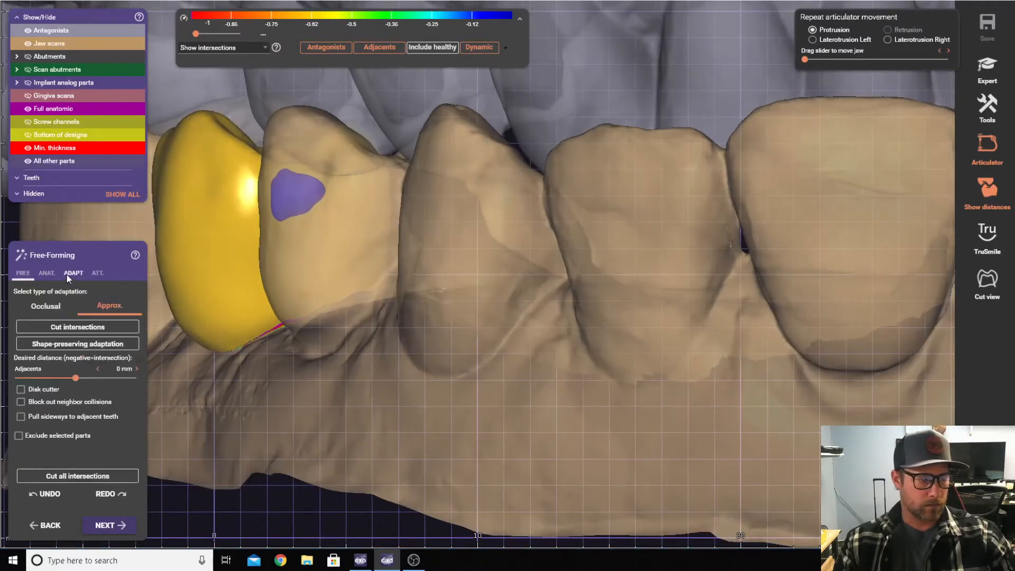
left_click(42, 434)
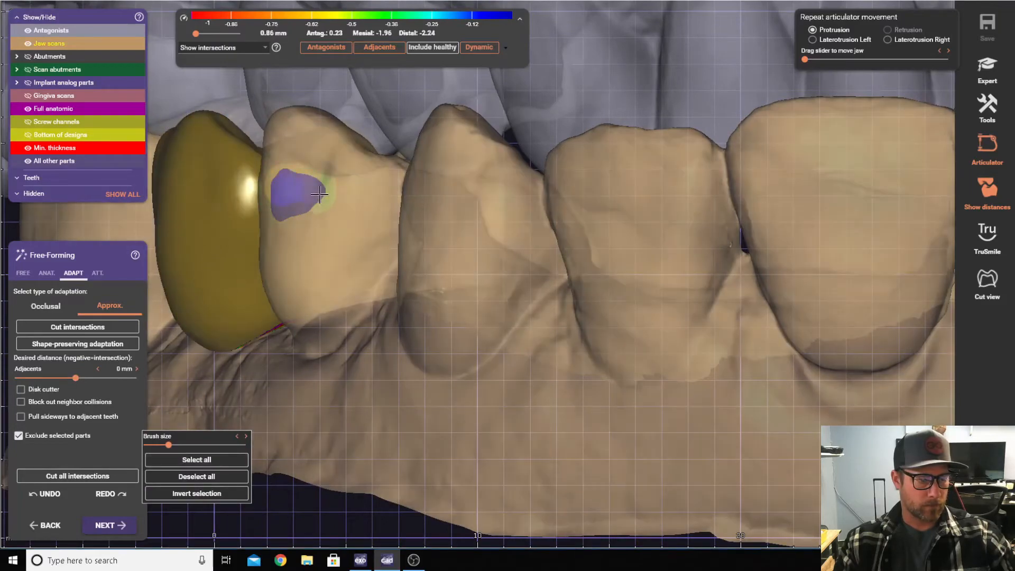
left_click(79, 327)
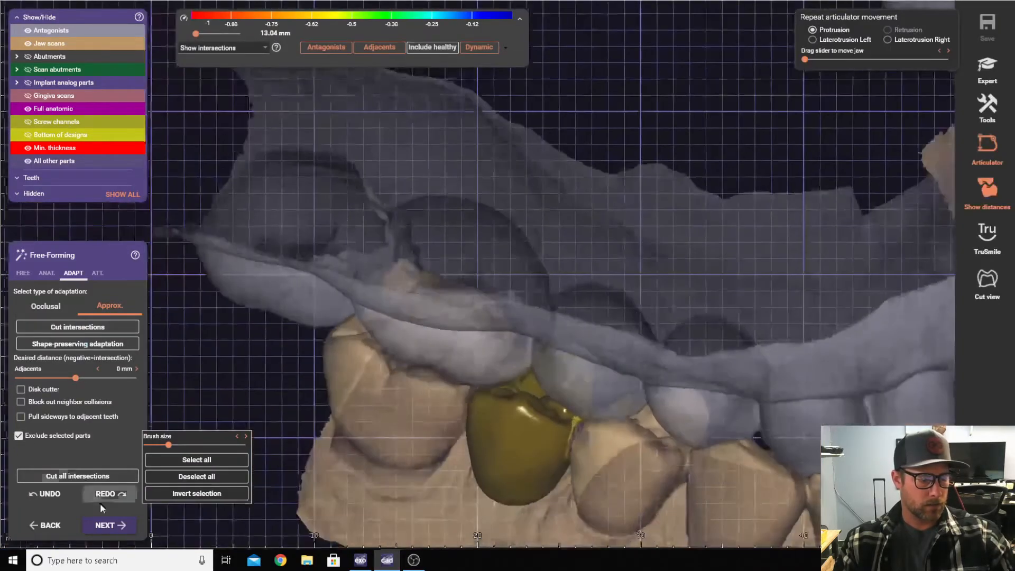
- Accept the screw hole design, merge and save the restoration, and view its saved files
left_click(106, 525)
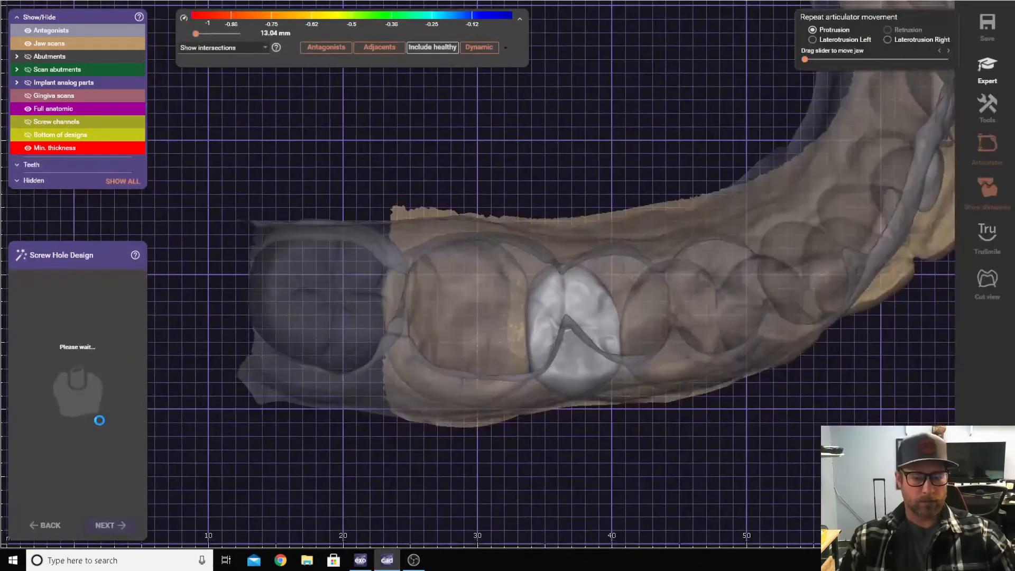
left_click(109, 525)
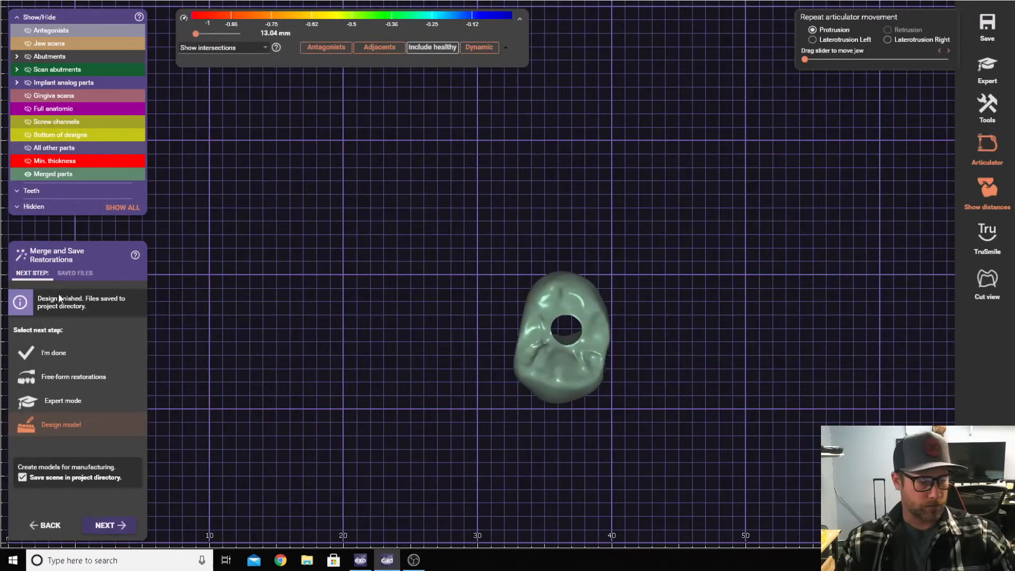
left_click(72, 274)
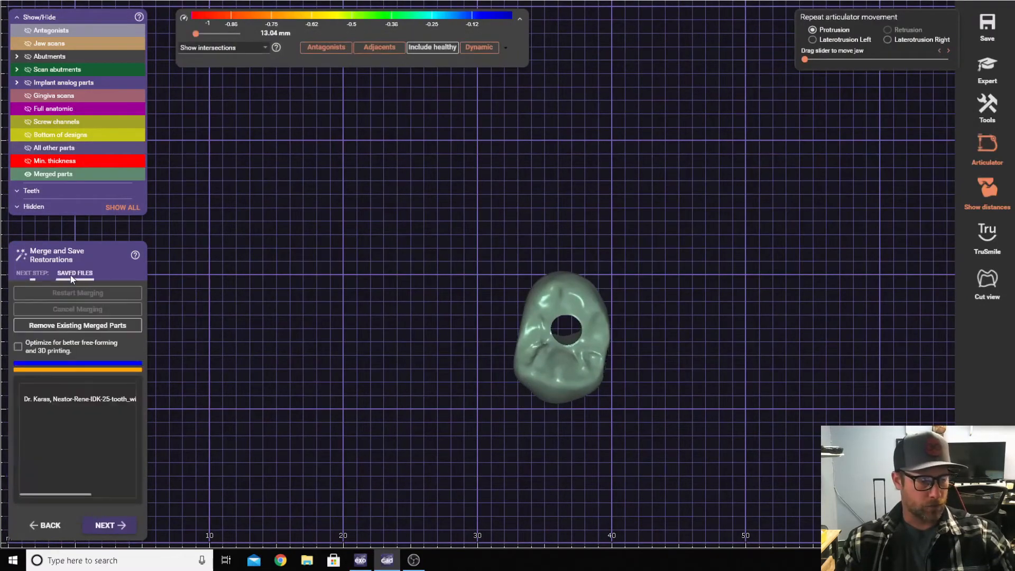
- Proceed to model design and set the model type to Plateless model (with extra dies)
left_click(106, 525)
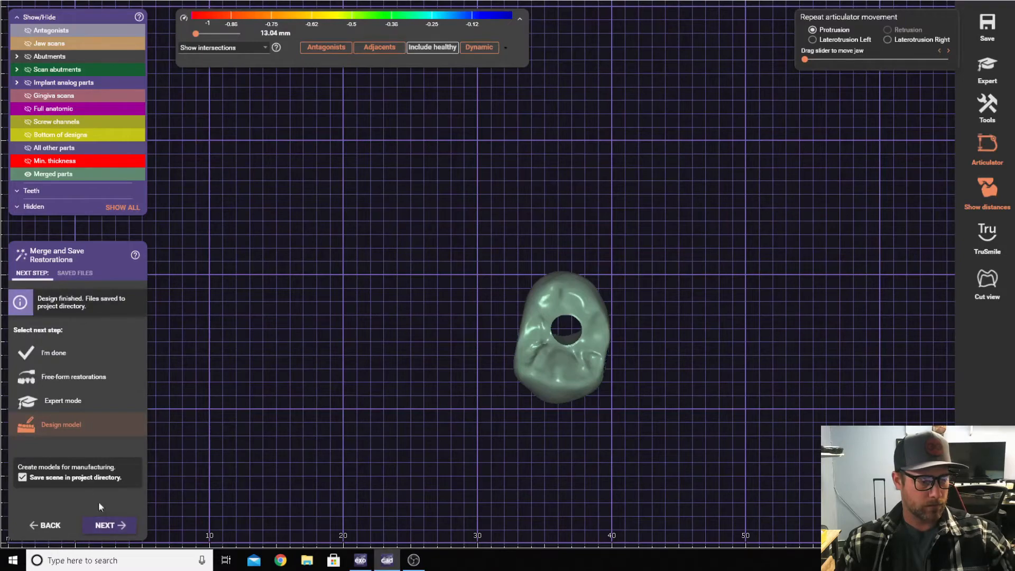
left_click(110, 525)
left_click(377, 202)
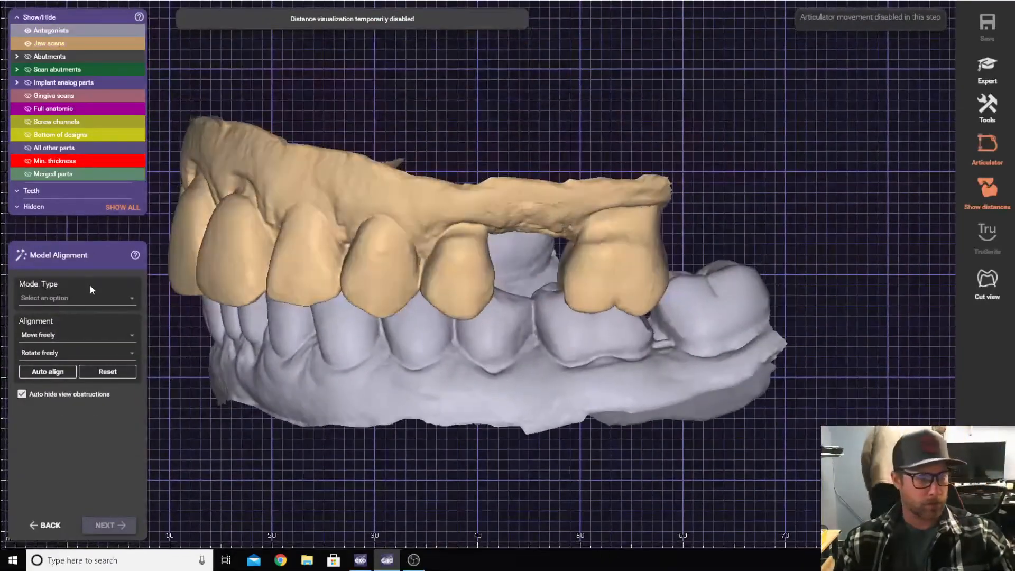
left_click(76, 299)
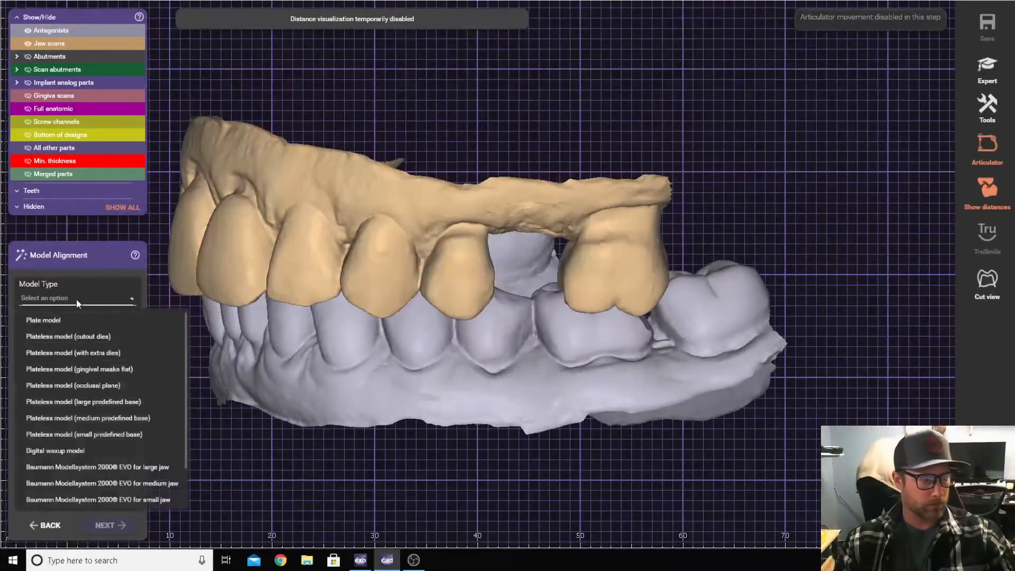
left_click(78, 353)
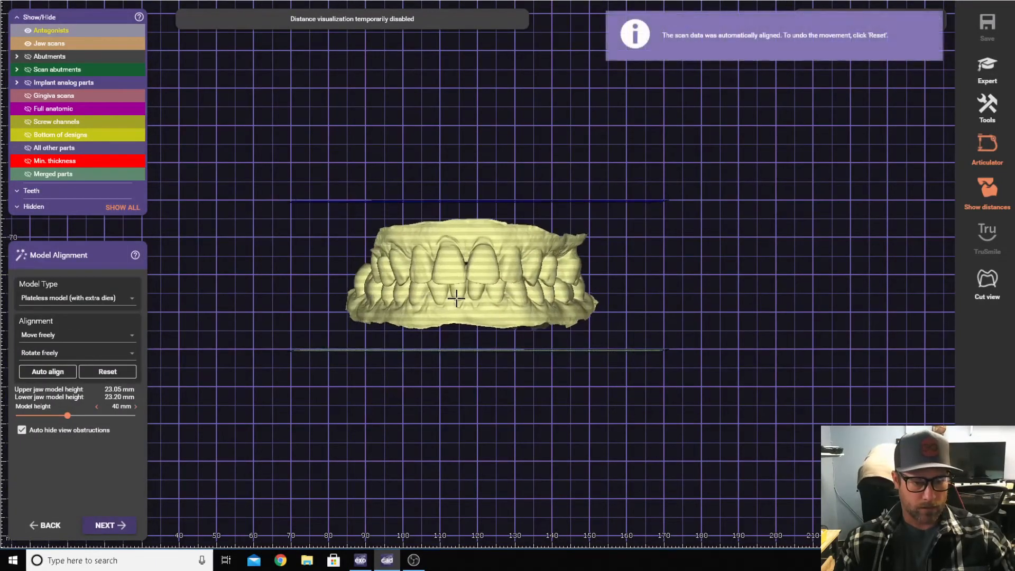
- Accept the automatic model alignment at 40 mm model height and the proposed selection of detachable tooth dies
scroll(458, 298, "up", 2)
right_click_drag(458, 298, 464, 256)
scroll(465, 254, "down", 1)
left_click(109, 525)
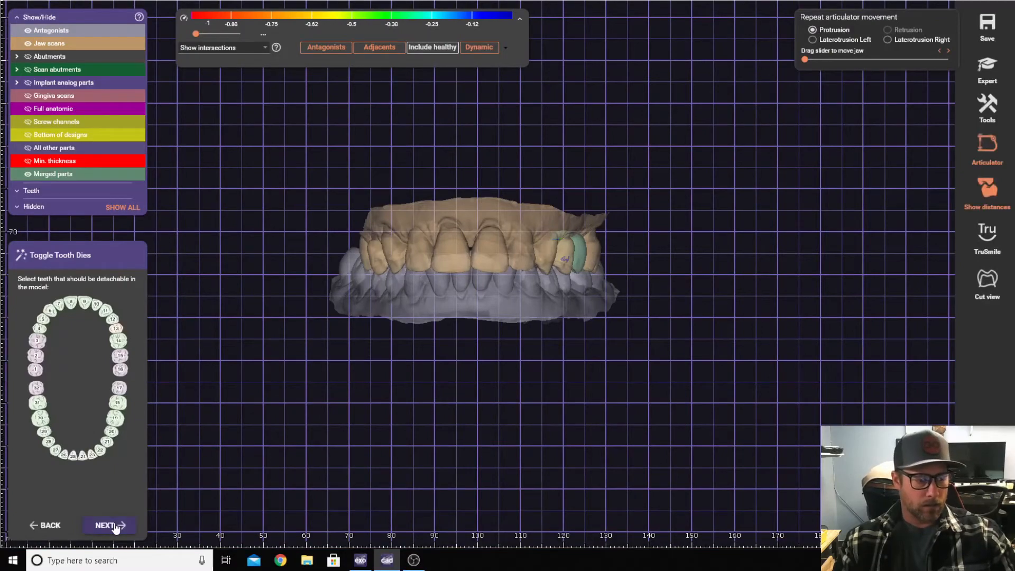
left_click(115, 526)
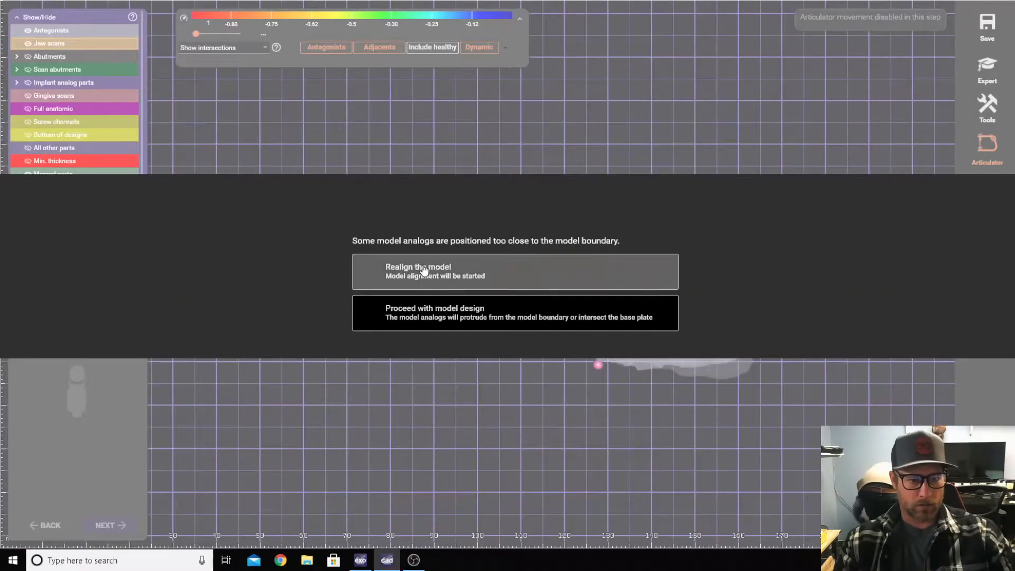
- Realign the model by moving both jaws down to about 27.87 mm upper and 18.38 mm lower jaw height, and accept it
left_click(376, 269)
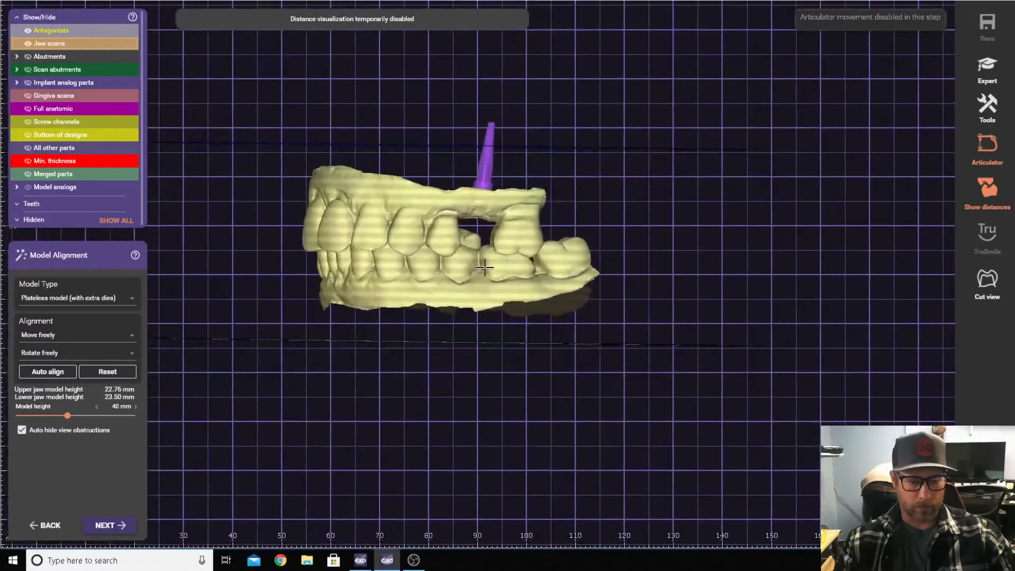
left_click_drag(484, 268, 382, 333)
right_click_drag(382, 333, 198, 434)
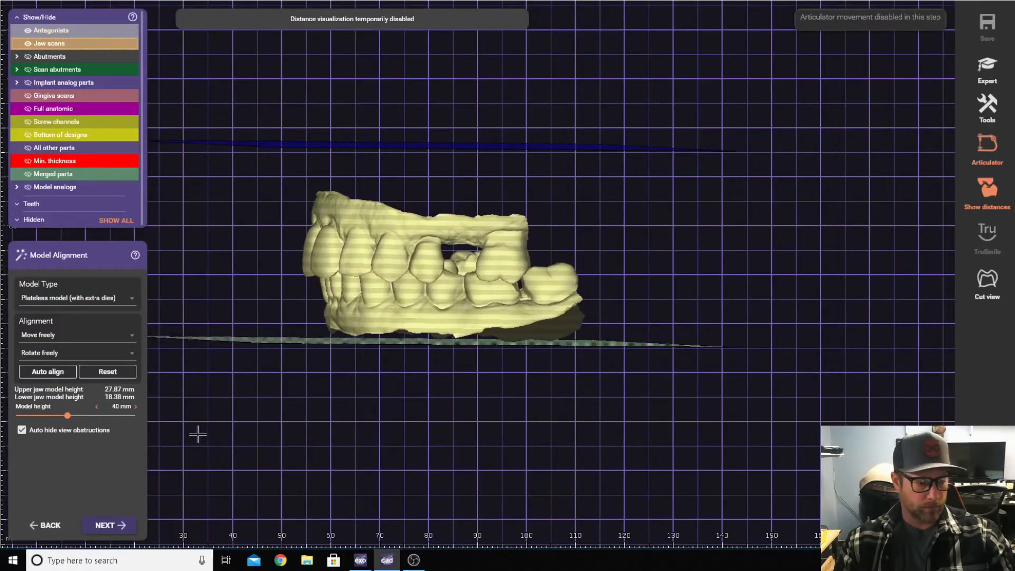
left_click(108, 525)
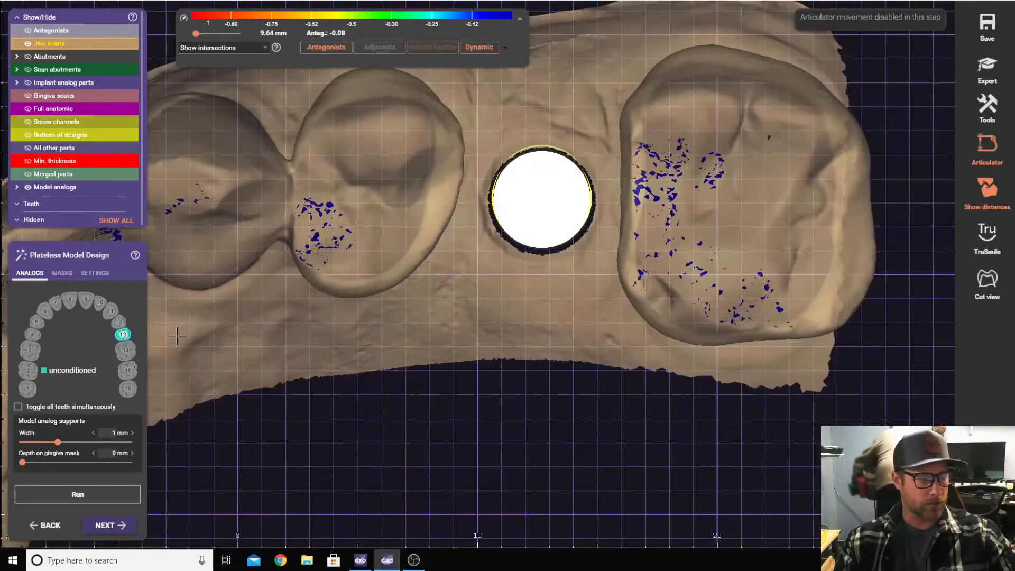
- Outline a gingiva mask for tooth 13 around the implant opening and try to compute it
left_click(68, 274)
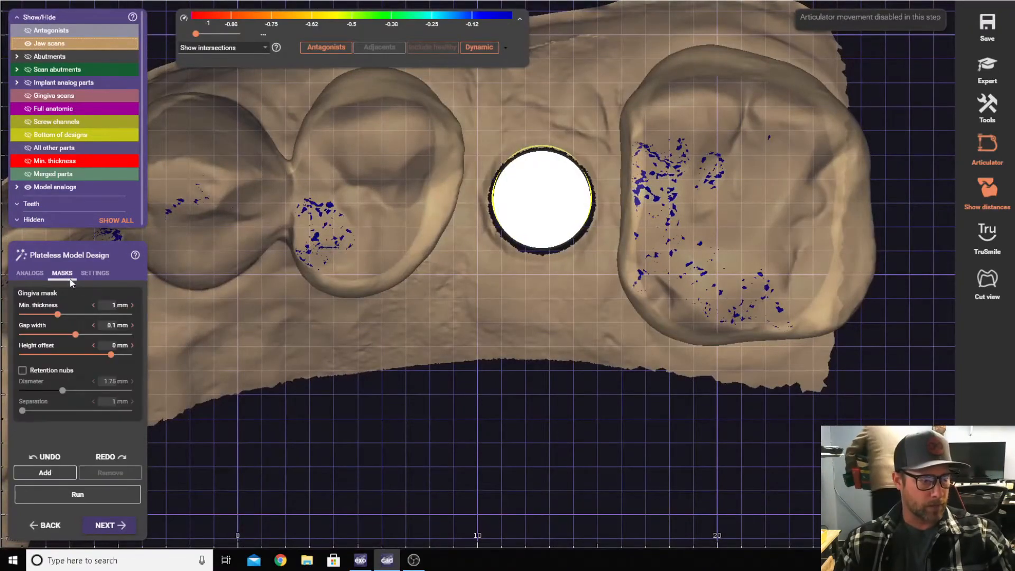
left_click(44, 471)
left_click(406, 155)
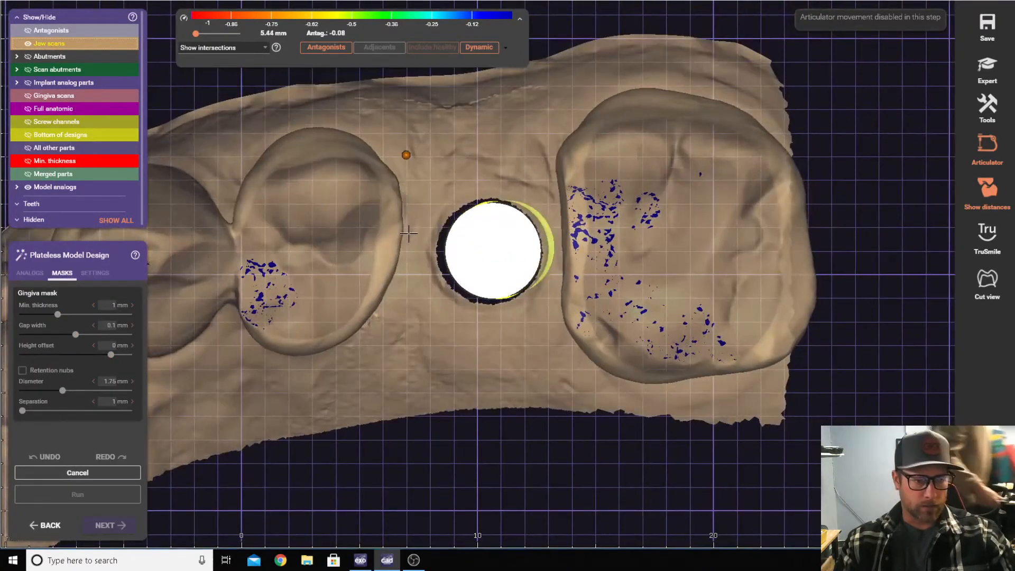
left_click(407, 234)
left_click(407, 322)
left_click(512, 342)
scroll(531, 339, "up", 1)
right_click_drag(535, 338, 603, 306)
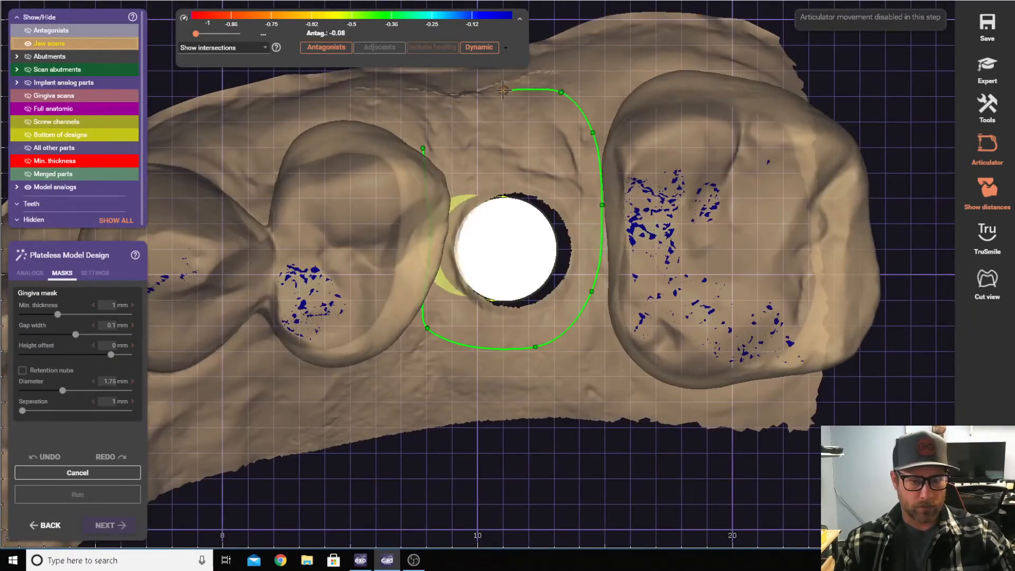
double_click(447, 108)
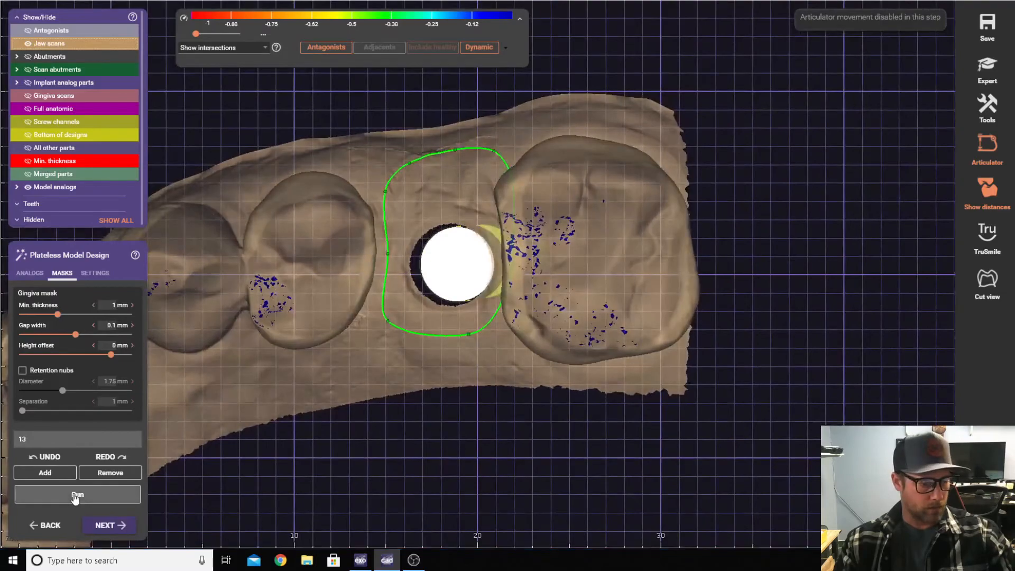
left_click(75, 495)
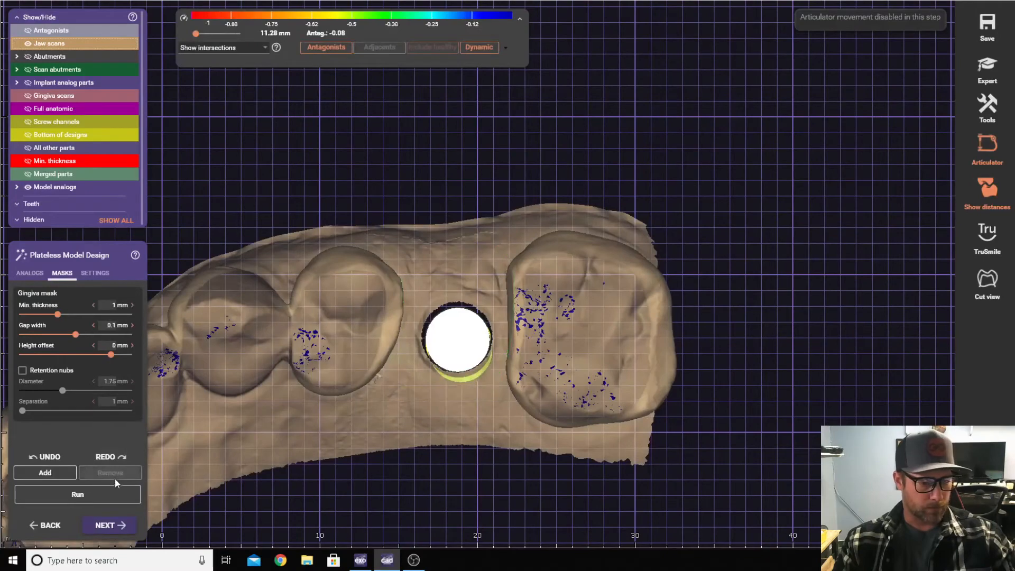
- Keep the tooth 13 analog supports at 1 mm width, generate the plateless model, and hide the antagonists
left_click(31, 273)
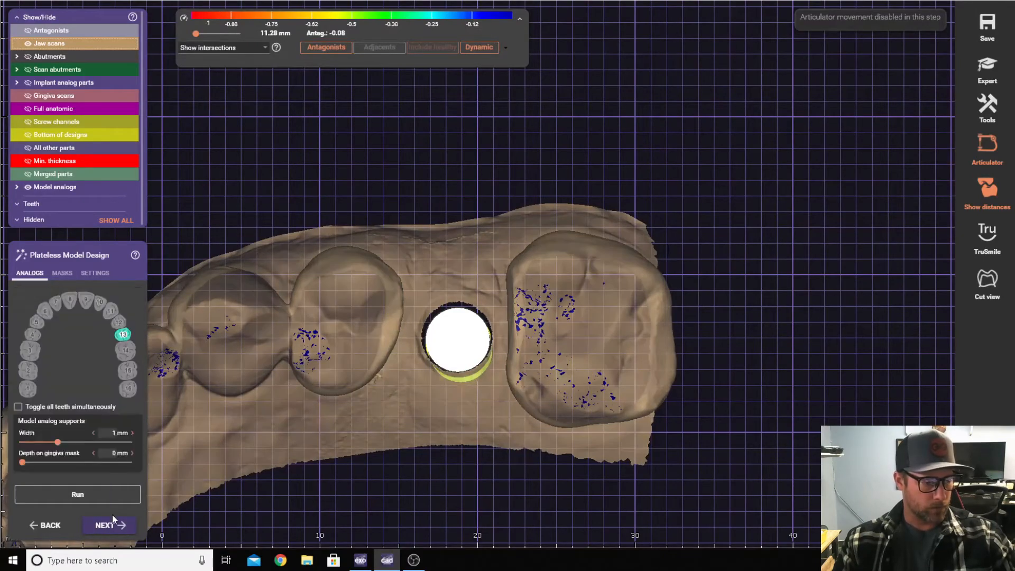
left_click(110, 522)
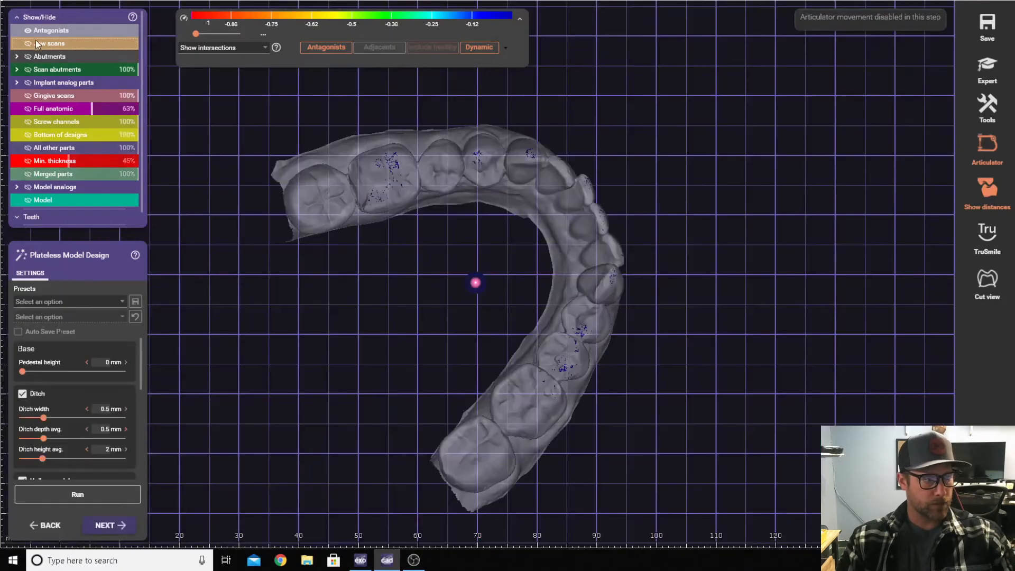
left_click(29, 31)
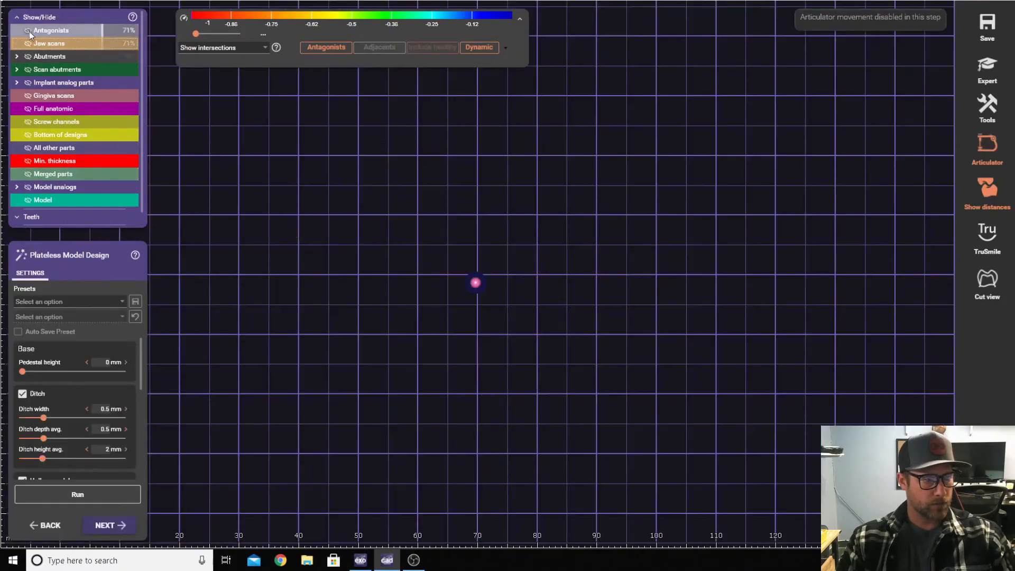
- Check the generated model, return to the analog stage, and compute the plateless model again with 0 mm pedestal height and a 0.5 mm wide ditch
left_click(28, 200)
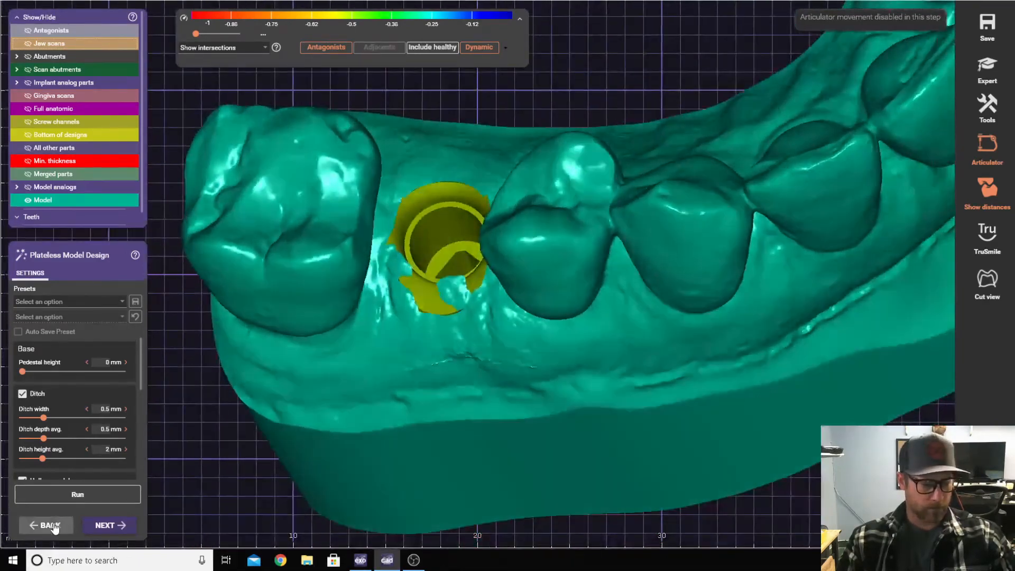
left_click(48, 525)
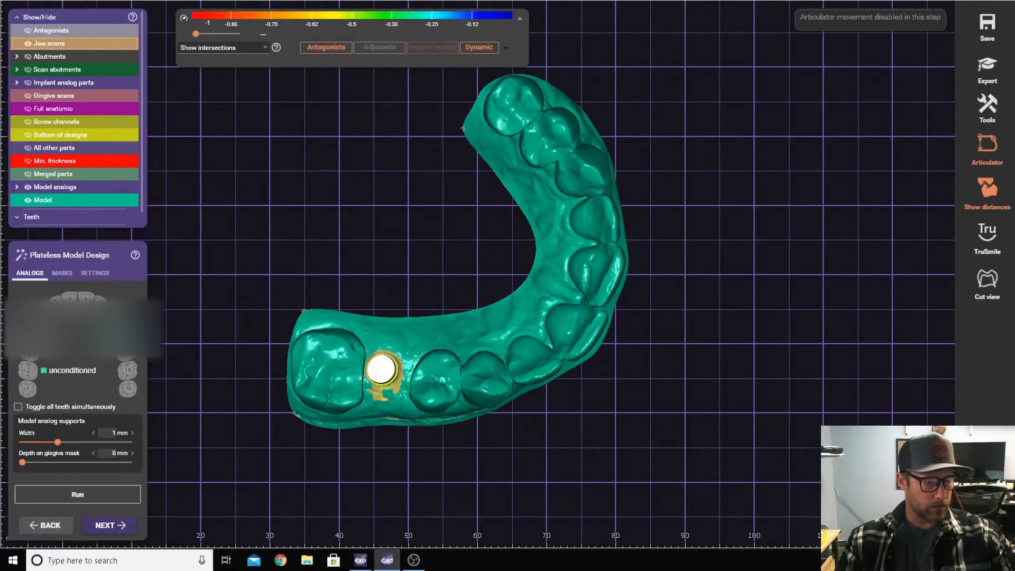
left_click(105, 525)
left_click(429, 253)
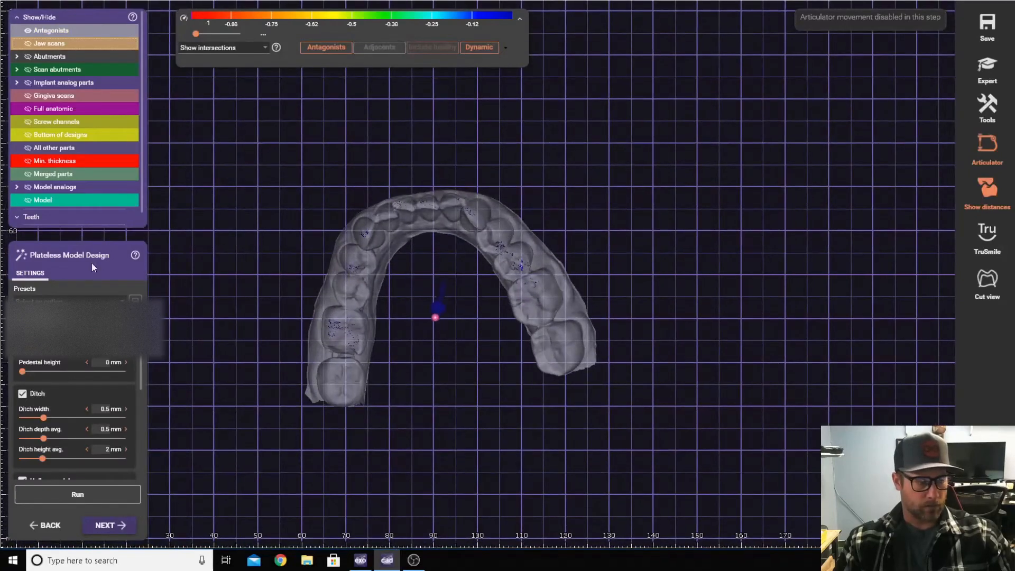
left_click(112, 496)
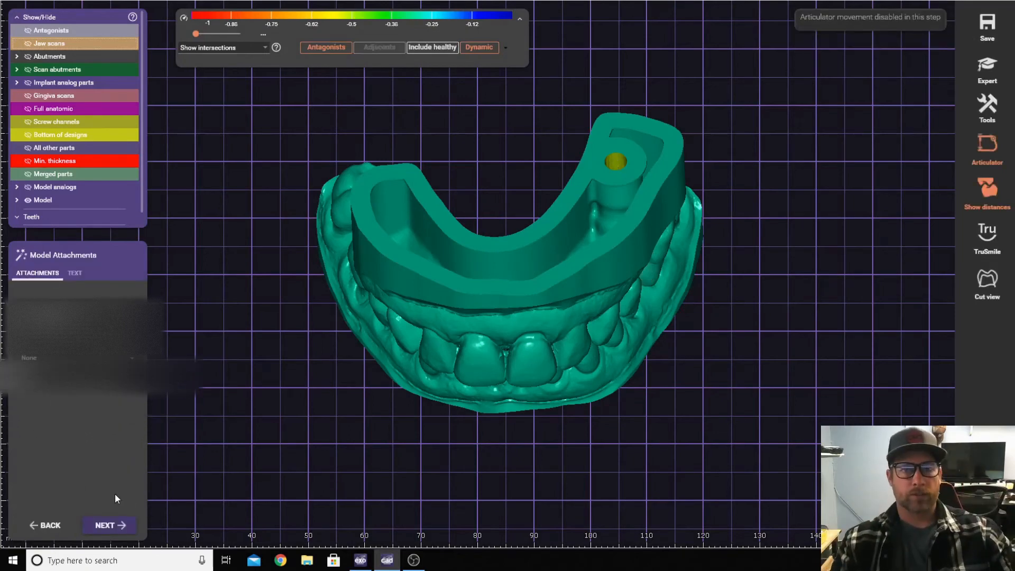
- Add the patient's first name as raised text, thickness 0.5 and size 4, on the upper base's outer side and the lower model's lingual side
left_click(76, 275)
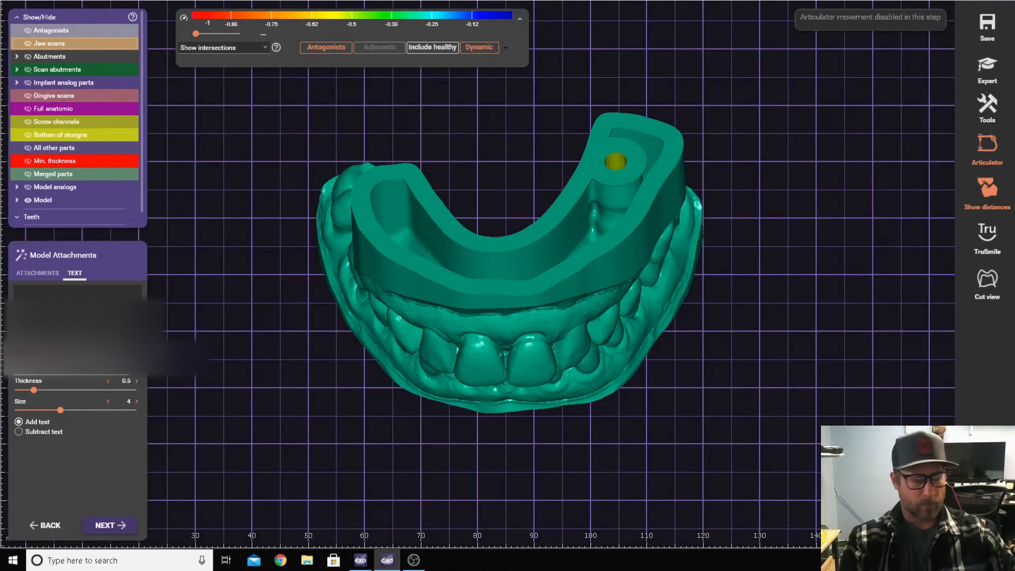
right_click_drag(529, 248, 455, 251)
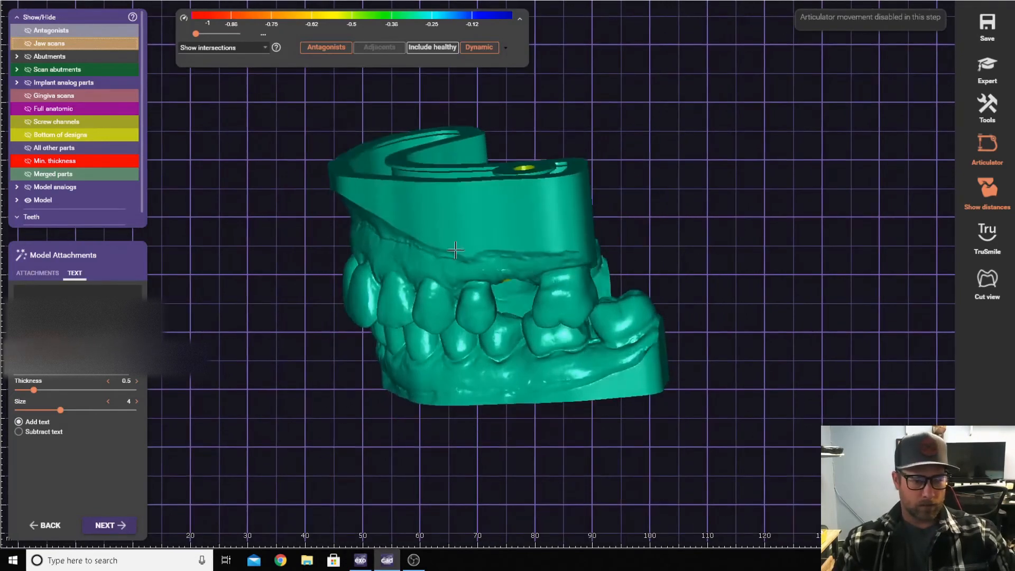
type("Rene")
left_click(525, 226)
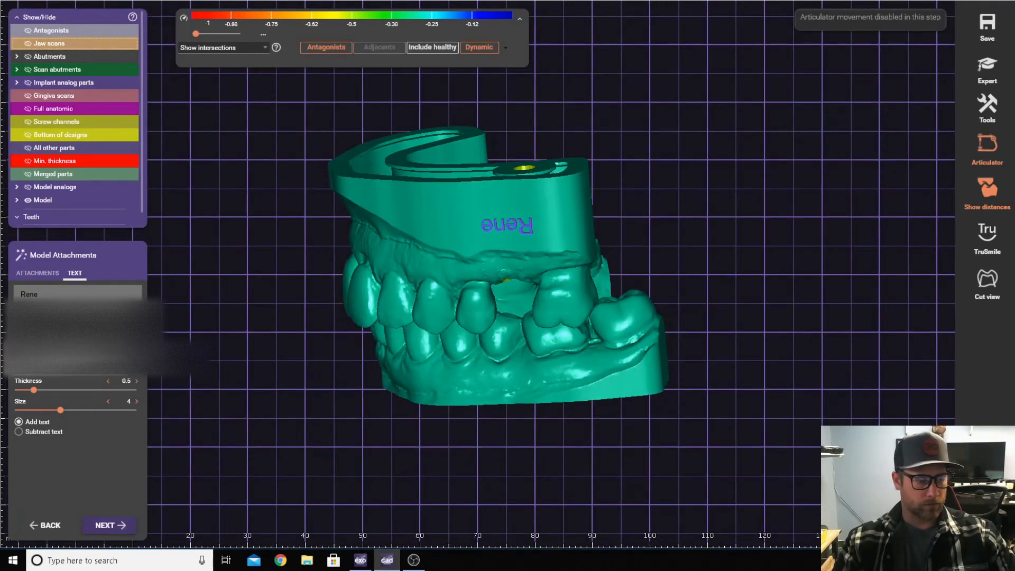
right_click_drag(423, 450, 359, 383)
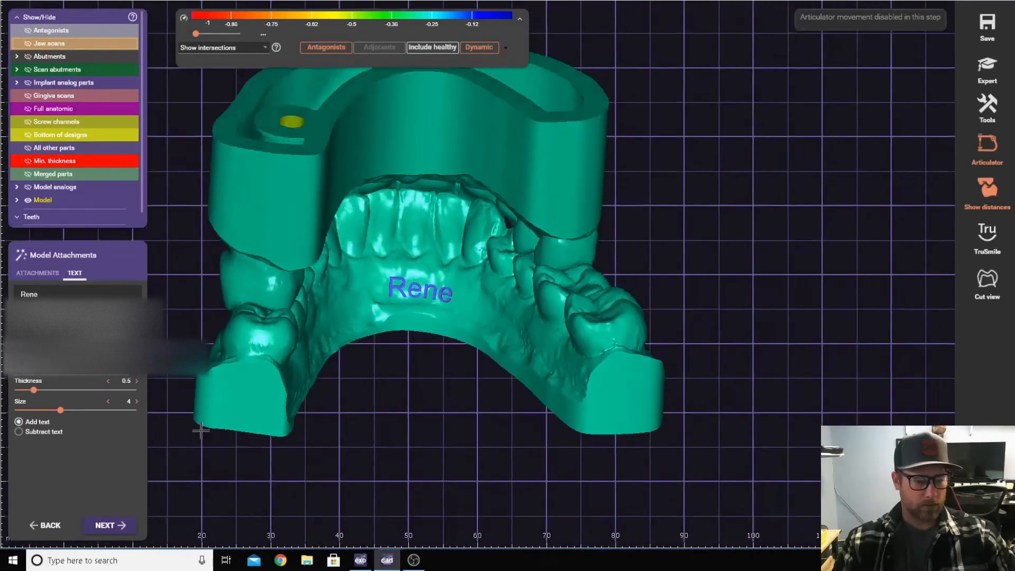
- Apply the 3D printing straight drain hole cut-out attachment to the bases of both models
left_click(45, 273)
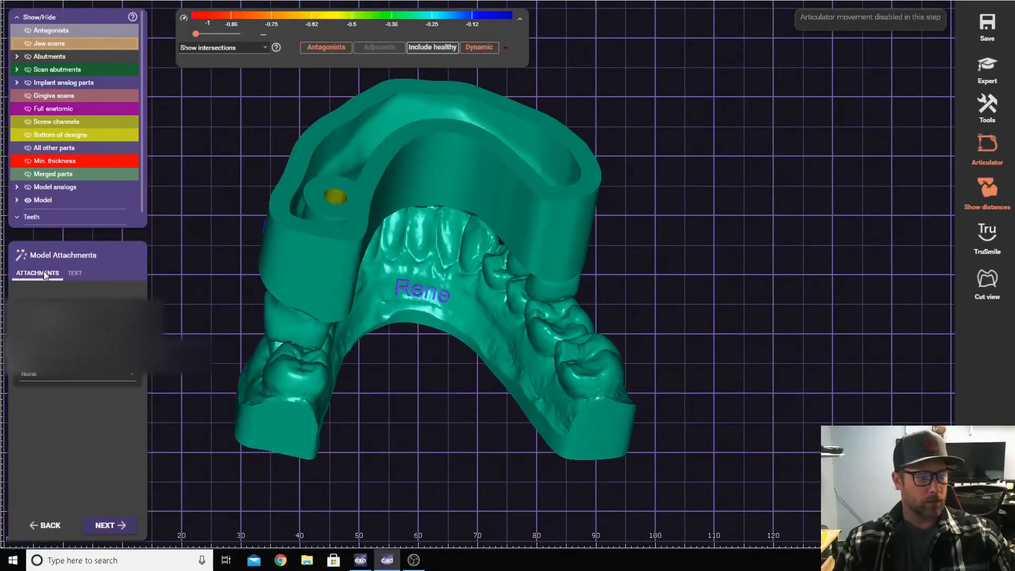
left_click(77, 374)
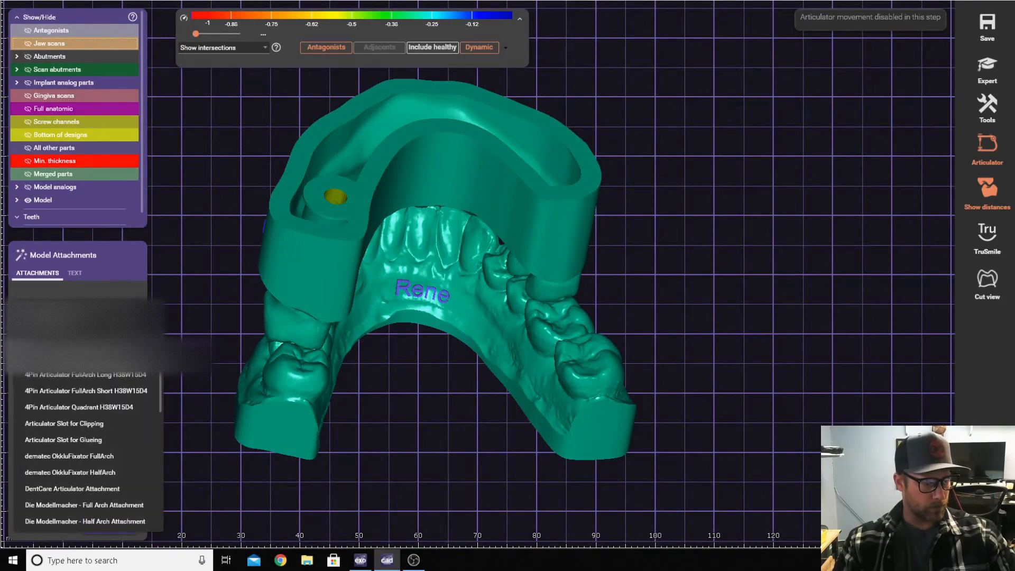
left_click(85, 374)
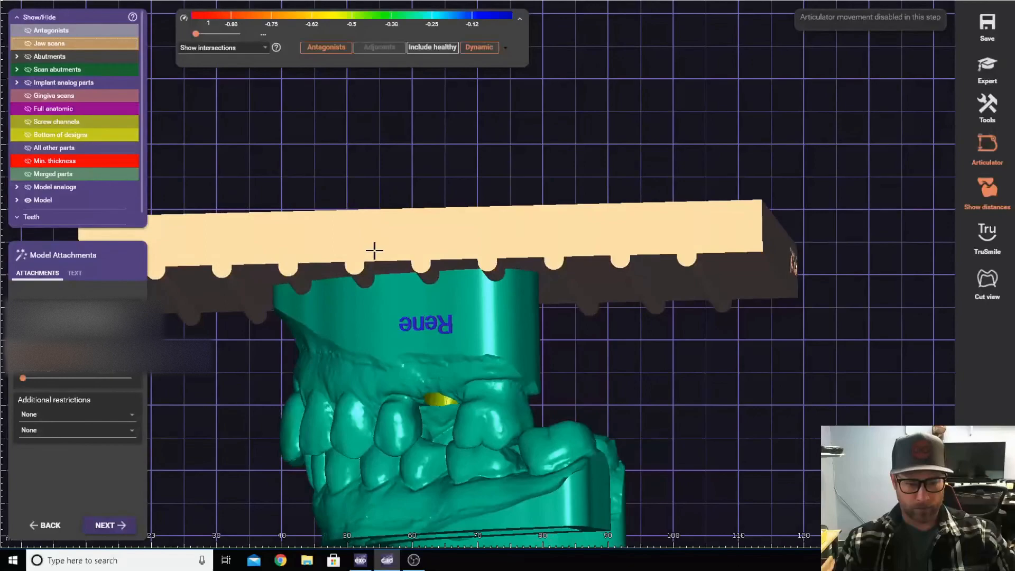
right_click_drag(375, 250, 100, 501)
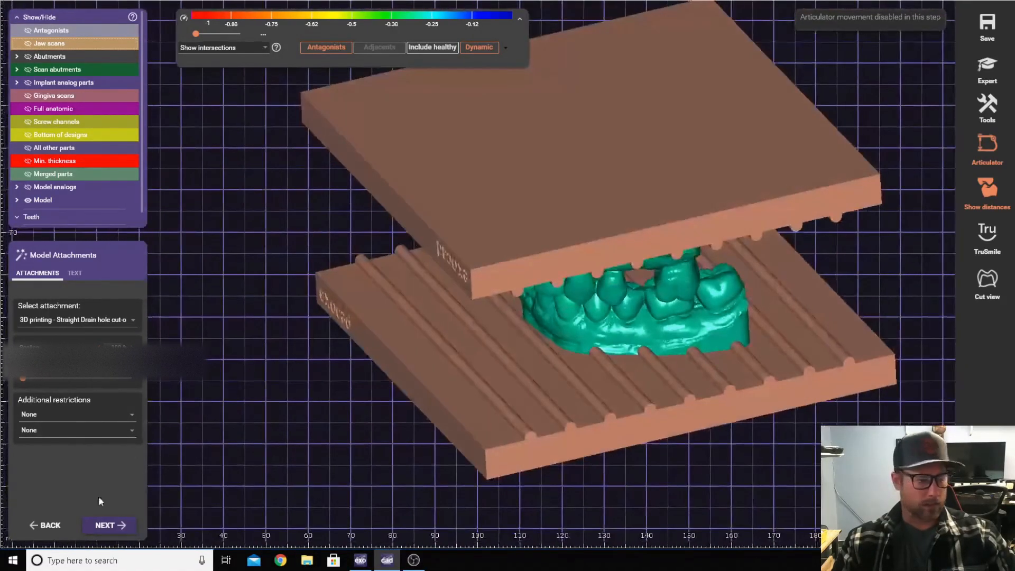
left_click(102, 526)
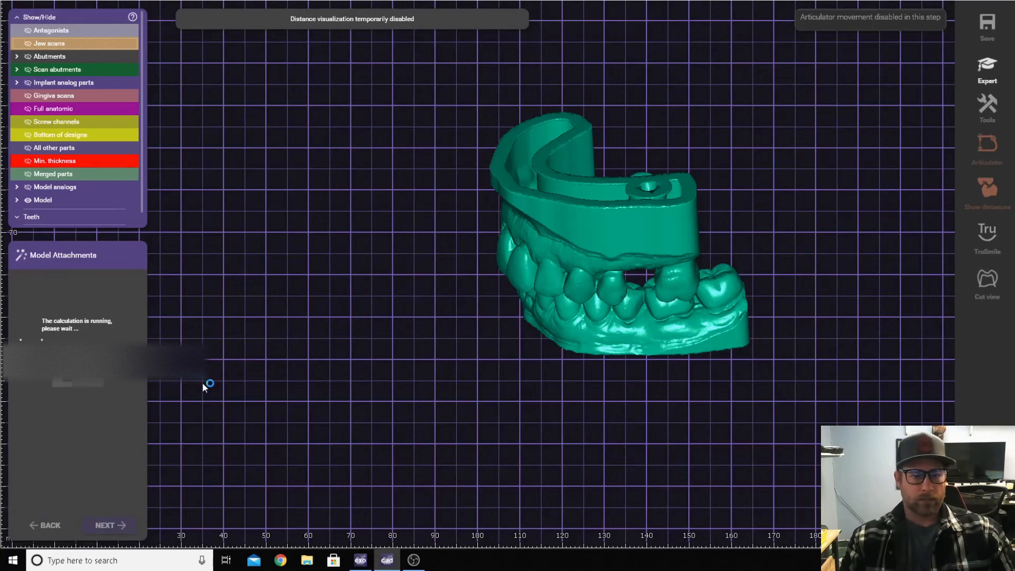
- Switch to expert mode, free-form the merged restoration's anatomy with the Cusps preset, and save the modifications to its STL file
right_click_drag(159, 394, 316, 355)
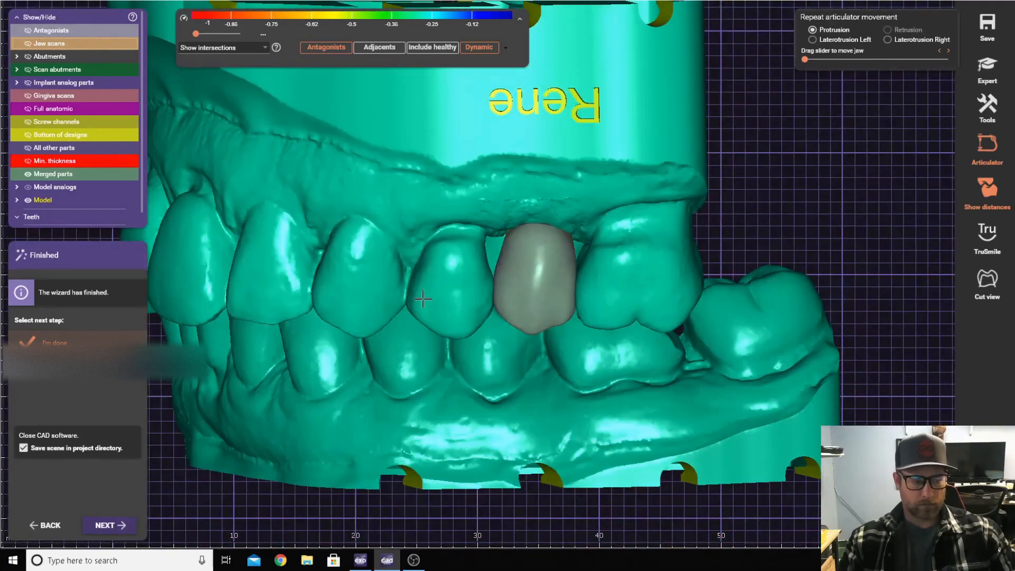
left_click(986, 69)
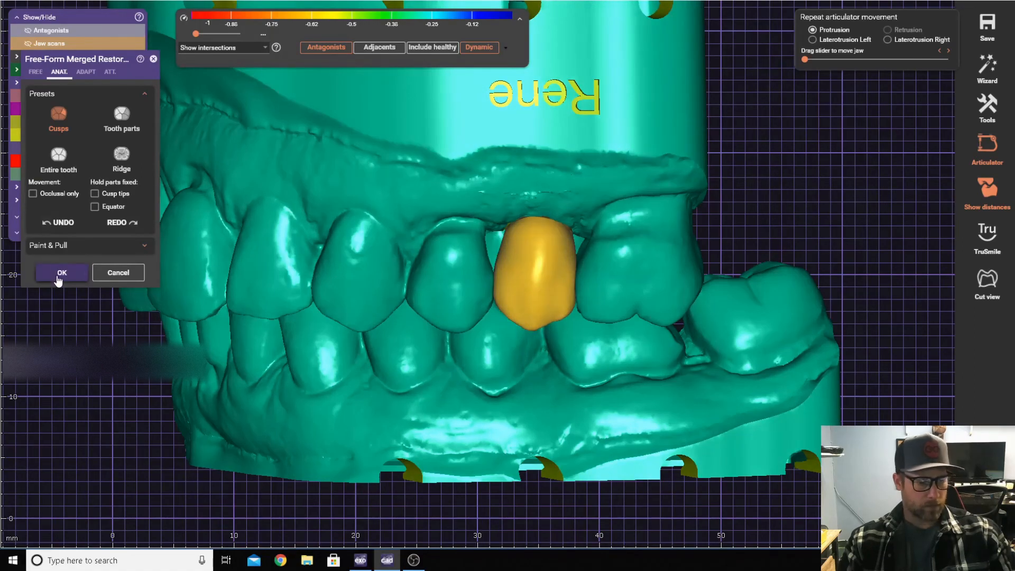
left_click(68, 274)
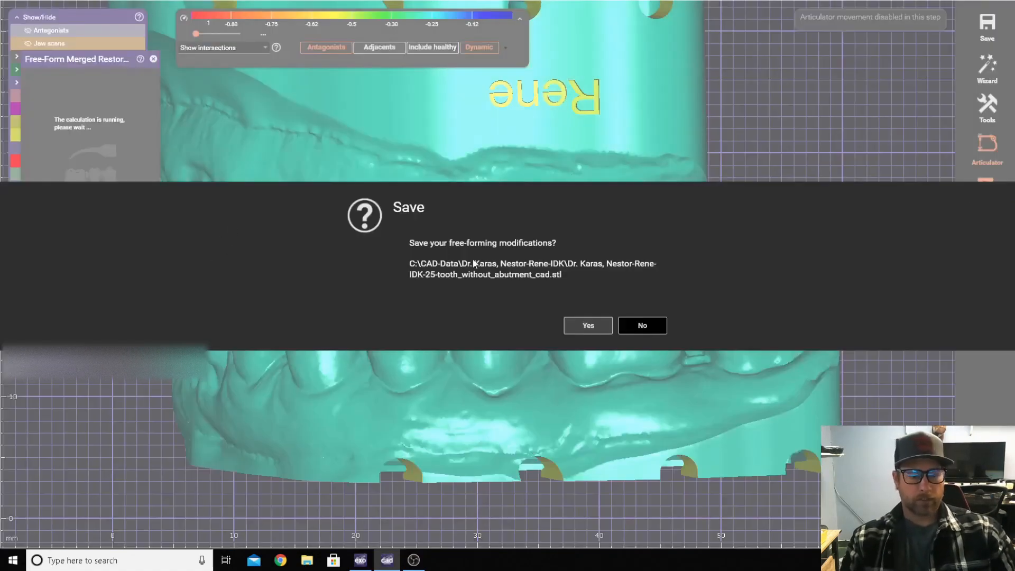
left_click(582, 325)
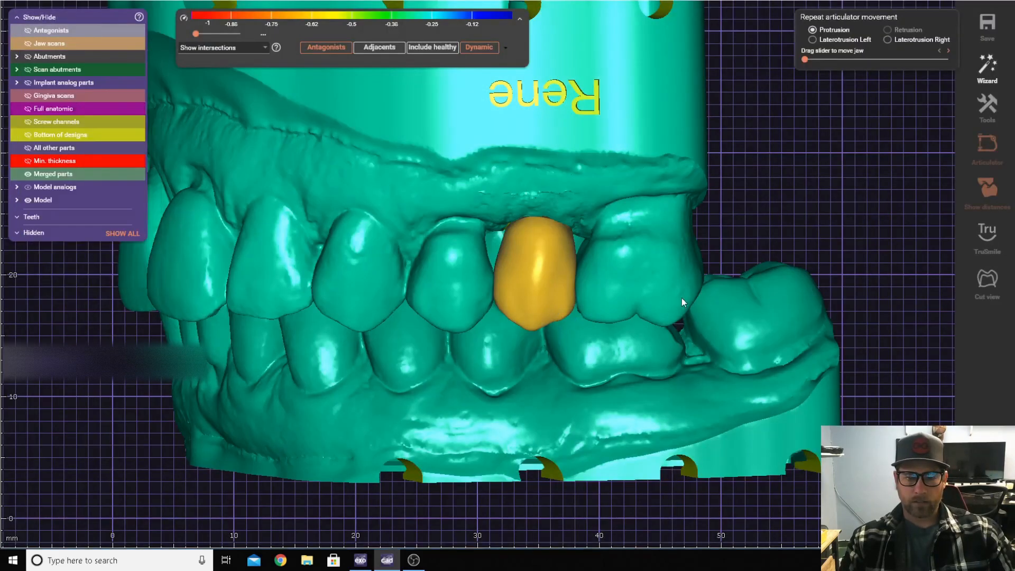